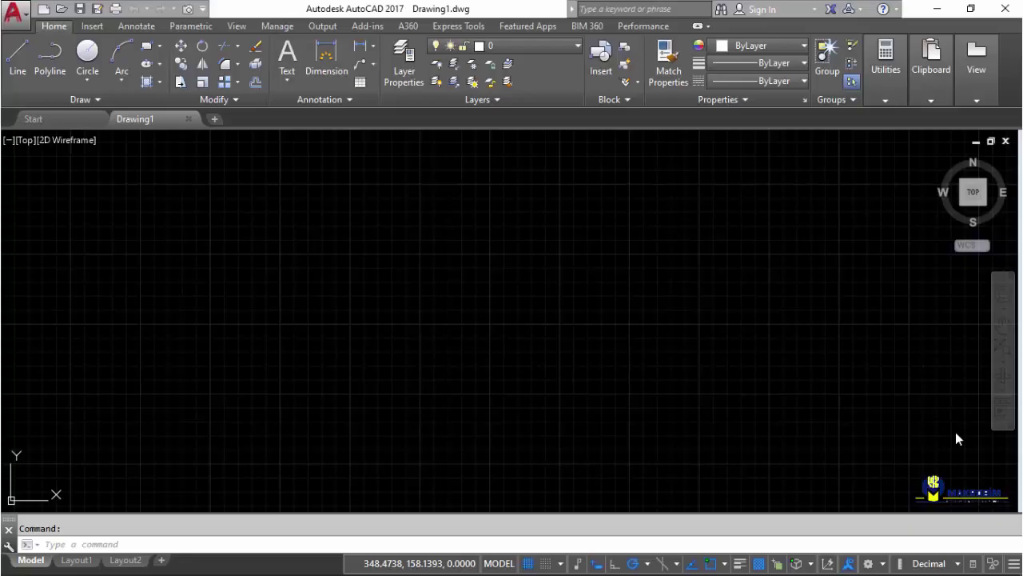
Draw a radius 10 hub circle and a concentric radius 45 circle.
{"action": "left_click", "coordinate": [88, 53]}
{"action": "left_click", "coordinate": [335, 294]}
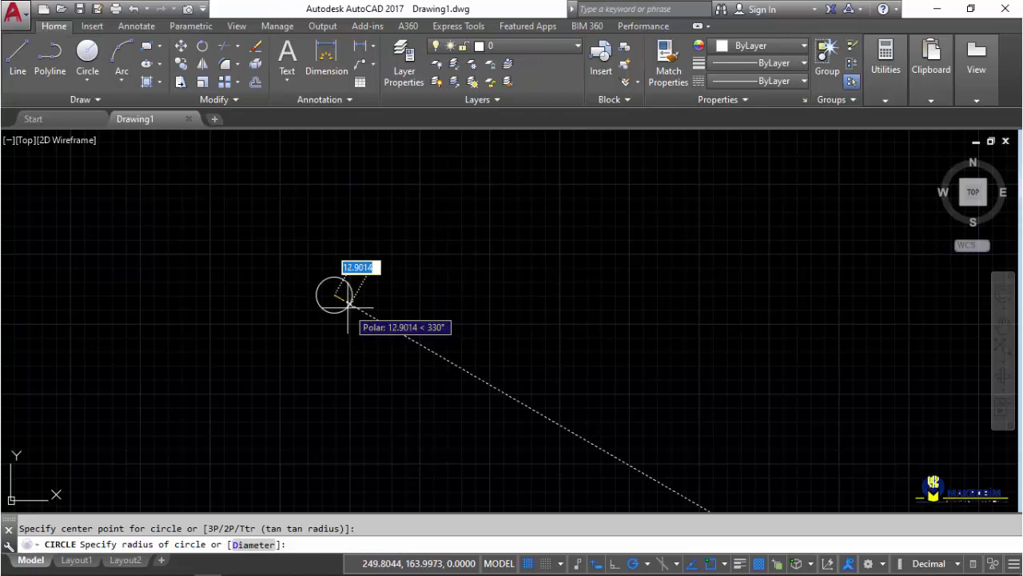
{"action": "type", "text": "10"}
{"action": "key", "text": "Return"}
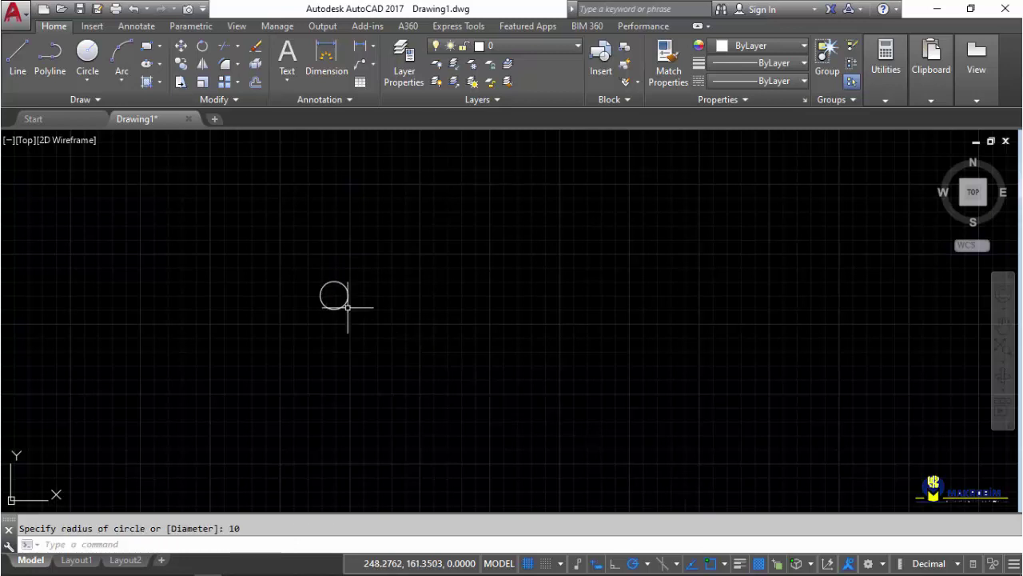
{"action": "key", "text": "space"}
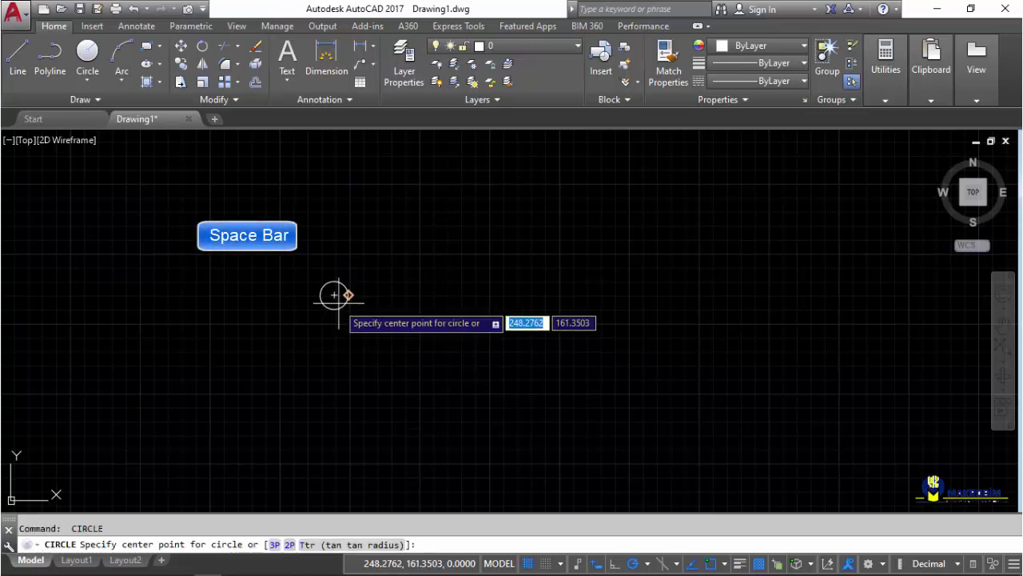
{"action": "left_click", "coordinate": [334, 295]}
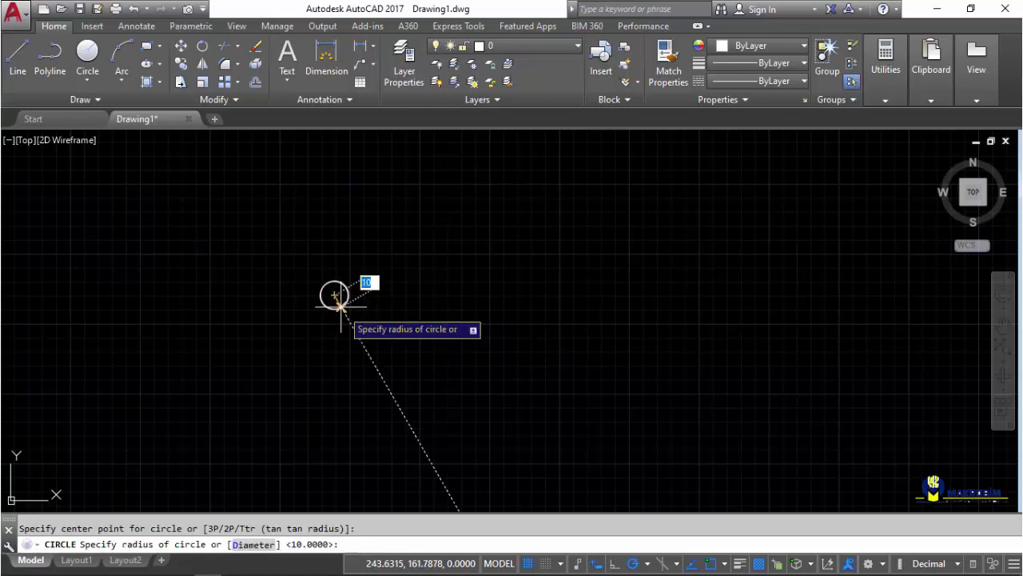
{"action": "type", "text": "45"}
{"action": "key", "text": "Return"}
{"action": "key", "text": "Escape"}
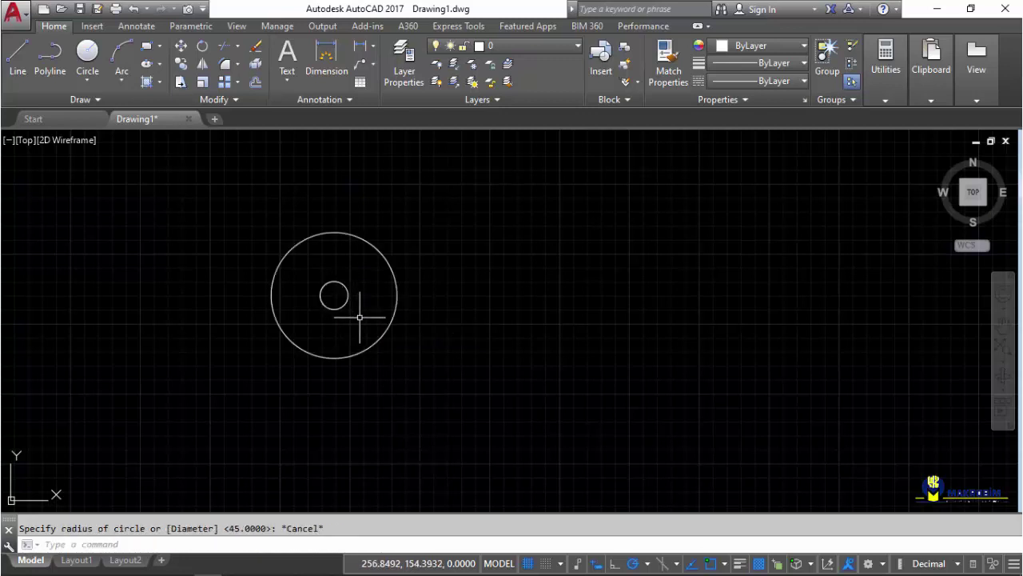
Add concentric circles of radius 60 and 70 around the same centre.
{"action": "key", "text": "space"}
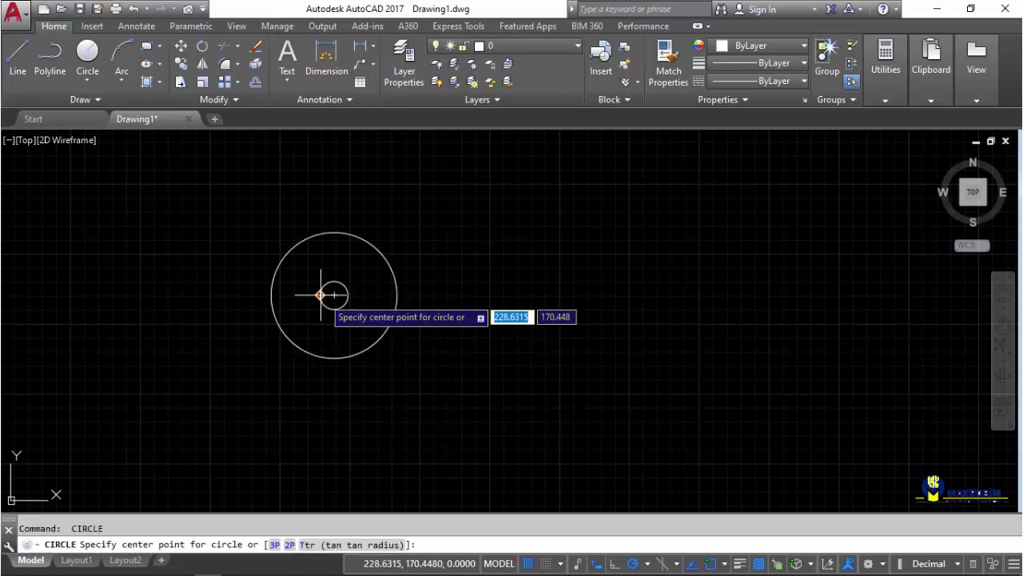
{"action": "left_click", "coordinate": [334, 295]}
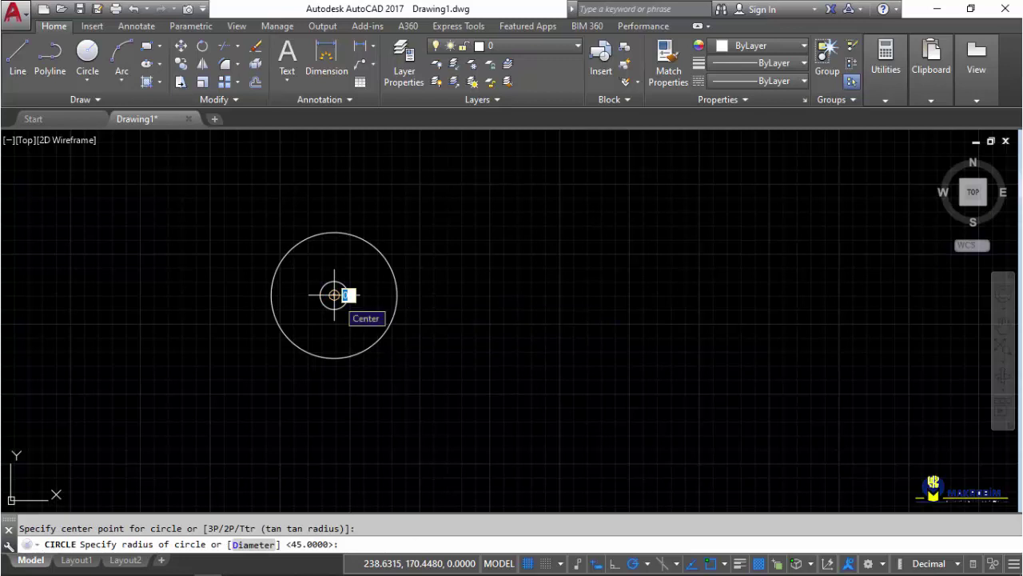
{"action": "type", "text": "60"}
{"action": "key", "text": "Return"}
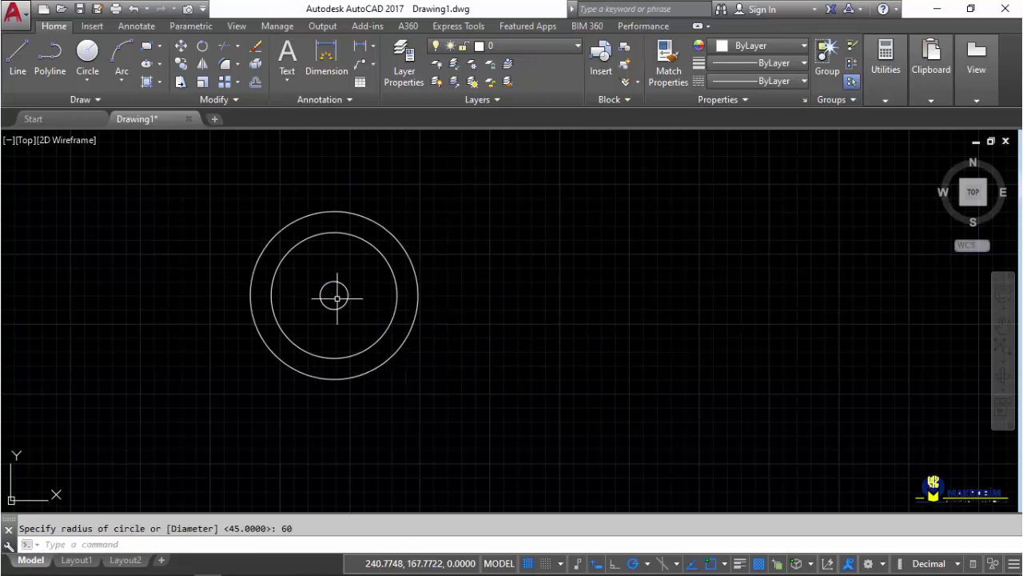
{"action": "key", "text": "space"}
{"action": "left_click", "coordinate": [335, 295]}
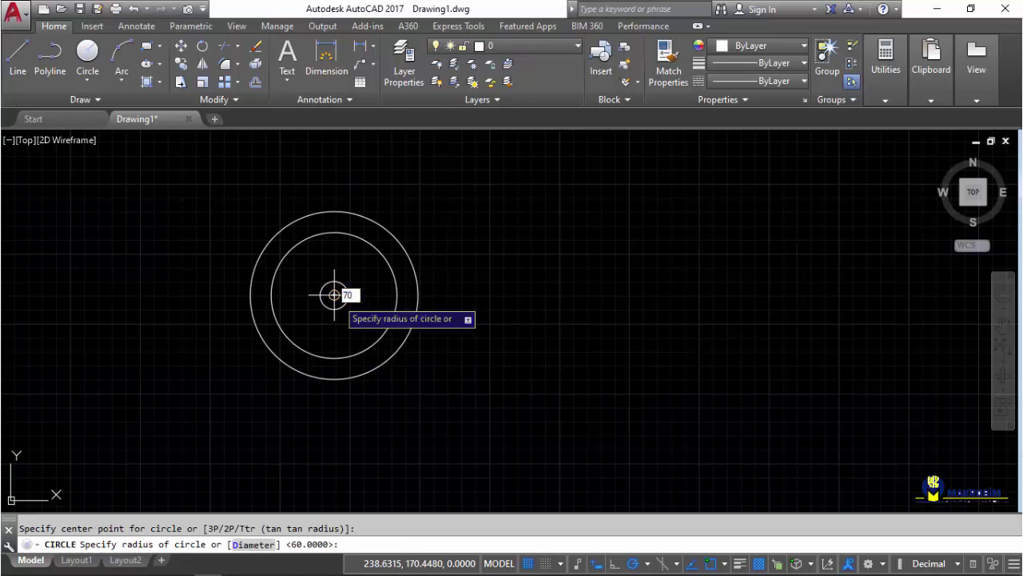
{"action": "type", "text": "70"}
{"action": "key", "text": "Return"}
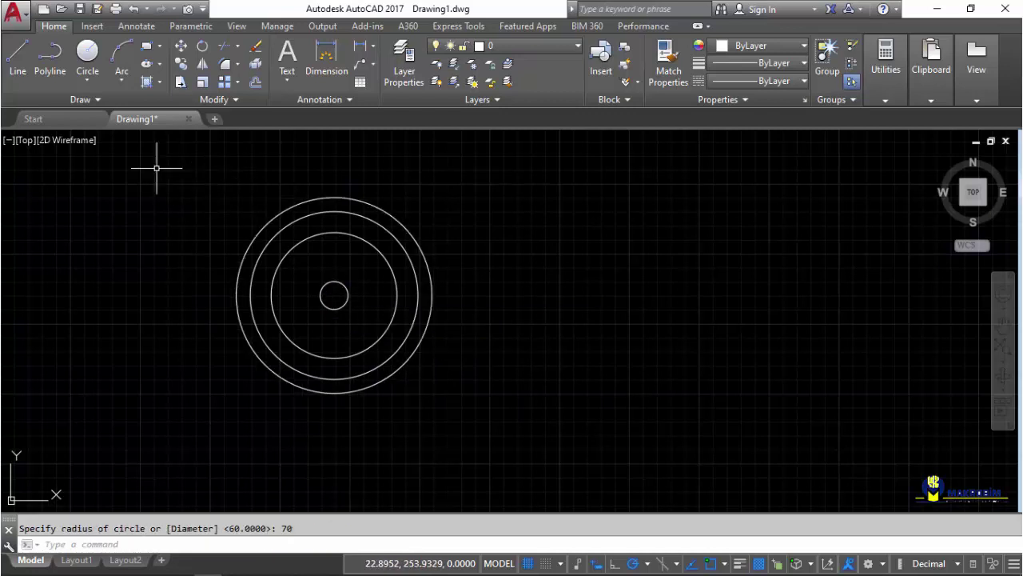
Draw a vertical line from the circles' centre to the outer circle's top.
{"action": "left_click", "coordinate": [16, 63]}
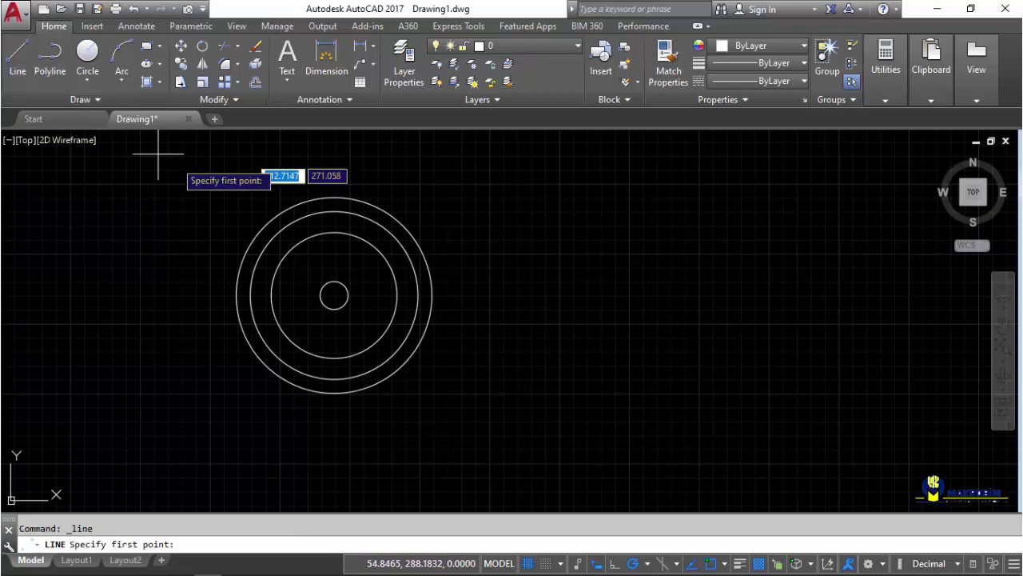
{"action": "left_click", "coordinate": [335, 296]}
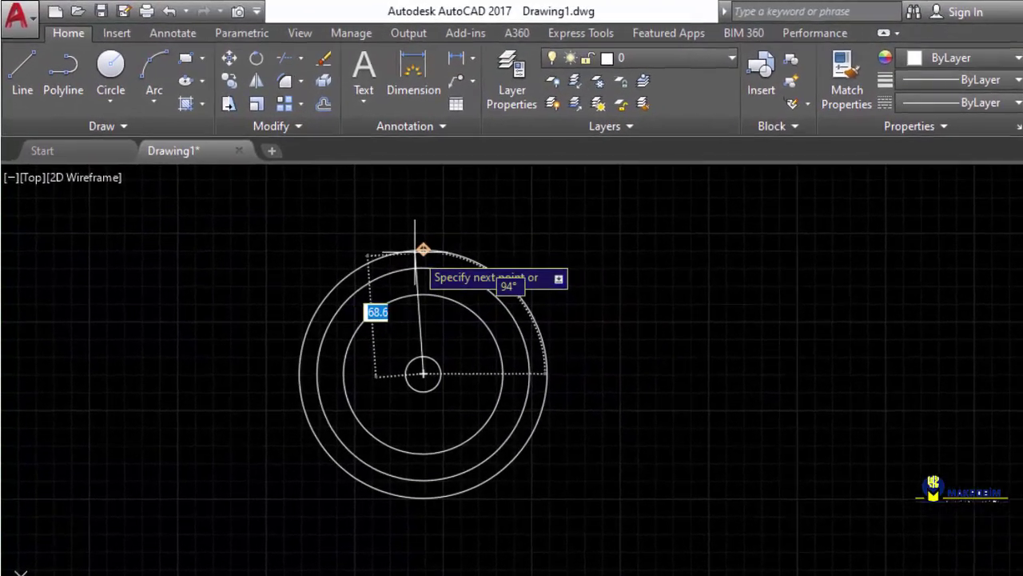
{"action": "left_click", "coordinate": [377, 222]}
{"action": "key", "text": "Return"}
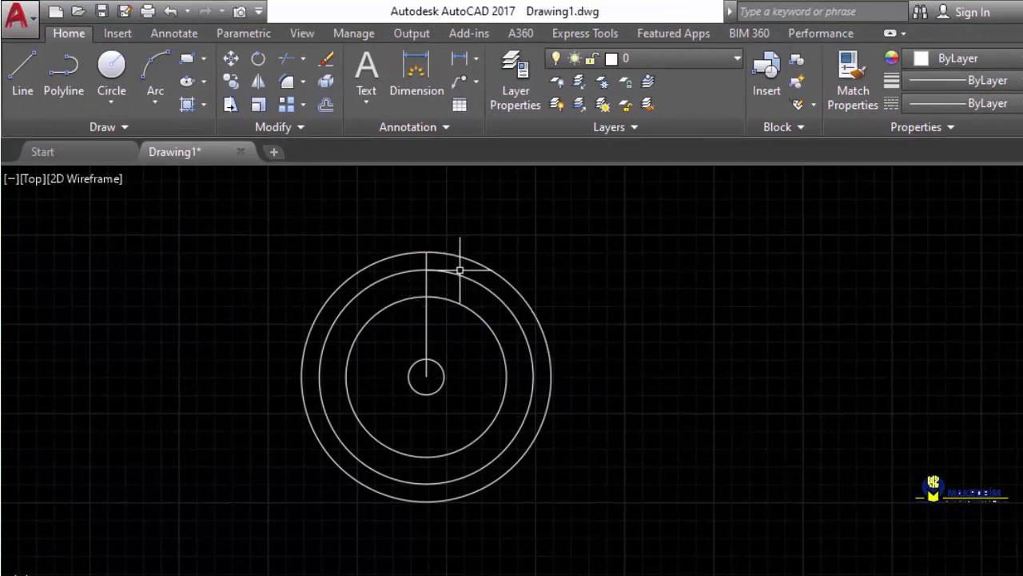
Offset the line 6 to each side, then delete the original middle line.
{"action": "left_click", "coordinate": [325, 105]}
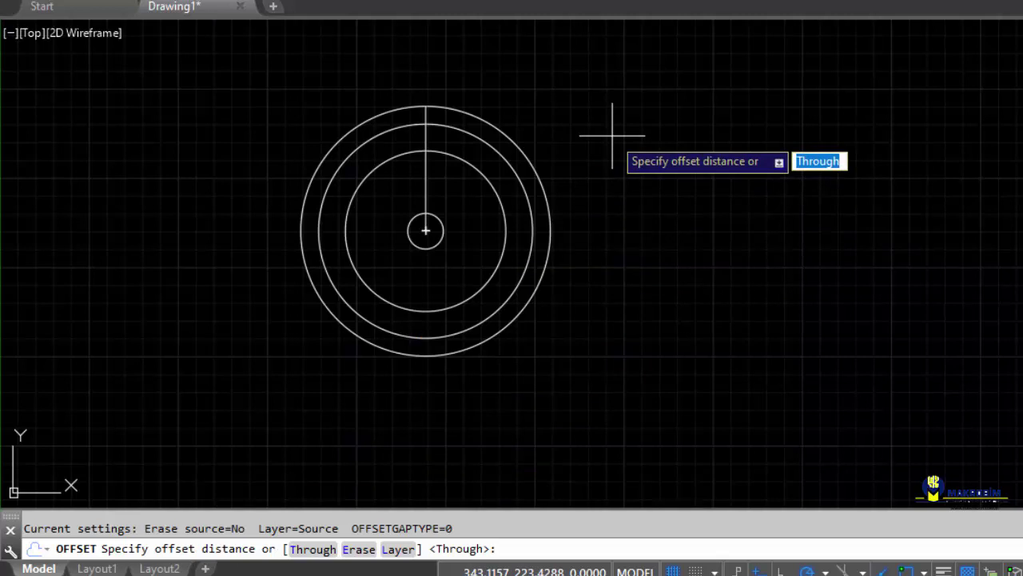
{"action": "type", "text": "6"}
{"action": "key", "text": "Return"}
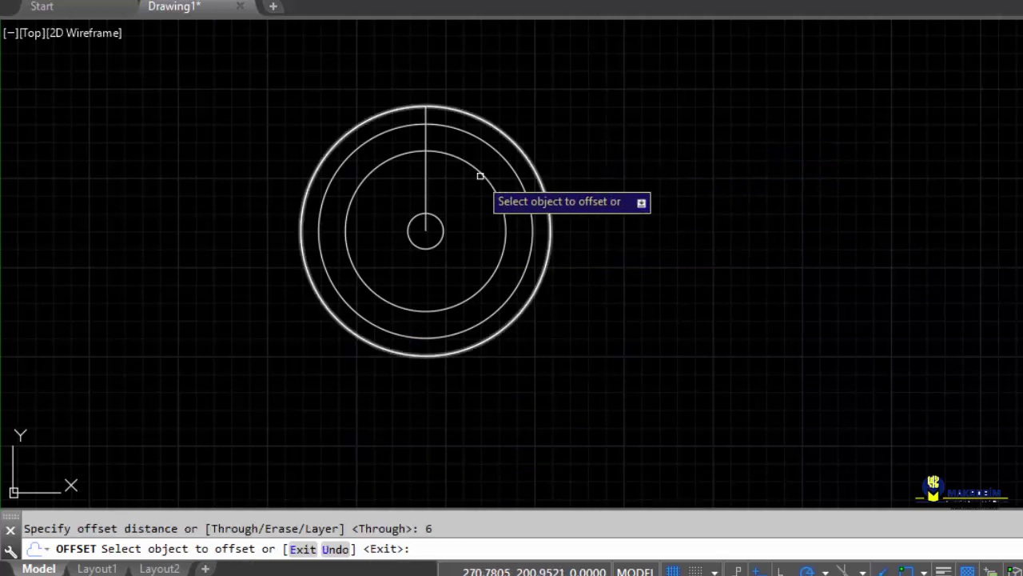
{"action": "left_click", "coordinate": [426, 167]}
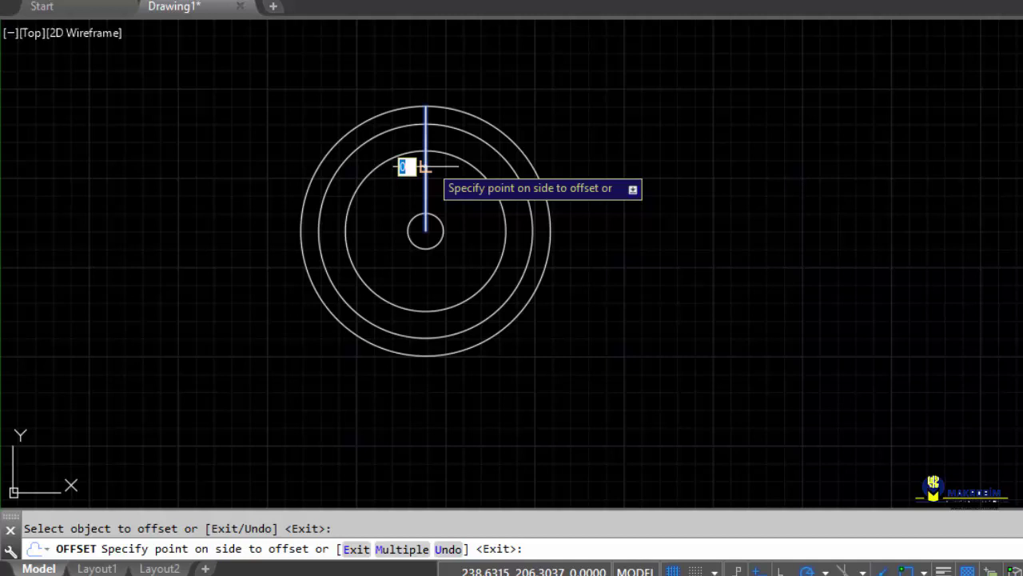
{"action": "left_click", "coordinate": [574, 145]}
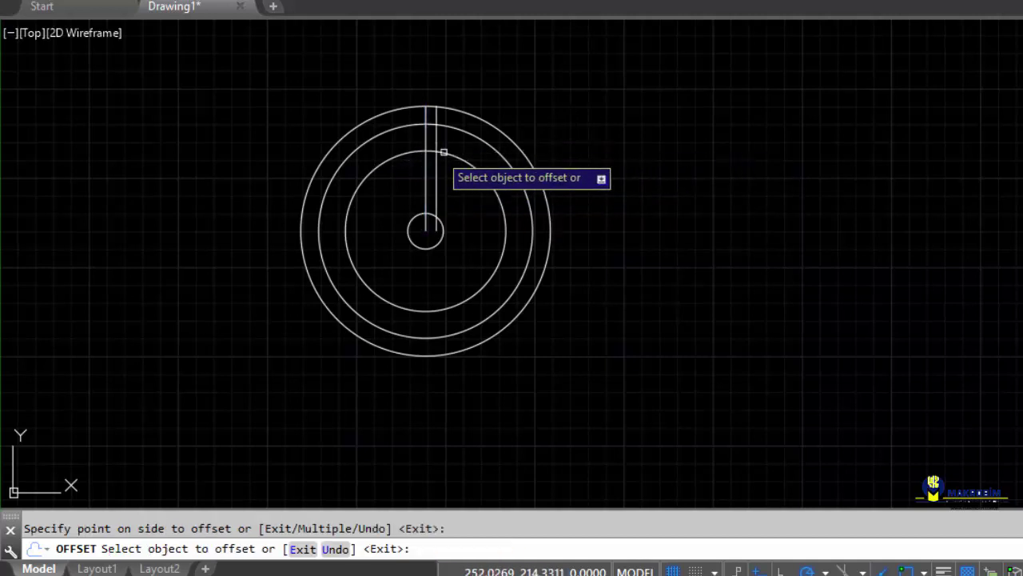
{"action": "left_click", "coordinate": [425, 138]}
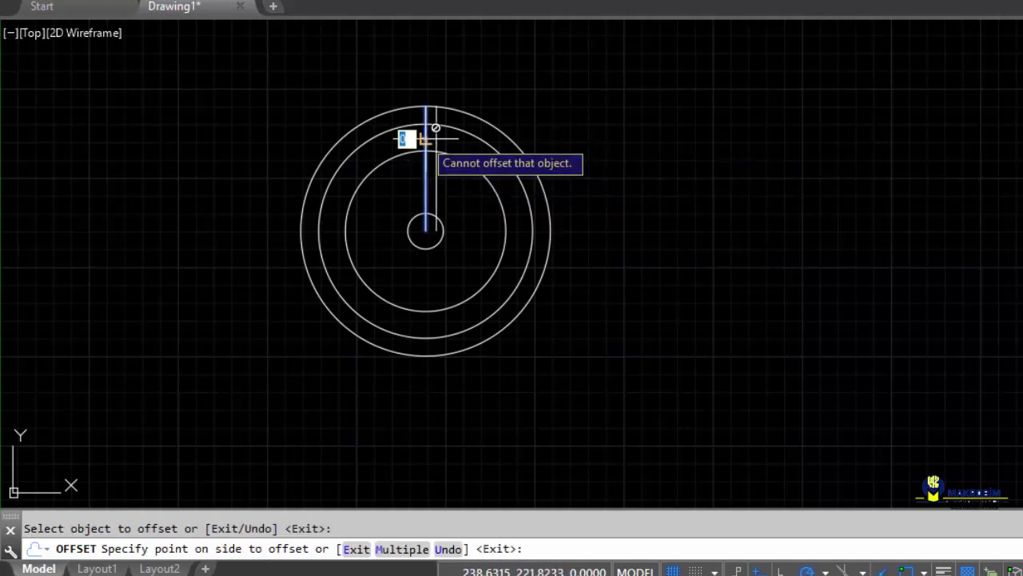
{"action": "left_click", "coordinate": [246, 83]}
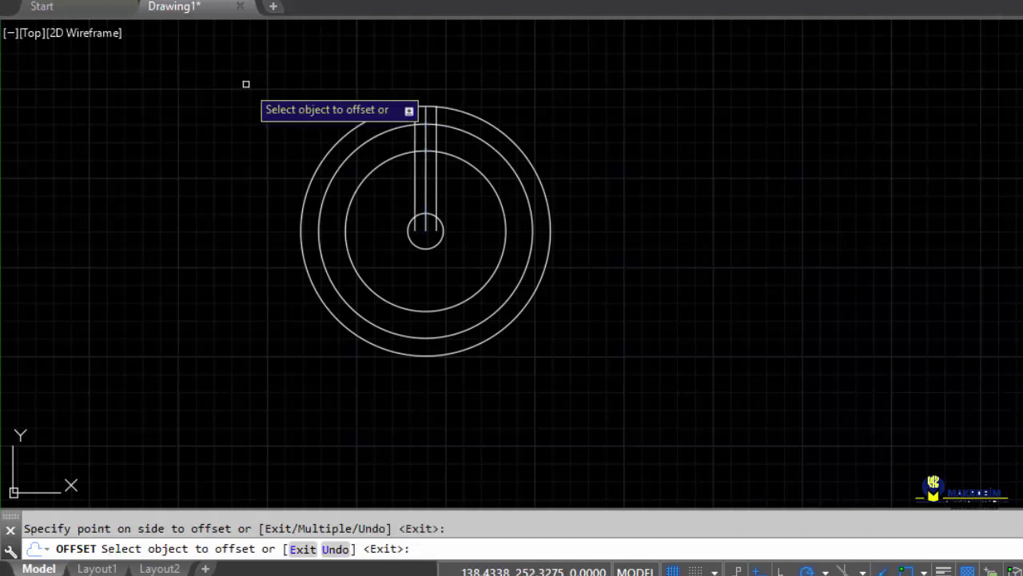
{"action": "key", "text": "Escape"}
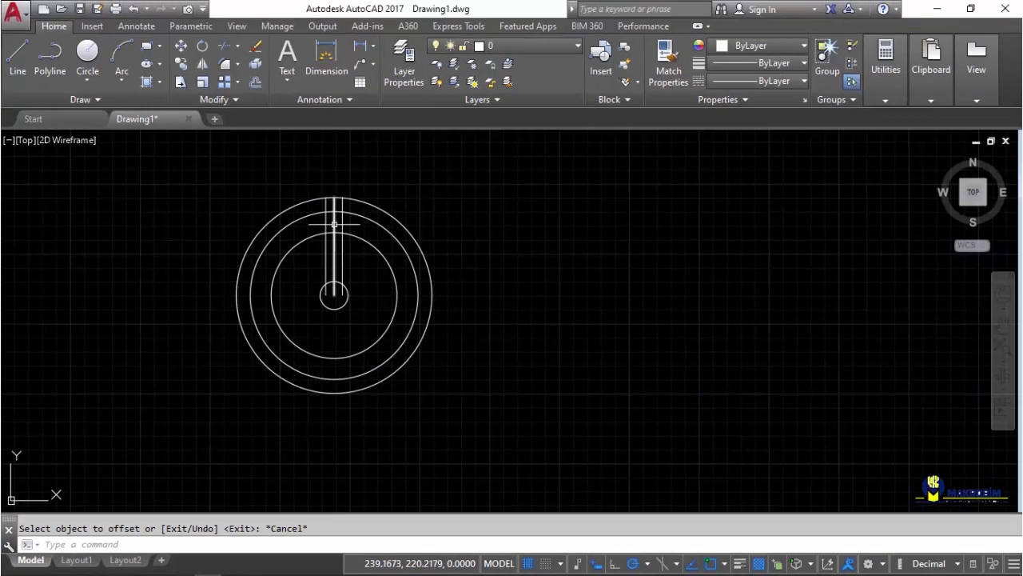
{"action": "left_click", "coordinate": [389, 173]}
{"action": "key", "text": "Delete"}
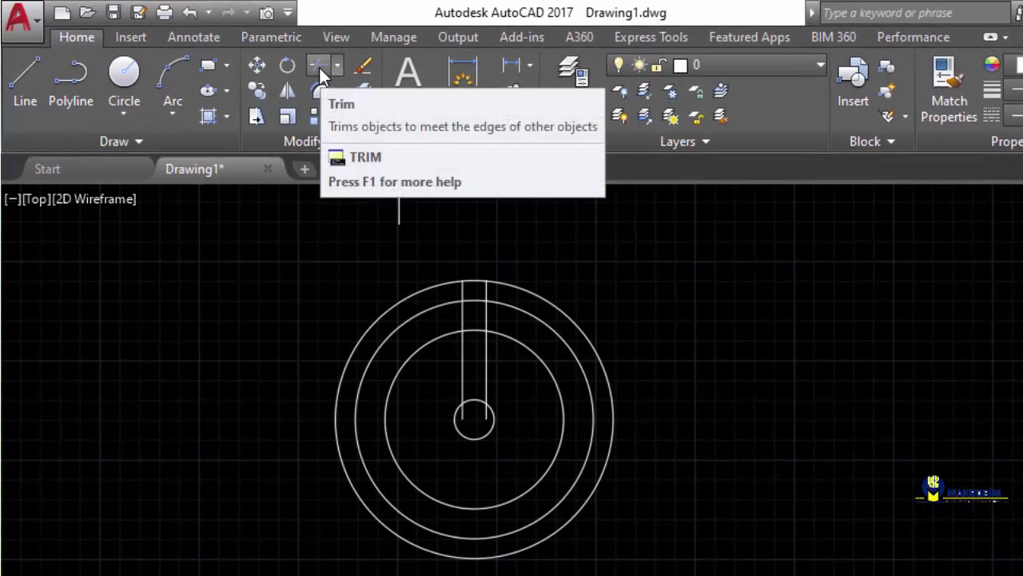
Trim the outermost circle and the slot lines between the circles.
{"action": "left_click", "coordinate": [319, 66]}
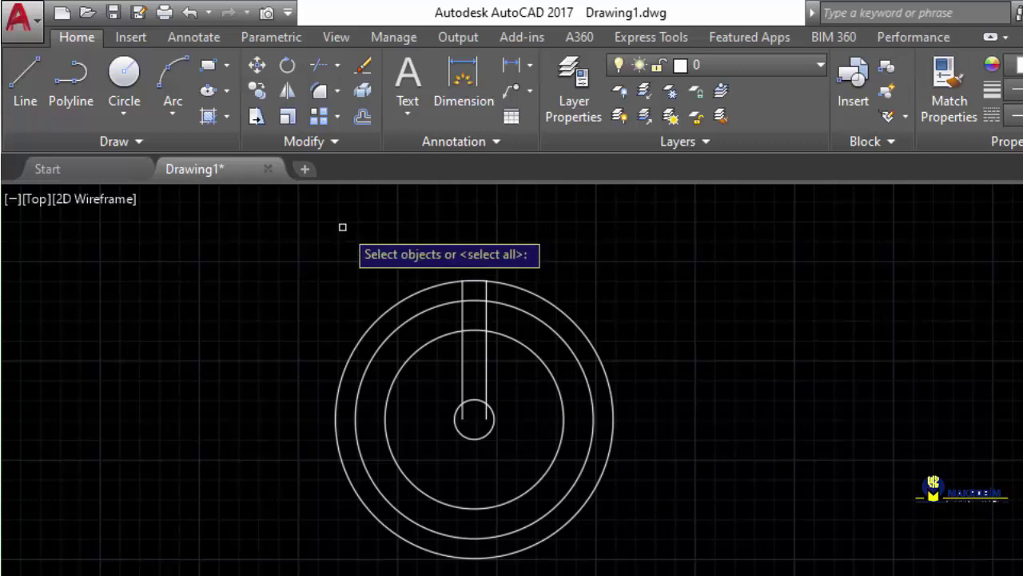
{"action": "key", "text": "Return"}
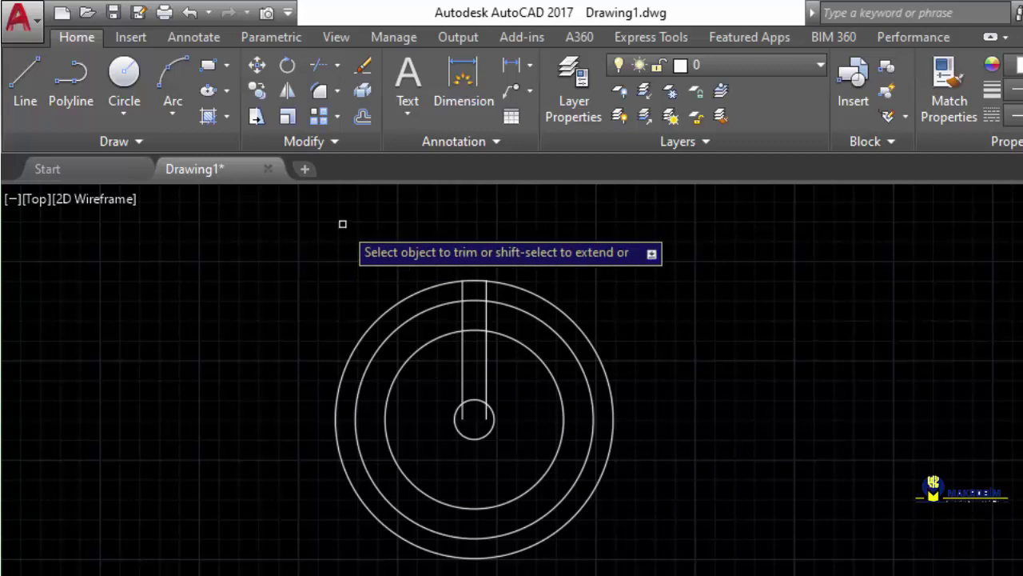
{"action": "left_click", "coordinate": [528, 291]}
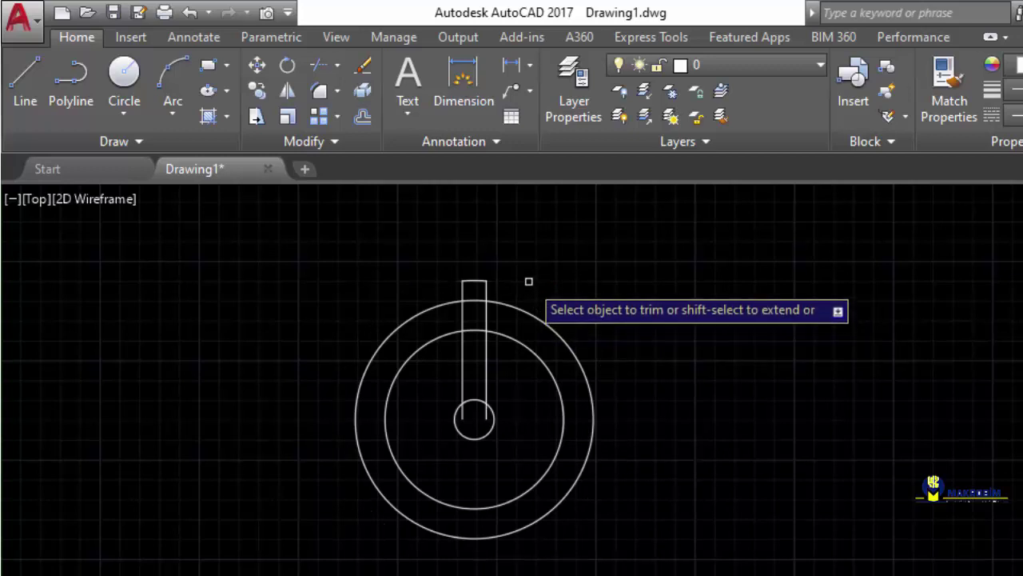
{"action": "left_click", "coordinate": [496, 311]}
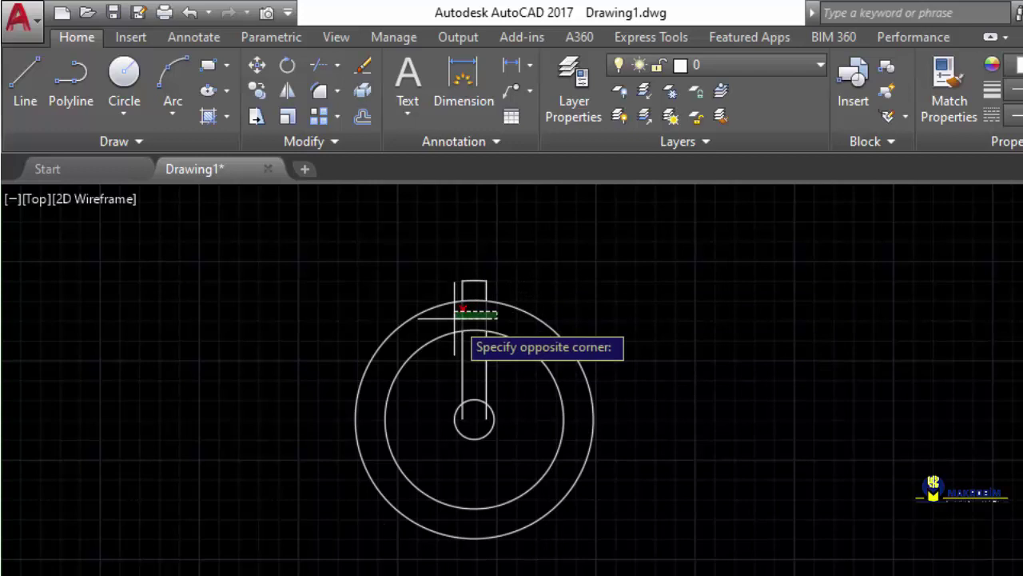
{"action": "left_click", "coordinate": [455, 318]}
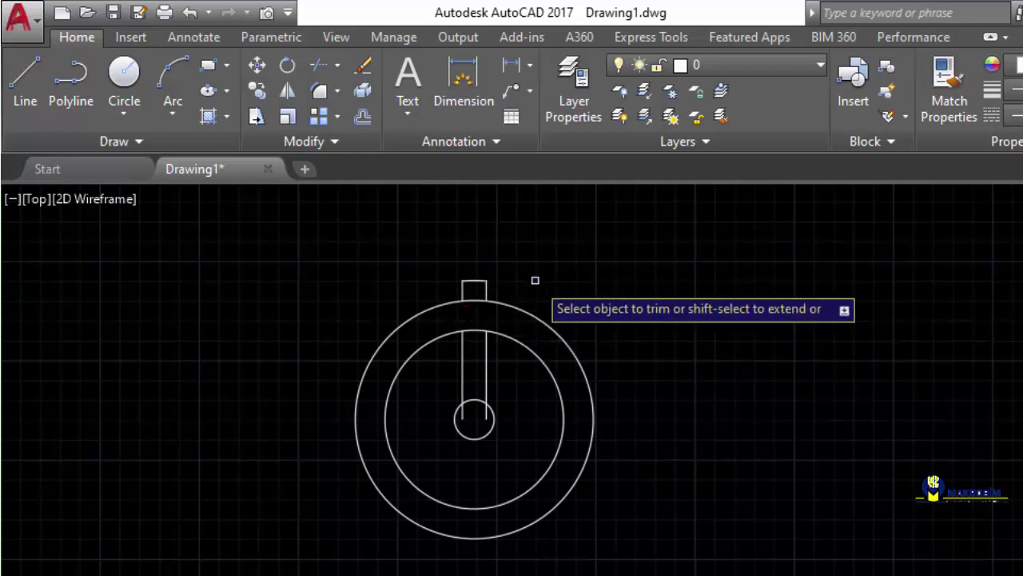
{"action": "scroll", "coordinate": [482, 280], "scroll_direction": "up", "scroll_amount": 6}
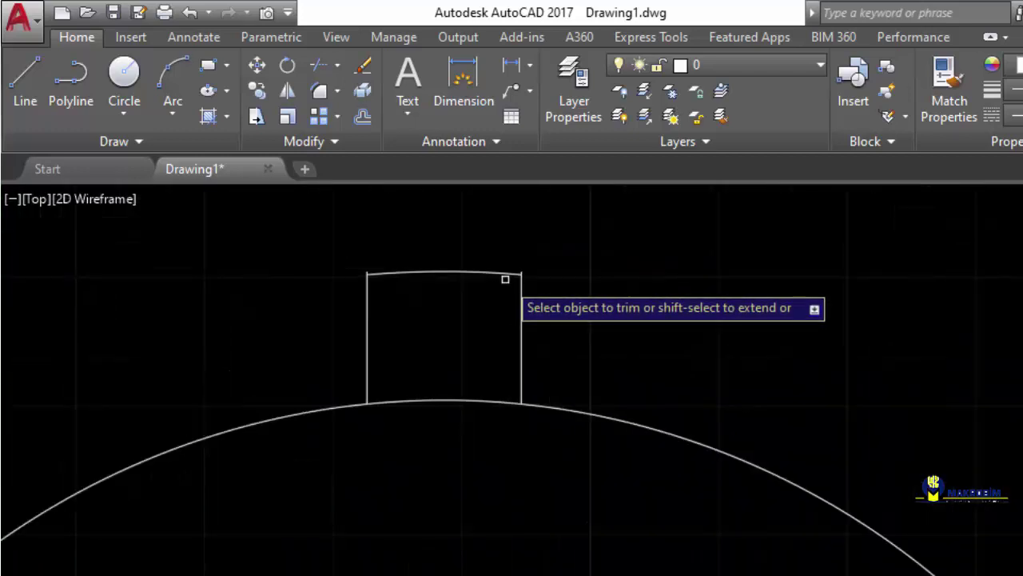
{"action": "scroll", "coordinate": [521, 265], "scroll_direction": "up", "scroll_amount": 2}
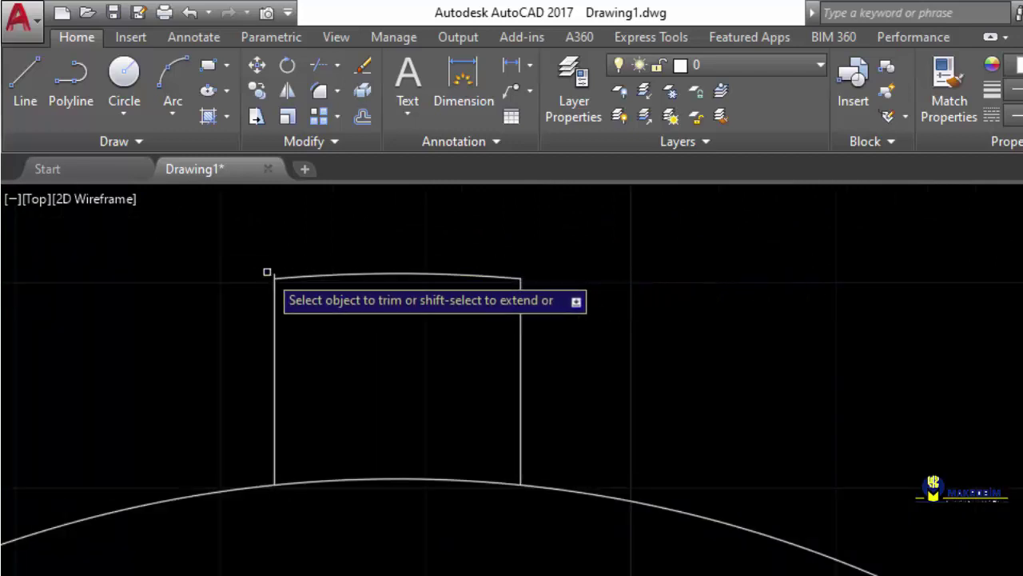
{"action": "scroll", "coordinate": [512, 304], "scroll_direction": "down", "scroll_amount": 4}
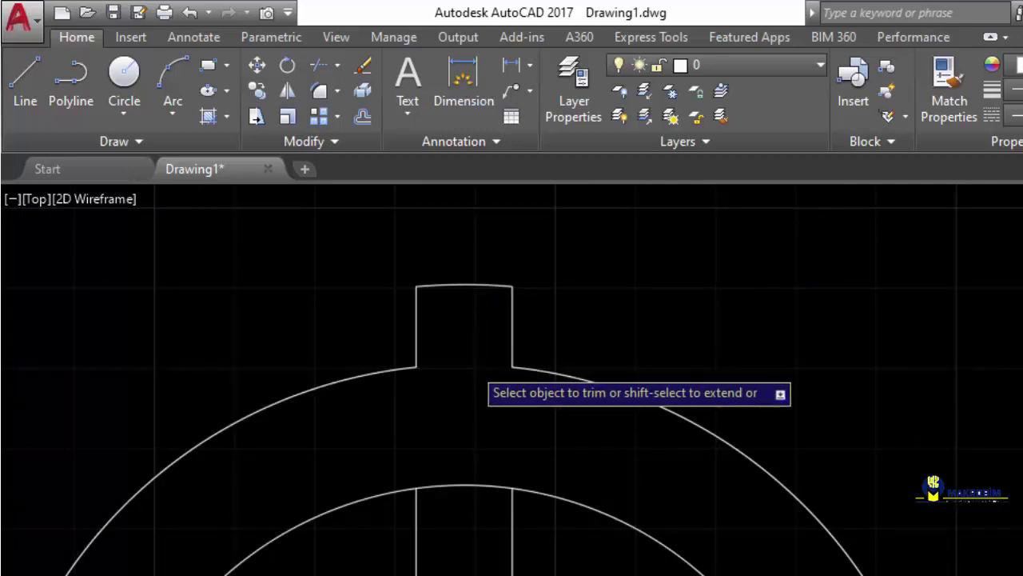
{"action": "scroll", "coordinate": [466, 357], "scroll_direction": "down", "scroll_amount": 6}
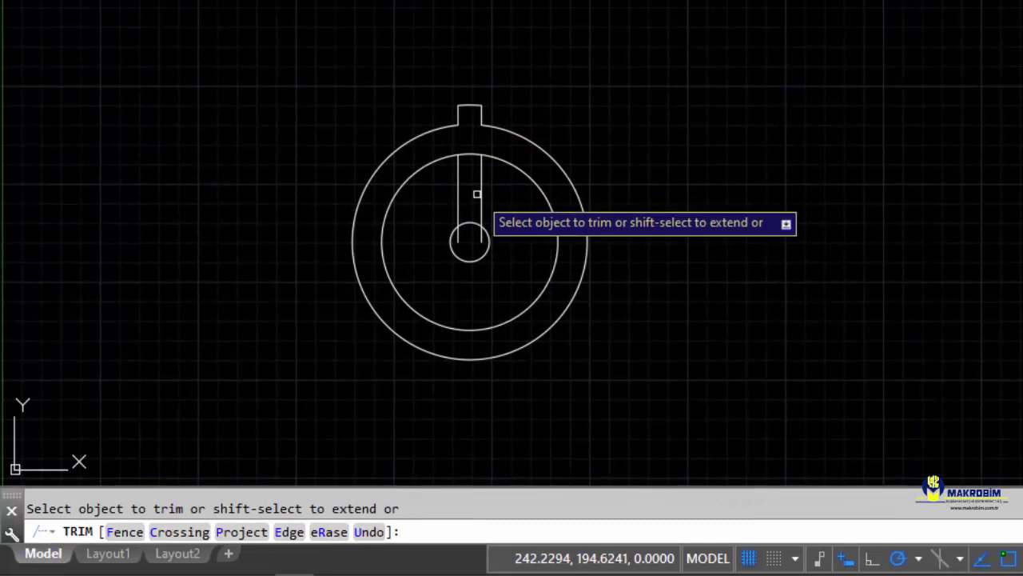
Erase the two vertical slot lines with the trim's eRase option.
{"action": "left_click", "coordinate": [330, 531]}
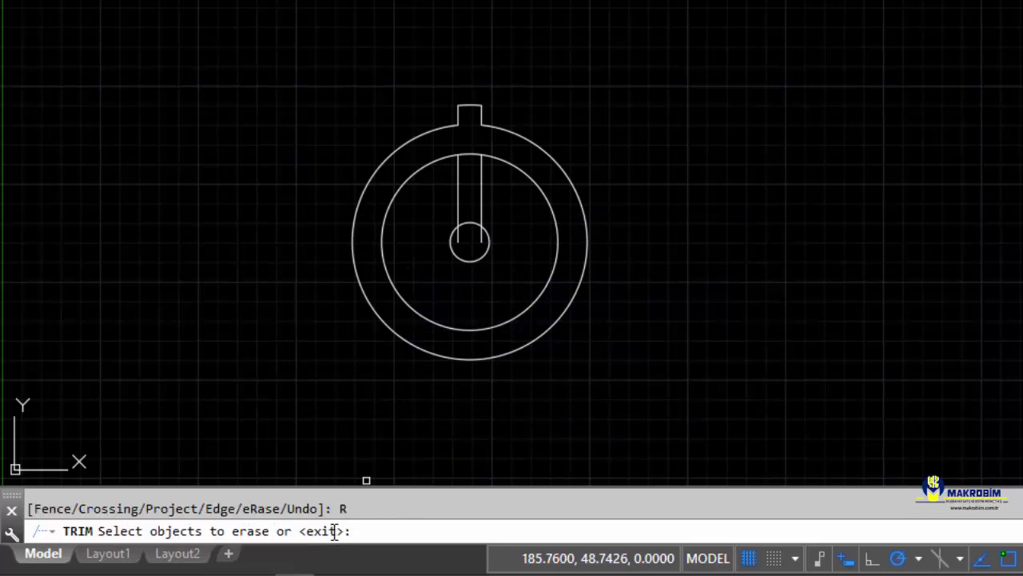
{"action": "left_click", "coordinate": [493, 199]}
{"action": "left_click", "coordinate": [445, 201]}
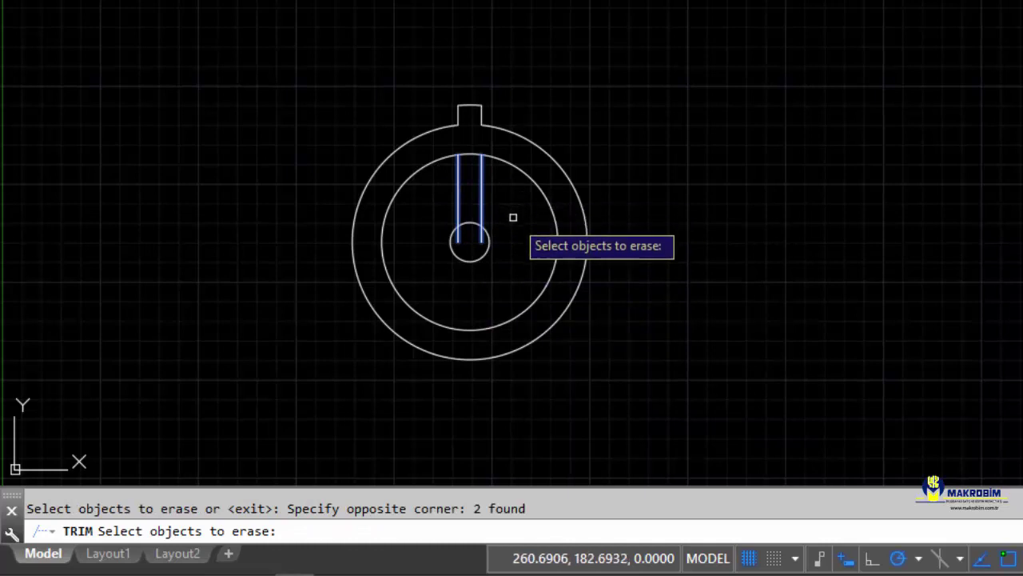
{"action": "key", "text": "Return"}
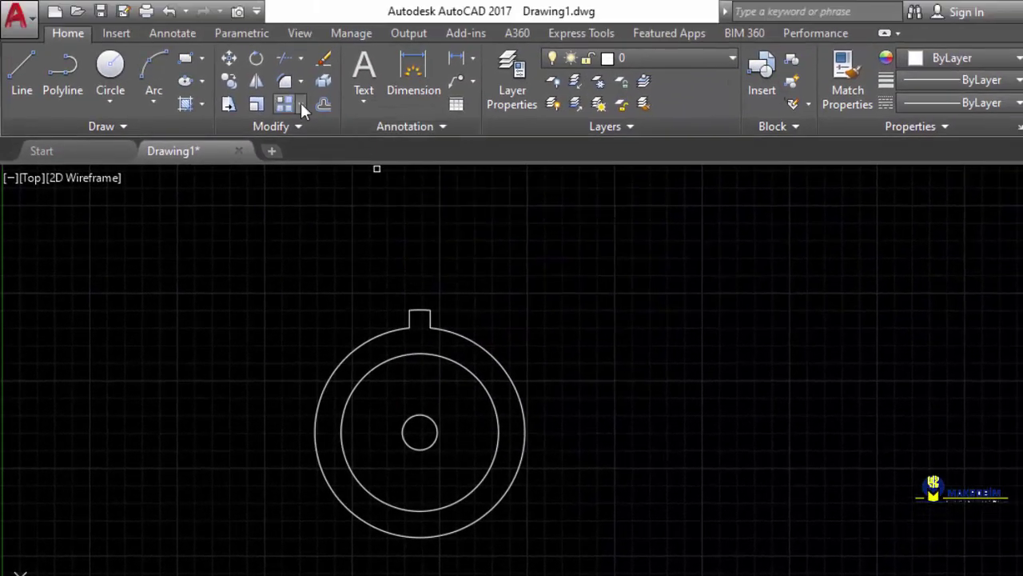
Polar-array the square tab into 24 copies around the wheel's hub centre.
{"action": "left_click", "coordinate": [313, 44]}
{"action": "left_click", "coordinate": [332, 208]}
{"action": "left_click", "coordinate": [395, 299]}
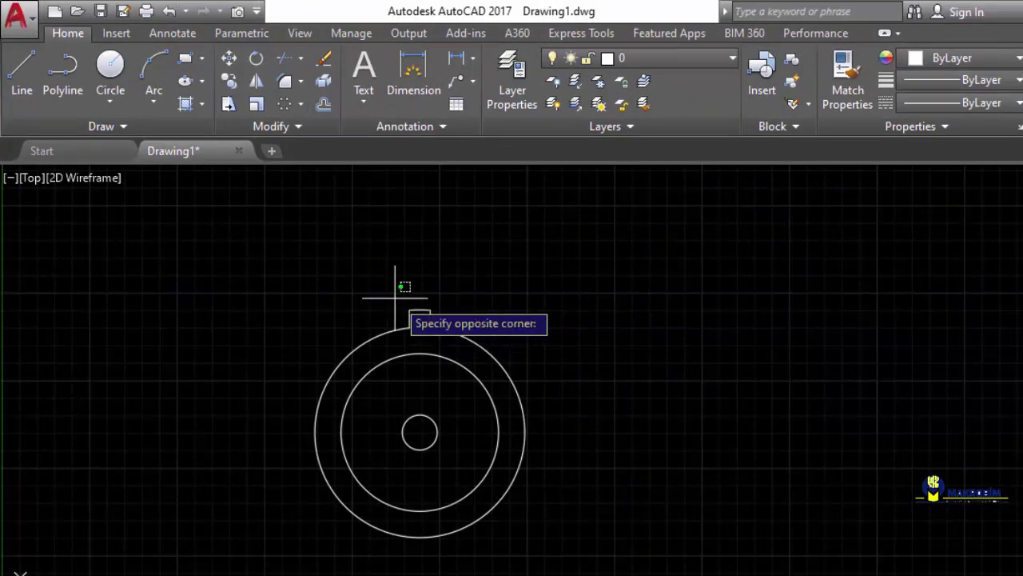
{"action": "left_click", "coordinate": [440, 339]}
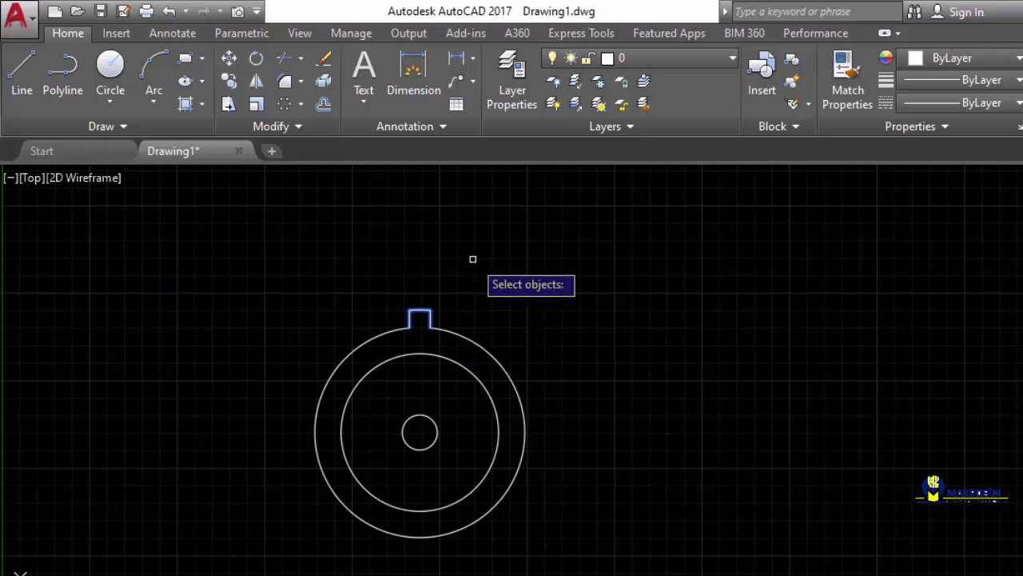
{"action": "key", "text": "Return"}
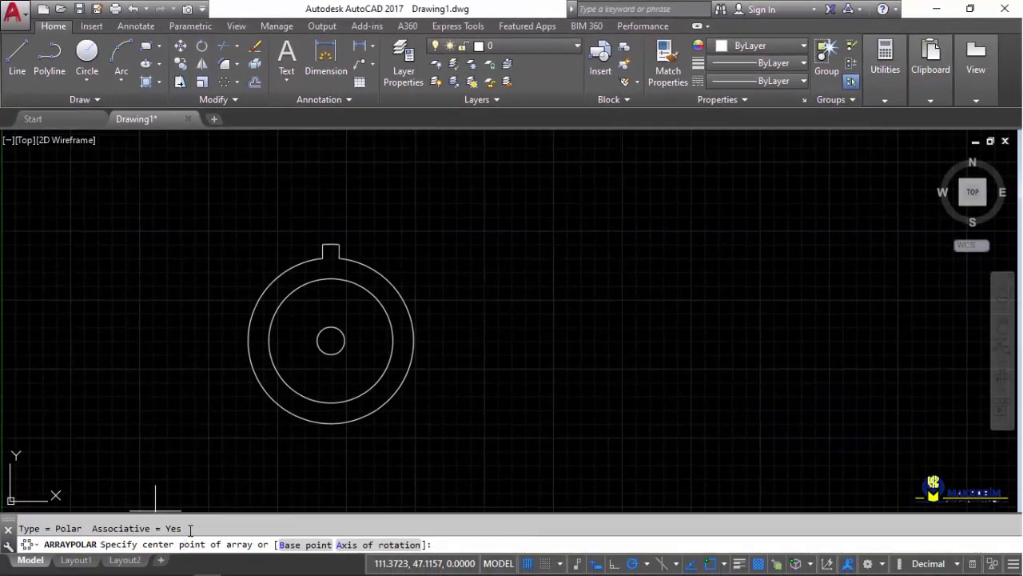
{"action": "left_click", "coordinate": [331, 340]}
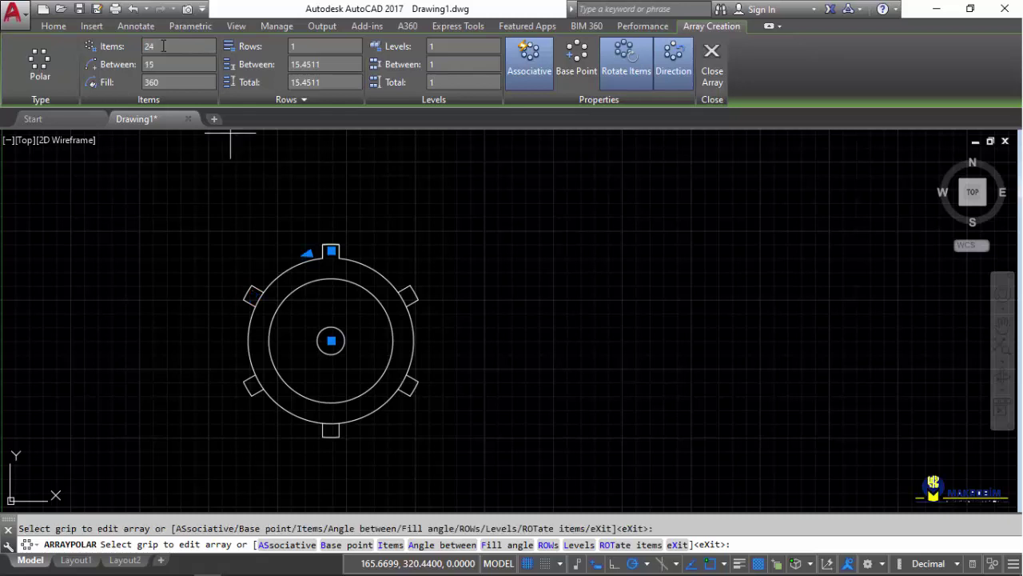
{"action": "key", "text": "Return"}
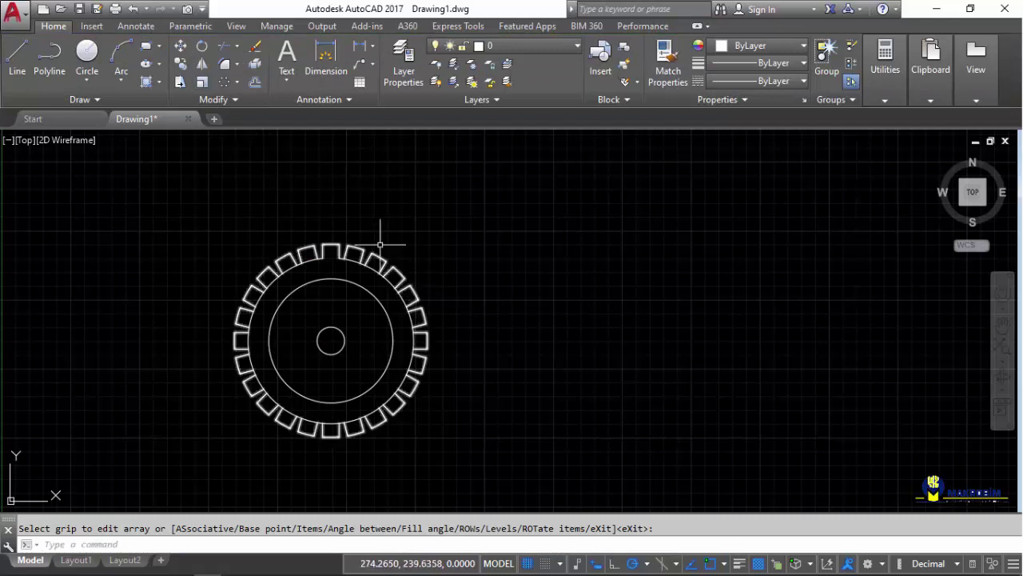
{"action": "left_click", "coordinate": [225, 46]}
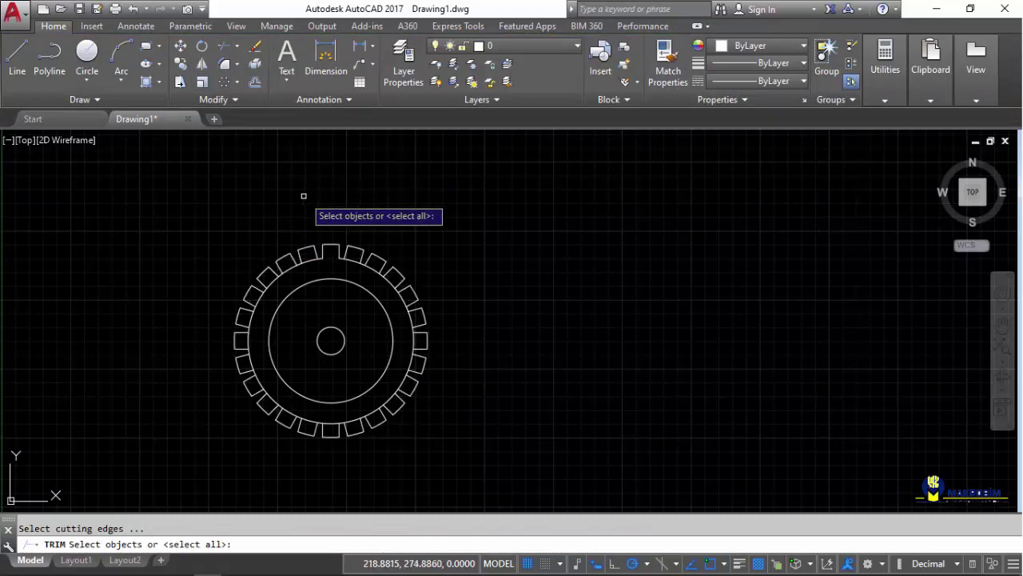
Trim away the outer-circle arcs inside the top, left, bottom and right teeth.
{"action": "key", "text": "Return"}
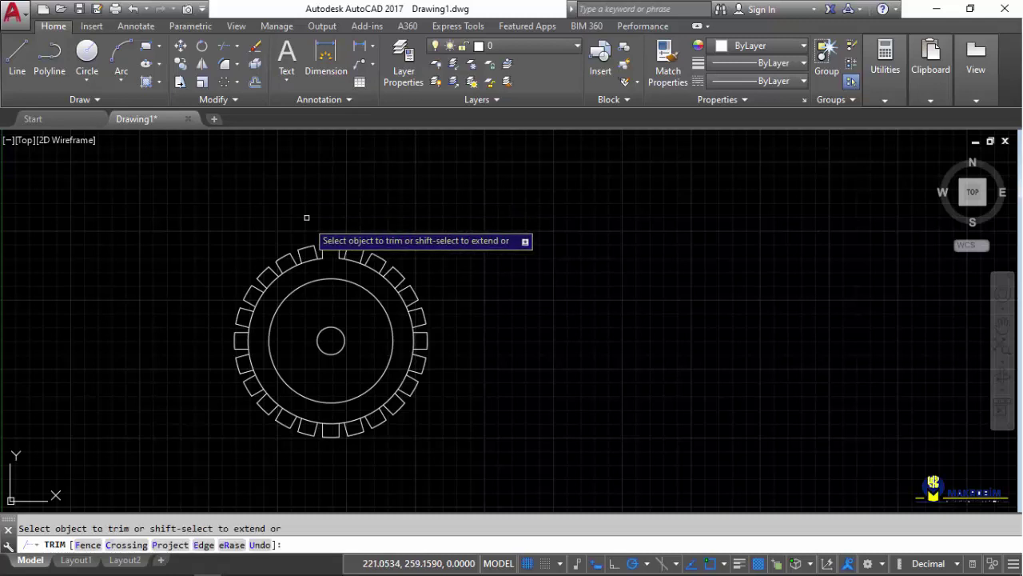
{"action": "left_click", "coordinate": [288, 269]}
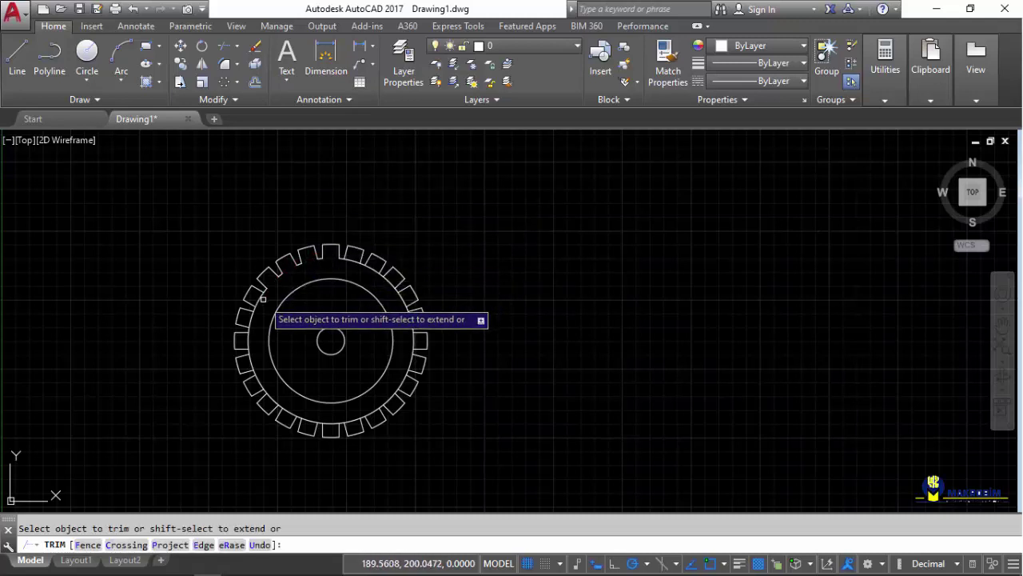
{"action": "left_click", "coordinate": [258, 342]}
{"action": "left_click", "coordinate": [258, 388]}
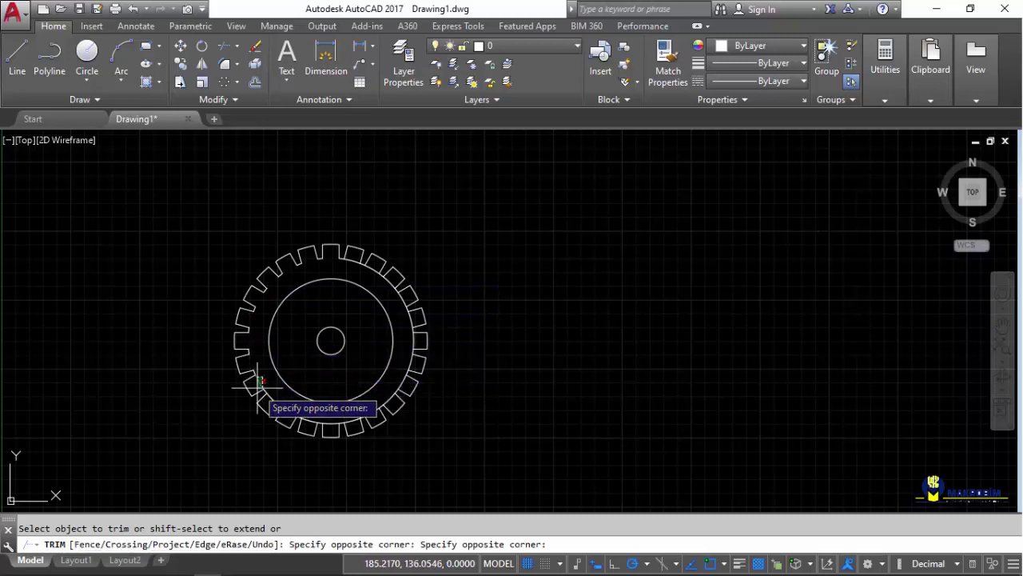
{"action": "left_click", "coordinate": [268, 392]}
{"action": "left_click", "coordinate": [269, 393]}
{"action": "left_click", "coordinate": [267, 400]}
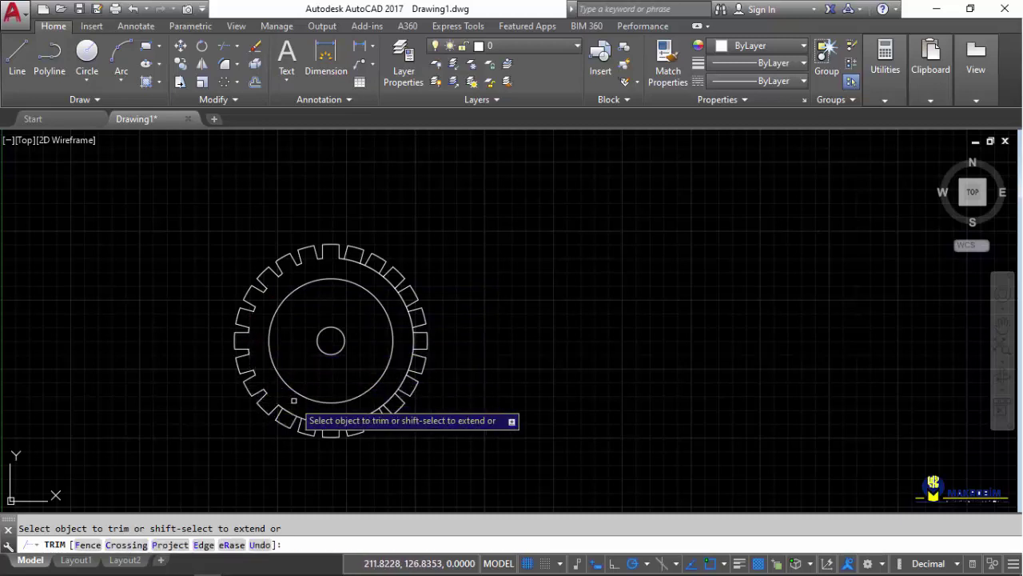
{"action": "left_click", "coordinate": [296, 404]}
{"action": "left_click", "coordinate": [294, 415]}
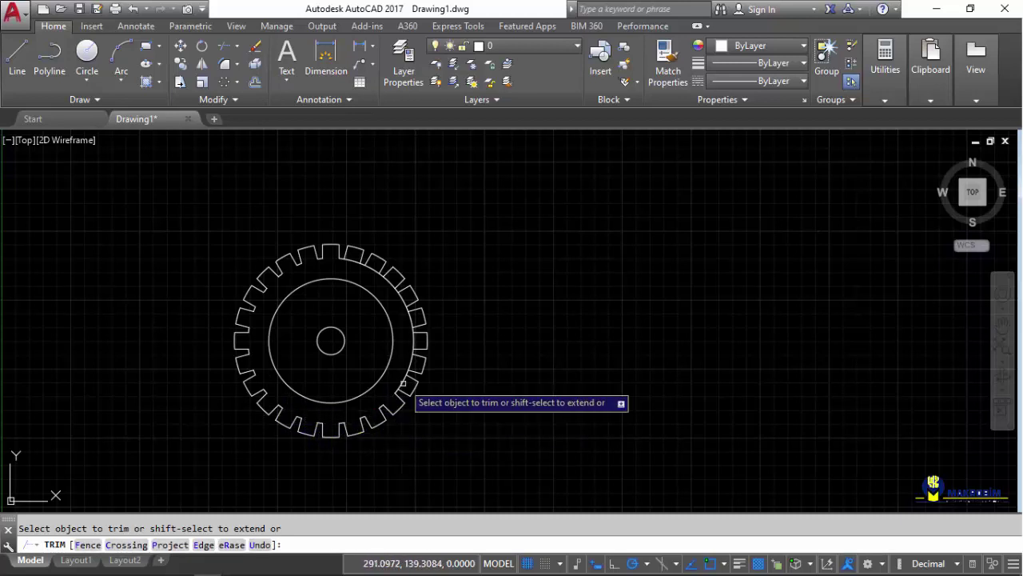
{"action": "left_click", "coordinate": [411, 315]}
{"action": "left_click", "coordinate": [407, 301]}
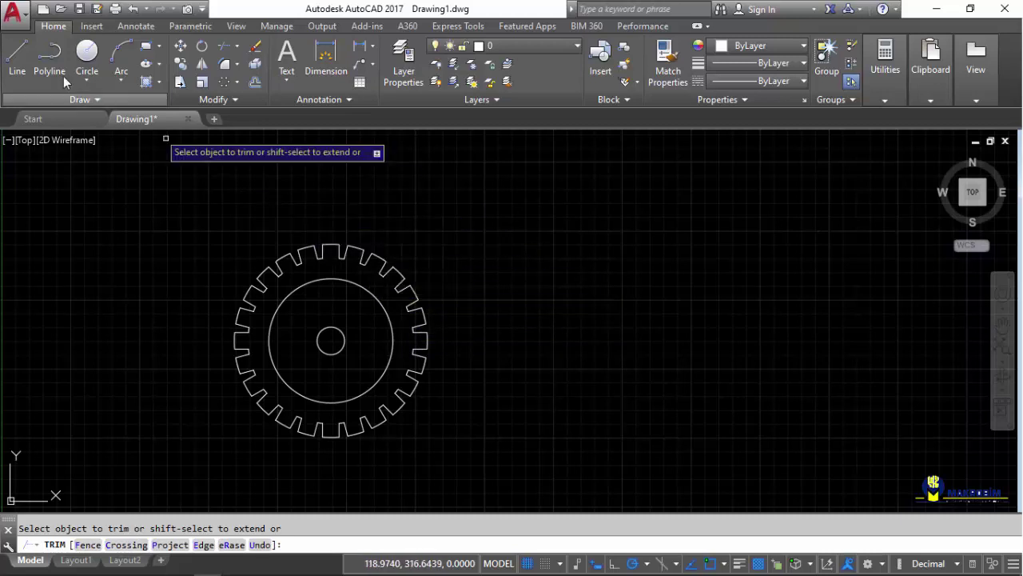
Draw a line from the gear centre 285 to the right and 35 up.
{"action": "left_click", "coordinate": [16, 64]}
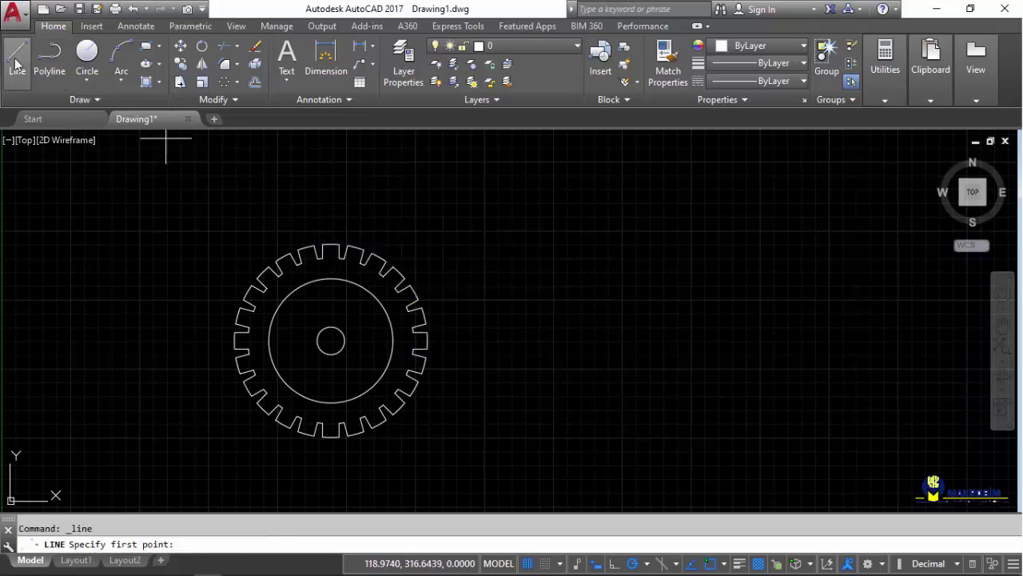
{"action": "left_click", "coordinate": [331, 341]}
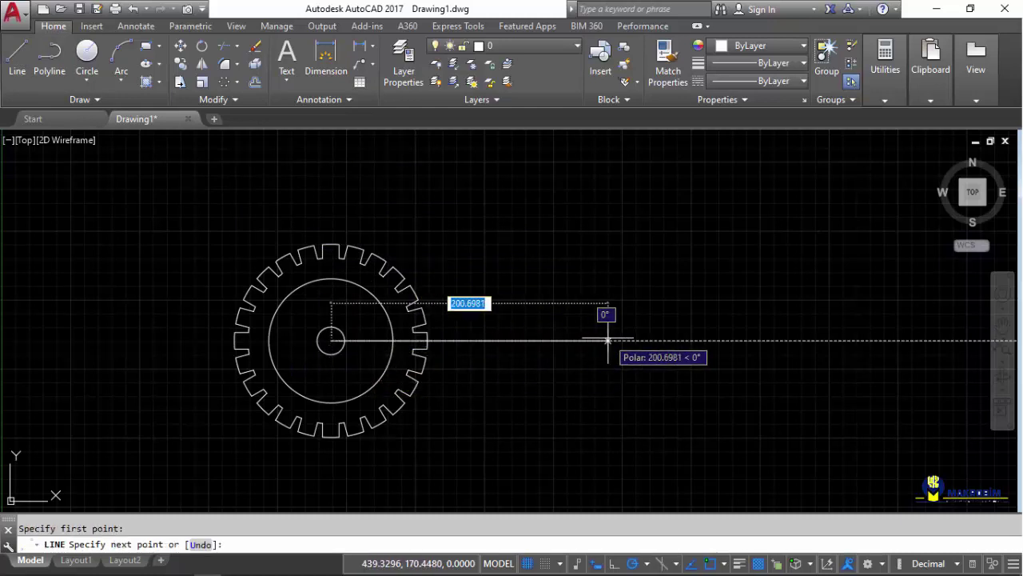
{"action": "key", "text": "Return"}
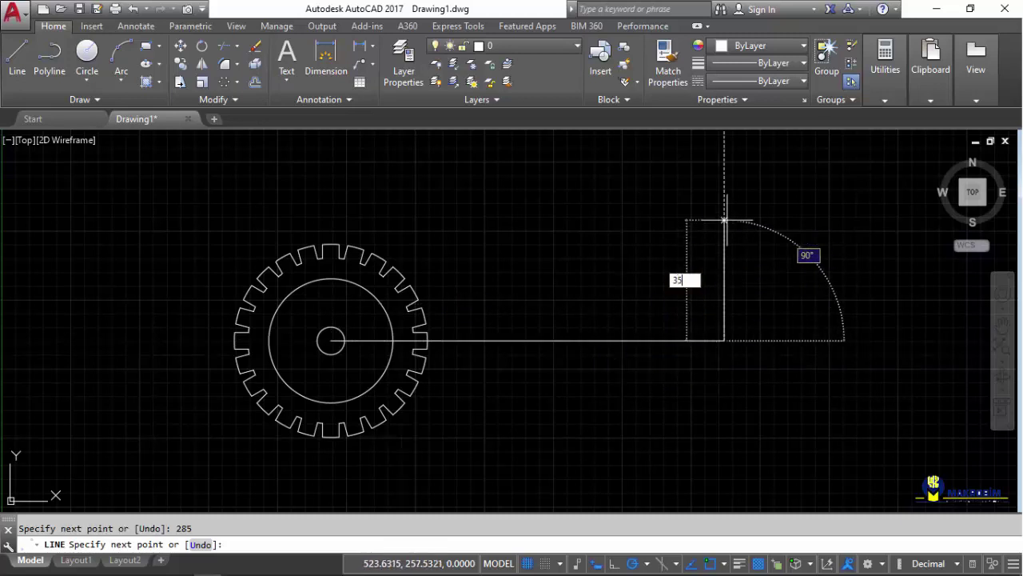
{"action": "key", "text": "Return"}
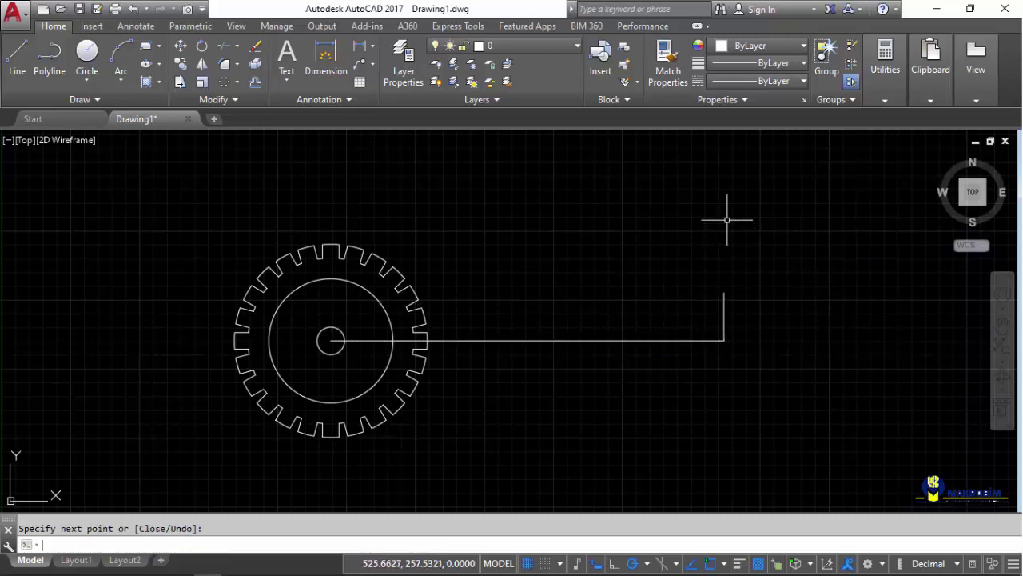
Draw circles of radius 15 and 67.5 centred on the line's top end.
{"action": "left_click", "coordinate": [88, 53]}
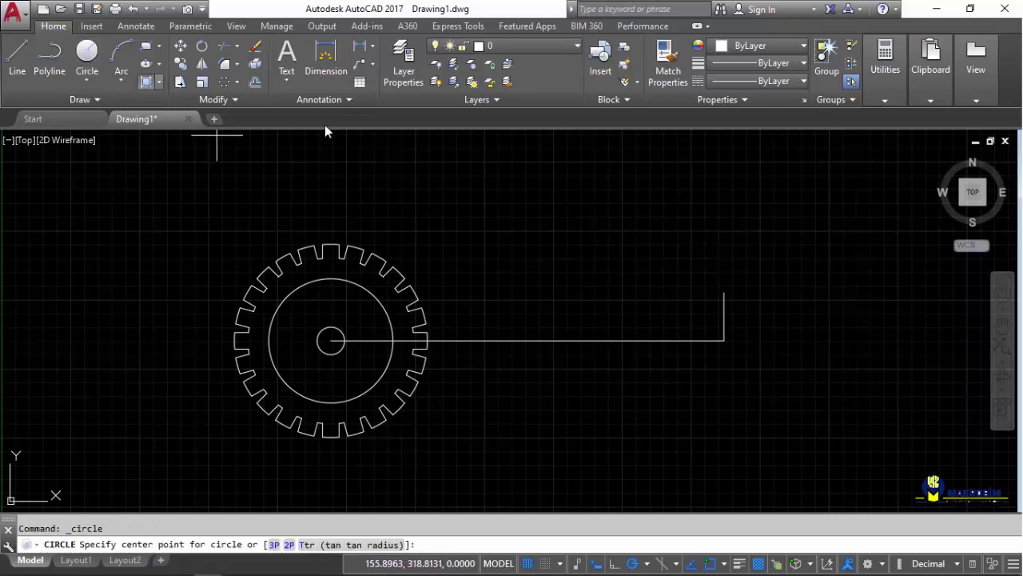
{"action": "left_click", "coordinate": [723, 289]}
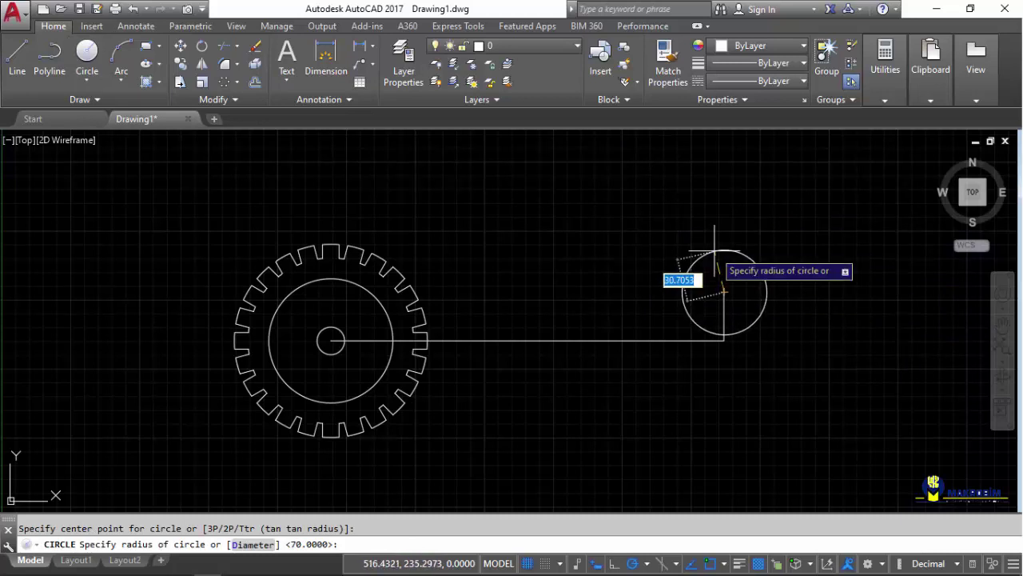
{"action": "key", "text": "Return"}
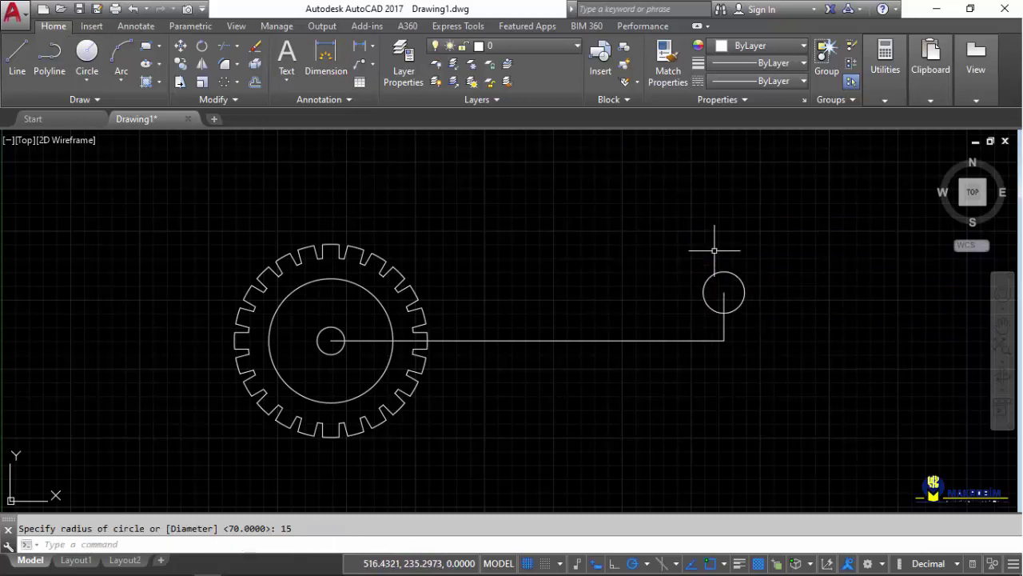
{"action": "key", "text": "Return"}
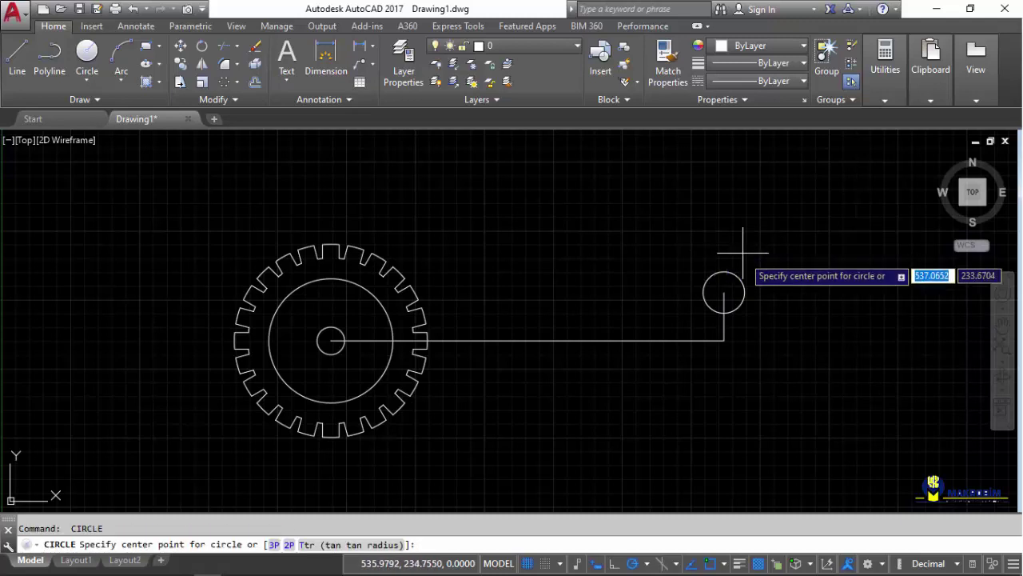
{"action": "left_click", "coordinate": [724, 292]}
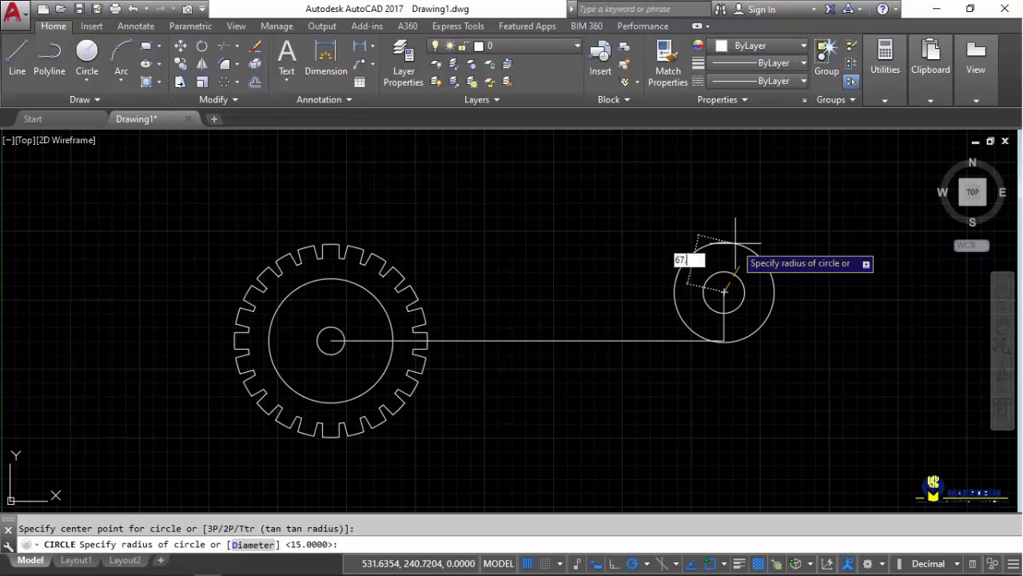
{"action": "key", "text": "Return"}
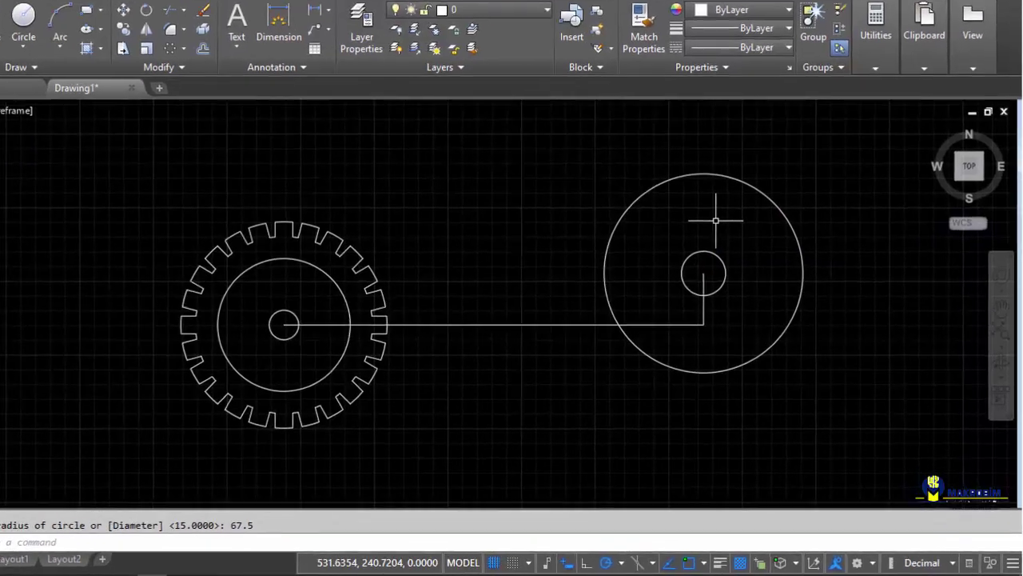
Add concentric circles of radius 90 and 105 around the second hub.
{"action": "key", "text": "Return"}
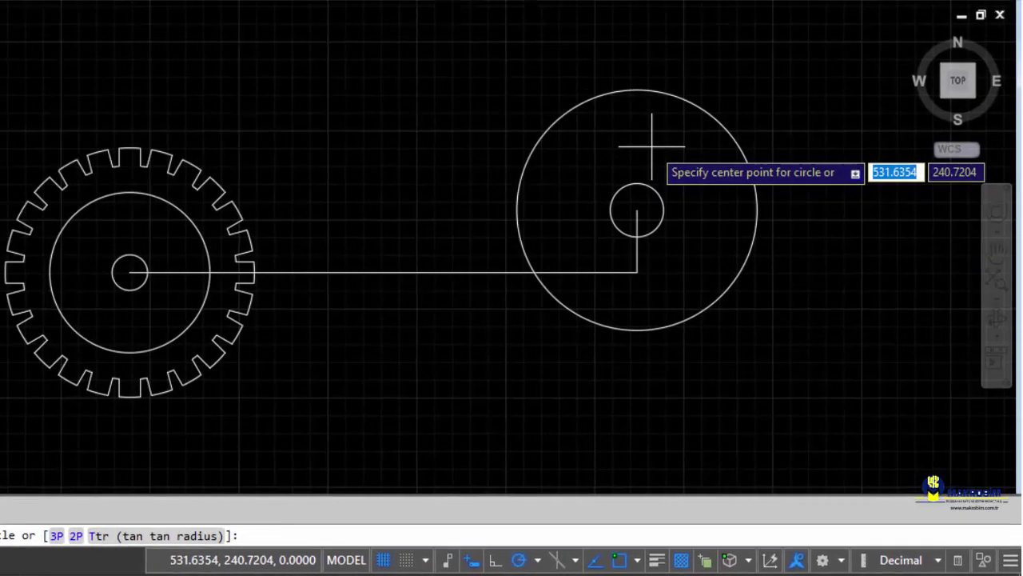
{"action": "left_click", "coordinate": [638, 210]}
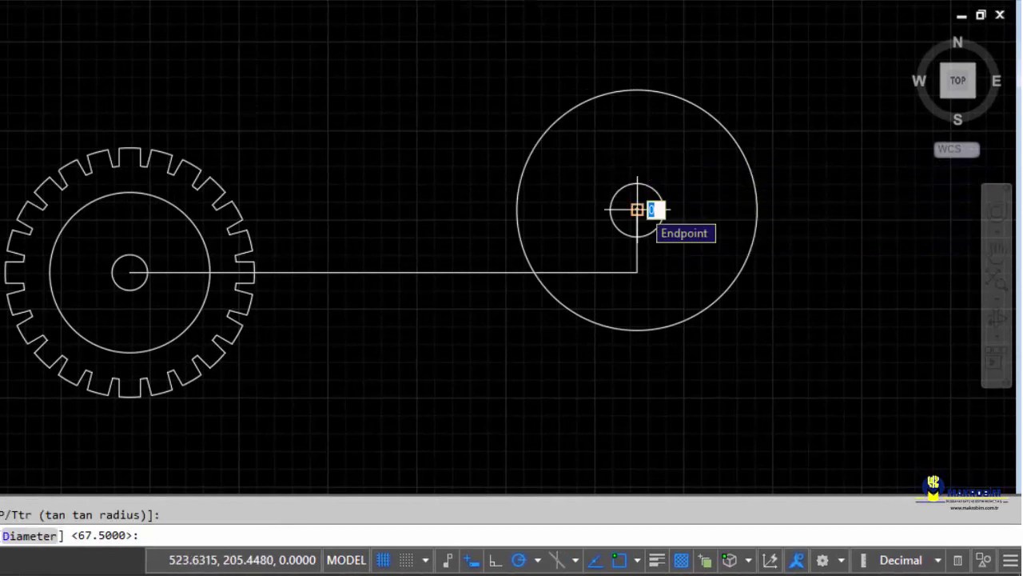
{"action": "type", "text": "50"}
{"action": "key", "text": "Return"}
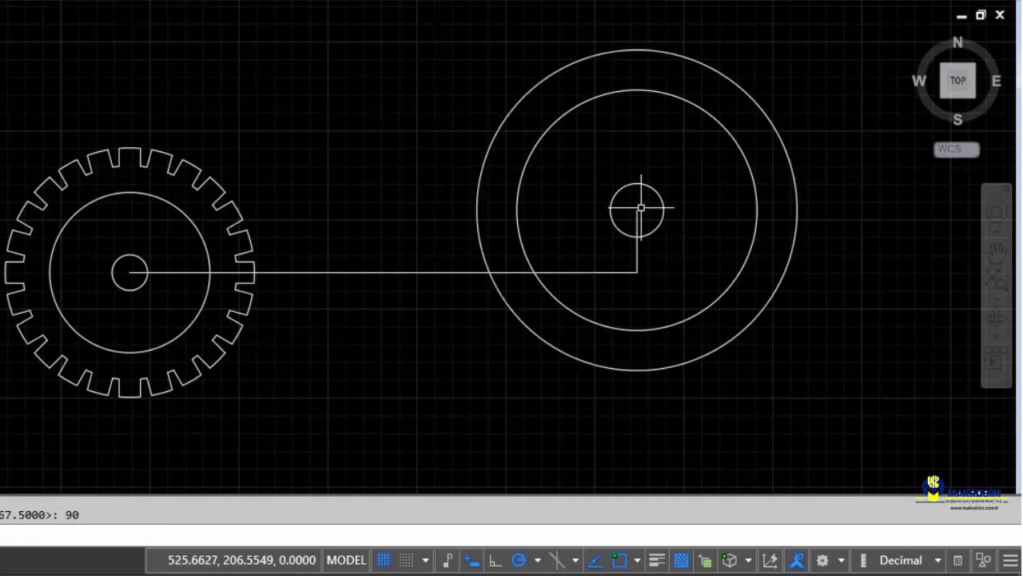
{"action": "key", "text": "Return"}
{"action": "left_click", "coordinate": [638, 210]}
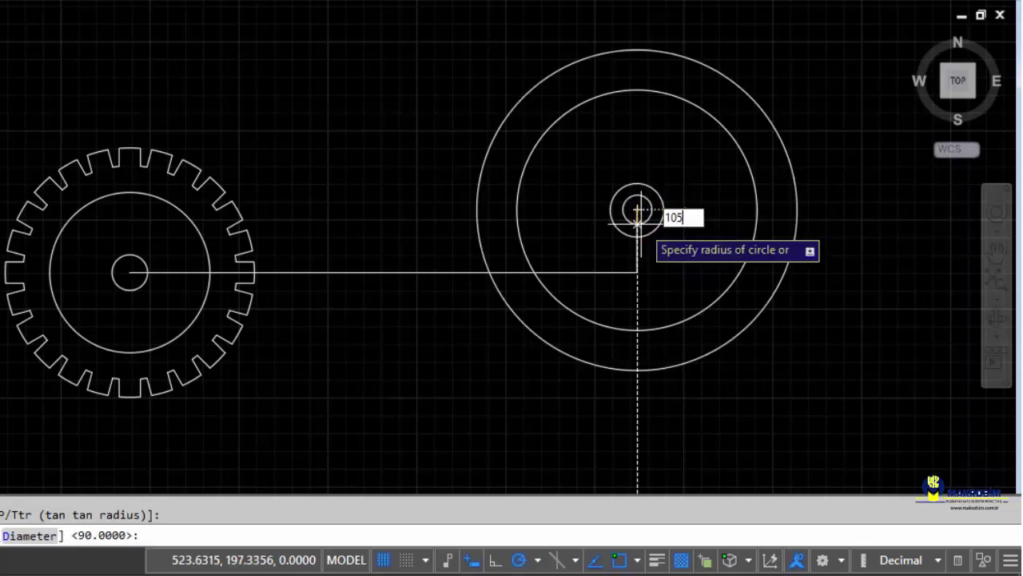
{"action": "key", "text": "Return"}
{"action": "key", "text": "ctrl+0"}
Draw a vertical line from the second wheel's centre up to its outer circle.
{"action": "left_click", "coordinate": [17, 60]}
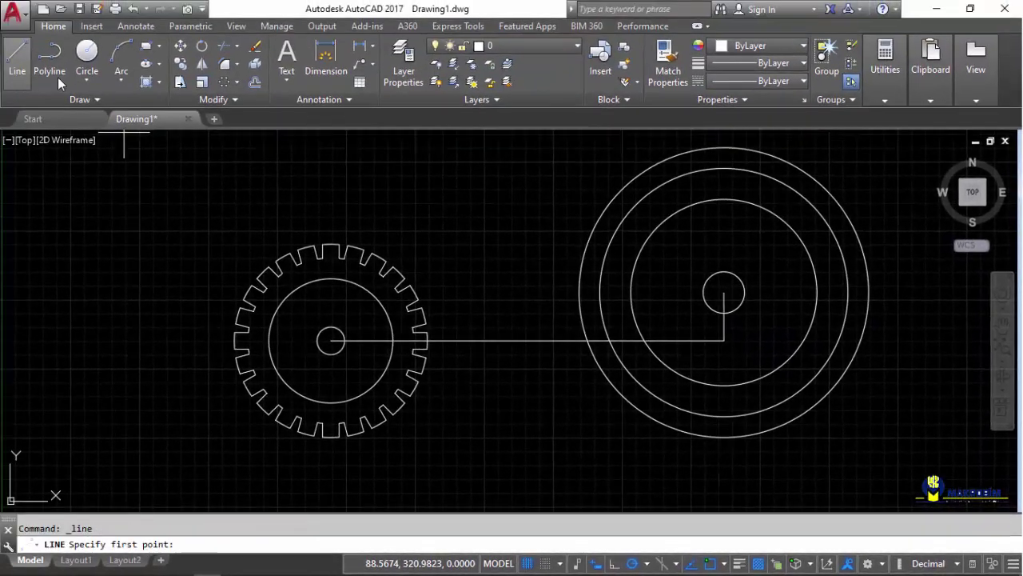
{"action": "left_click", "coordinate": [722, 292]}
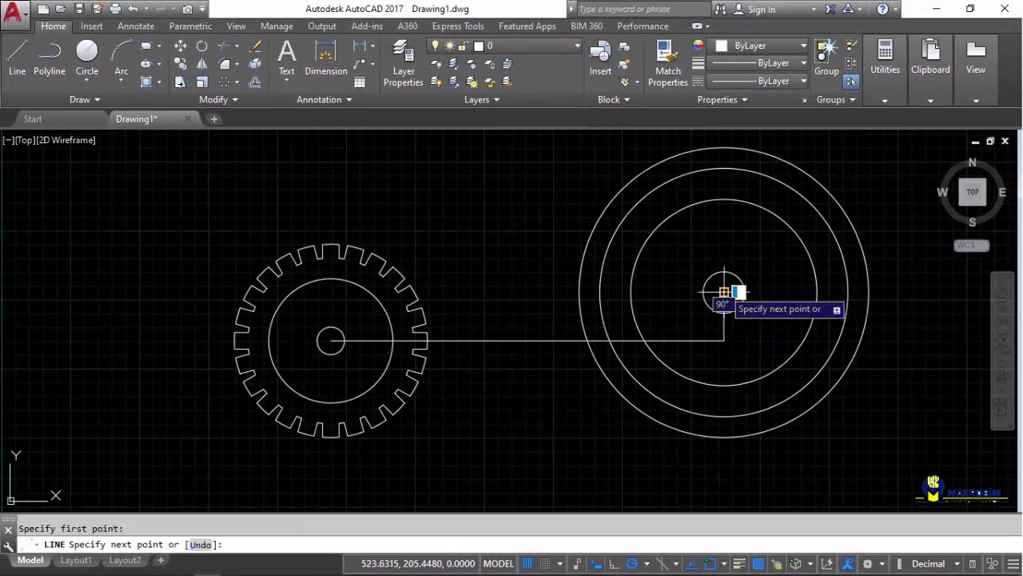
{"action": "left_click", "coordinate": [723, 147]}
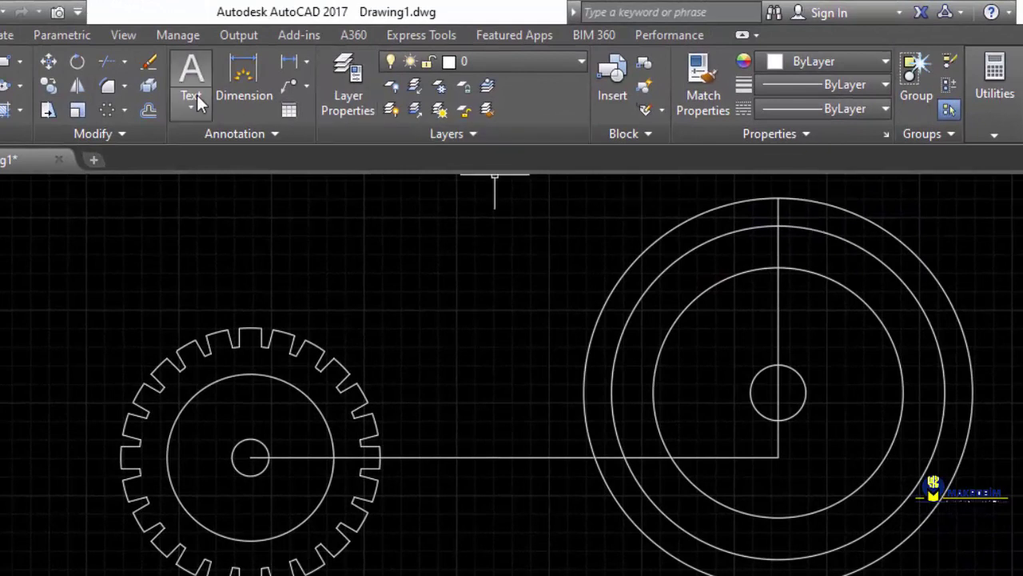
Offset that vertical line 9 units to the left and to the right.
{"action": "left_click", "coordinate": [149, 109]}
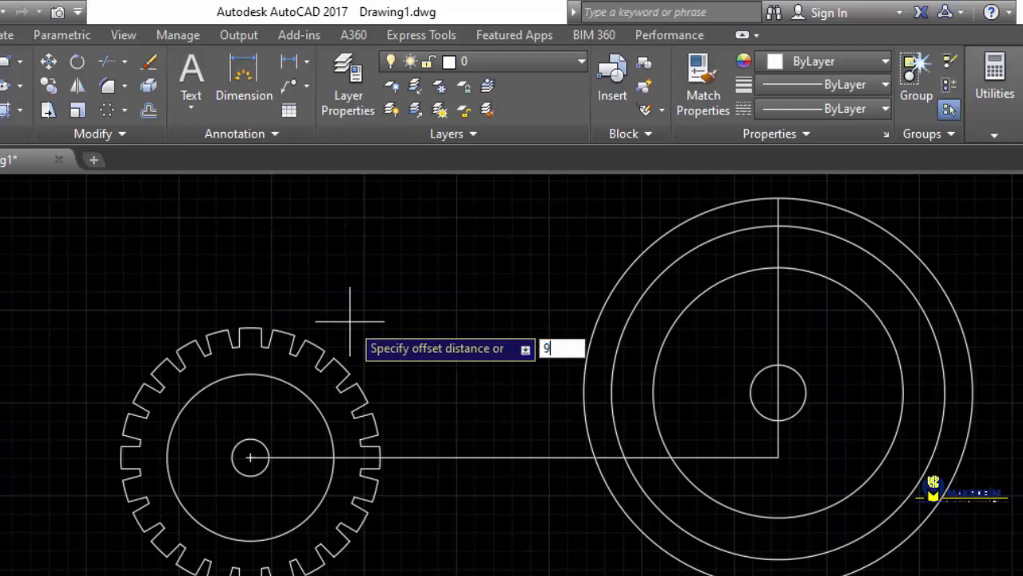
{"action": "key", "text": "Return"}
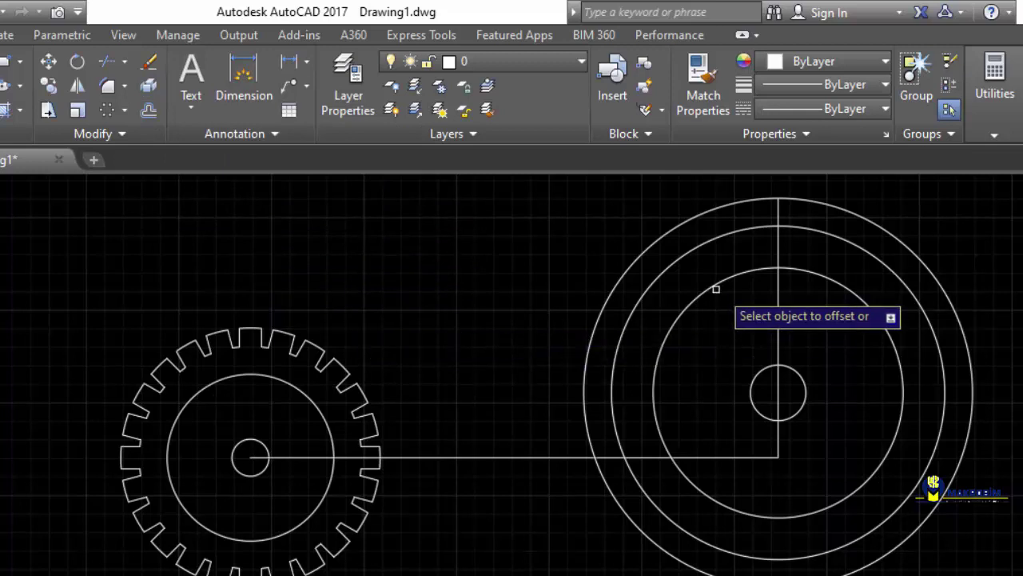
{"action": "left_click", "coordinate": [777, 284]}
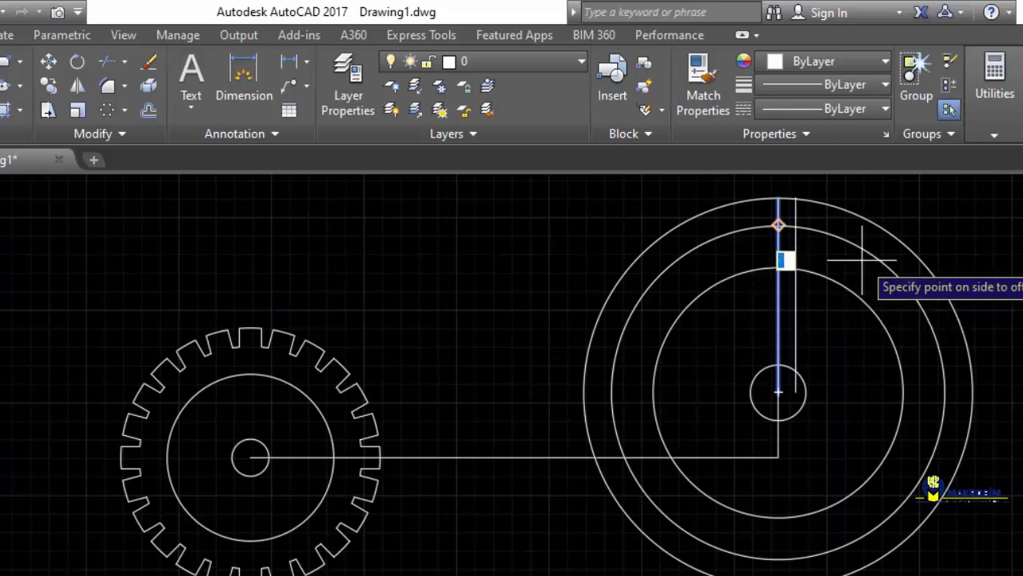
{"action": "left_click", "coordinate": [969, 240]}
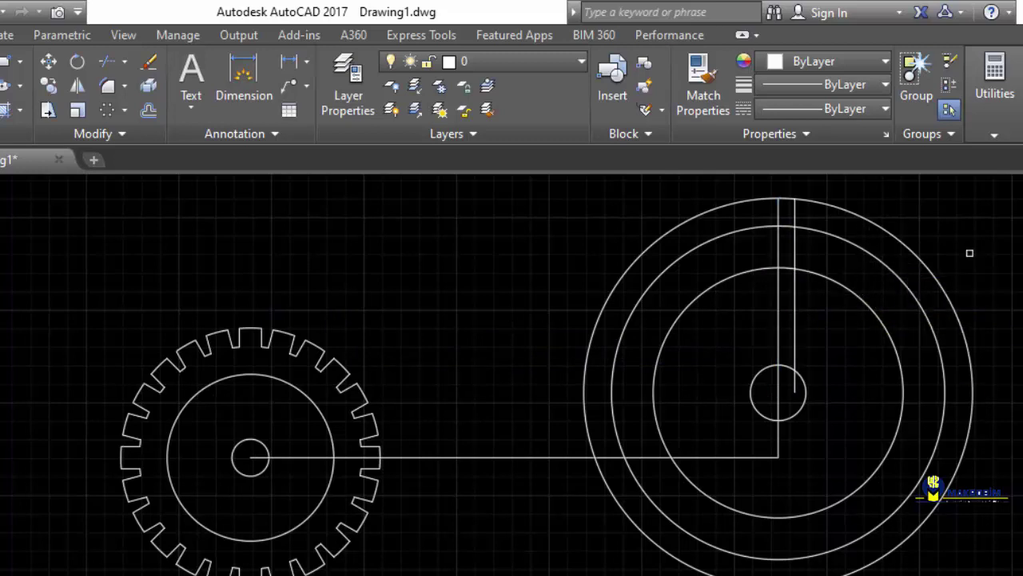
{"action": "left_click", "coordinate": [777, 245]}
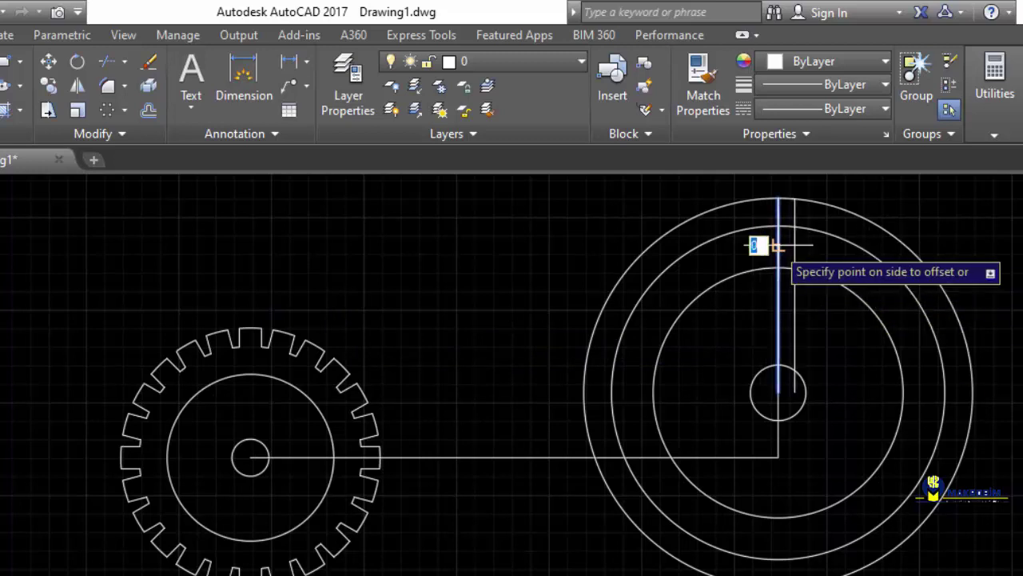
{"action": "left_click", "coordinate": [503, 301]}
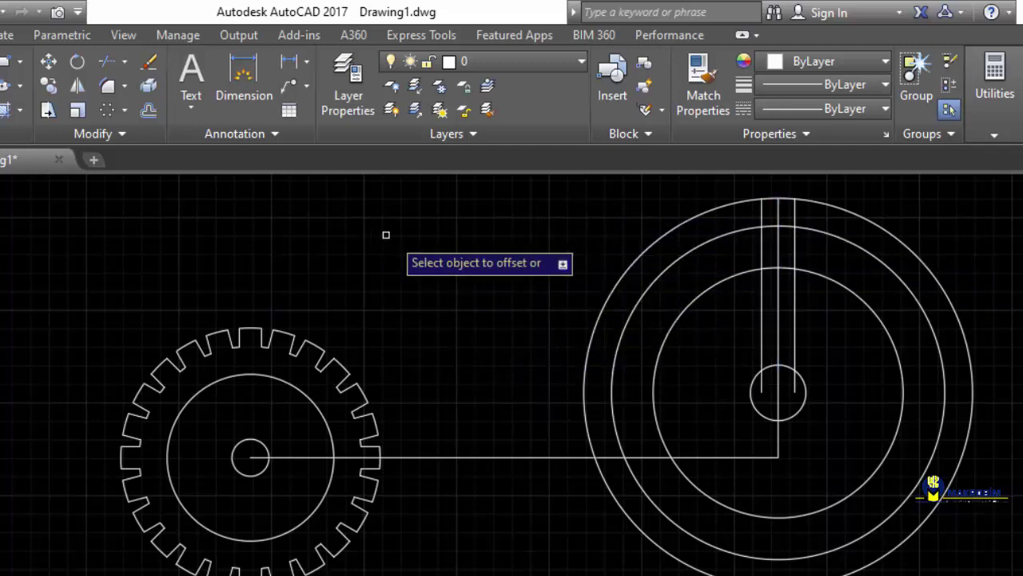
{"action": "left_click", "coordinate": [104, 62]}
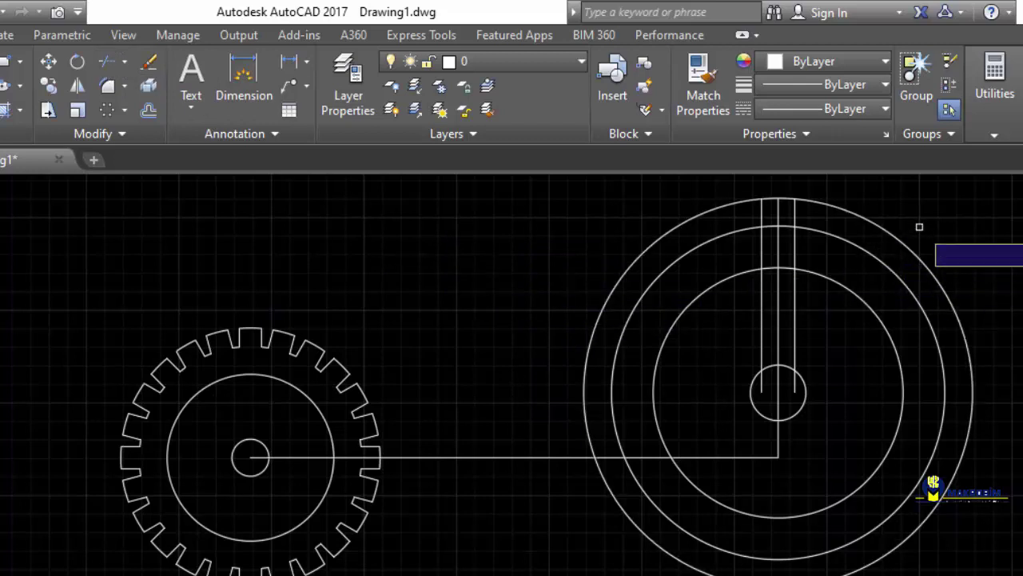
Trim the big wheel's outer circle and the slot line ends around the top tooth.
{"action": "left_click", "coordinate": [874, 218]}
{"action": "key", "text": "Return"}
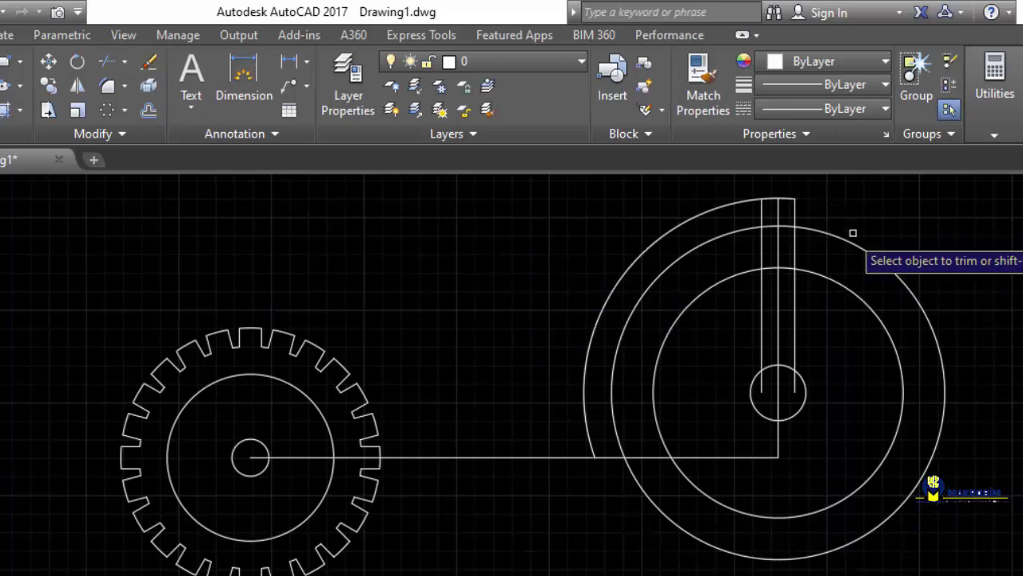
{"action": "left_click", "coordinate": [640, 257]}
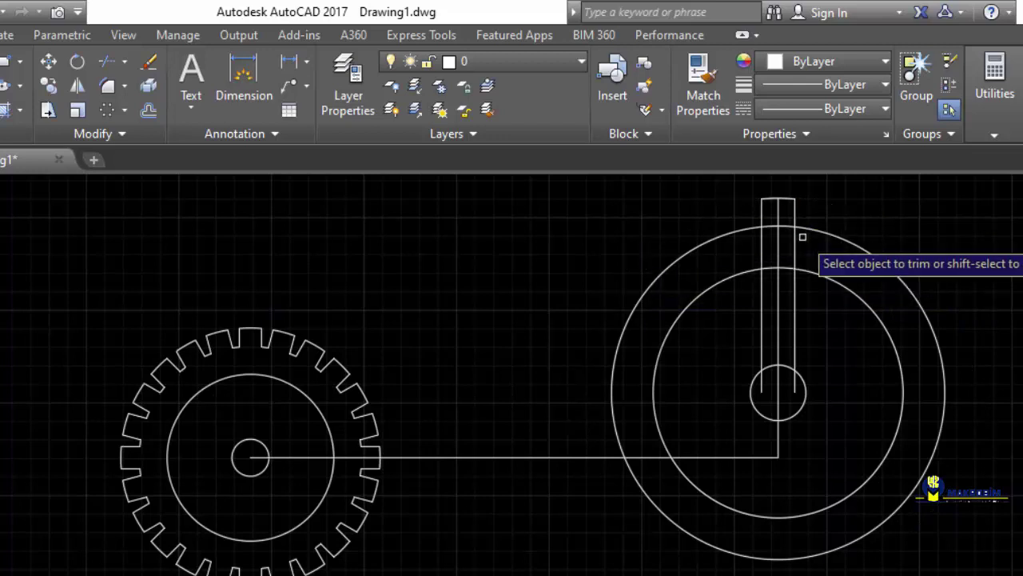
{"action": "scroll", "coordinate": [797, 228], "scroll_direction": "up", "scroll_amount": 8}
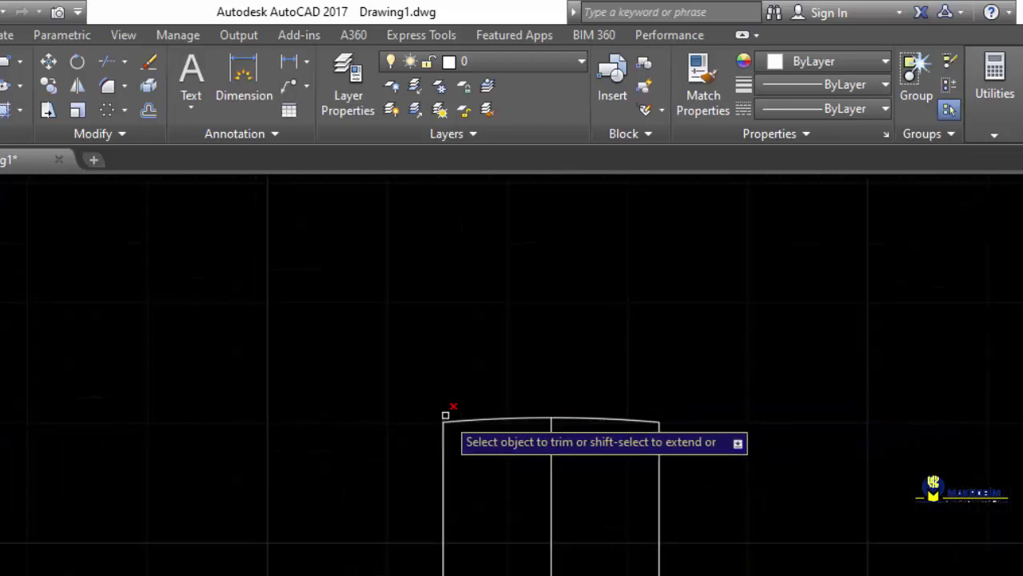
{"action": "scroll", "coordinate": [608, 329], "scroll_direction": "down", "scroll_amount": 4}
{"action": "middle_click_drag", "start_coordinate": [635, 390], "coordinate": [651, 237]}
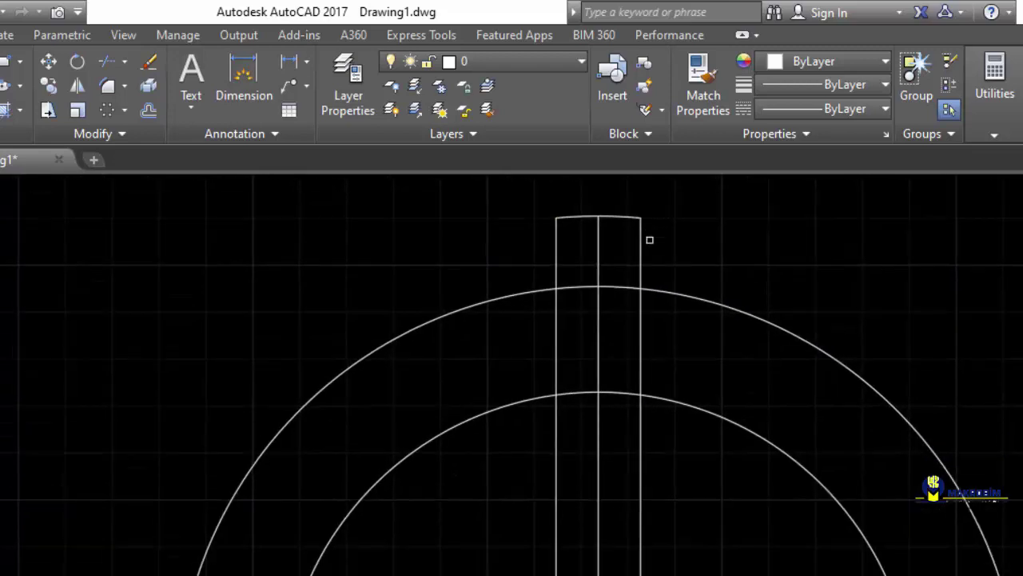
{"action": "left_click", "coordinate": [576, 264]}
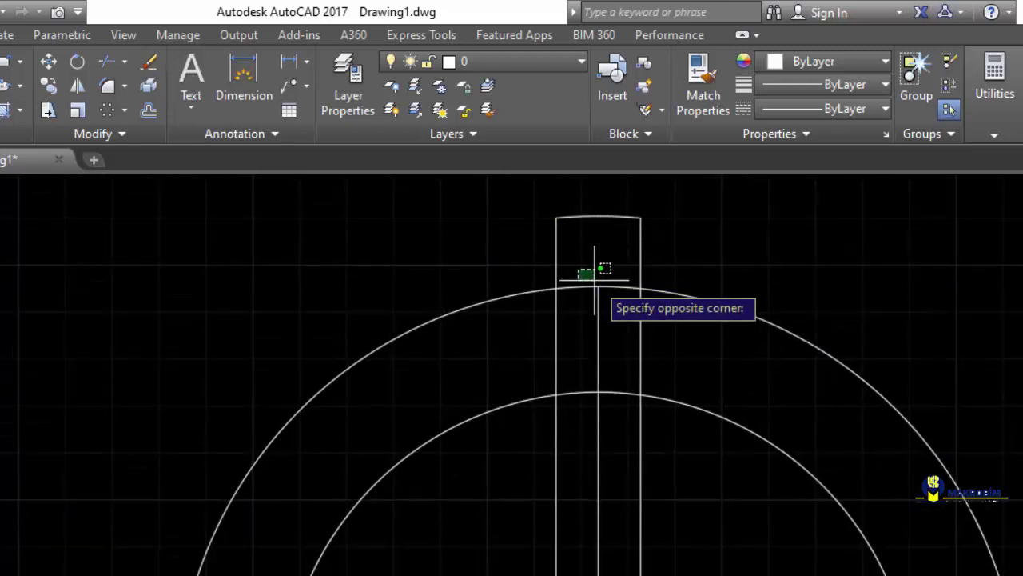
{"action": "left_click", "coordinate": [619, 320]}
{"action": "mouse_move", "coordinate": [707, 378]}
{"action": "middle_mouse_down"}
{"action": "mouse_move", "coordinate": [722, 290]}
{"action": "mouse_move", "coordinate": [738, 367]}
{"action": "middle_mouse_up"}
{"action": "left_click", "coordinate": [718, 330]}
{"action": "left_click", "coordinate": [561, 339]}
{"action": "scroll", "coordinate": [640, 327], "scroll_direction": "down", "scroll_amount": 4}
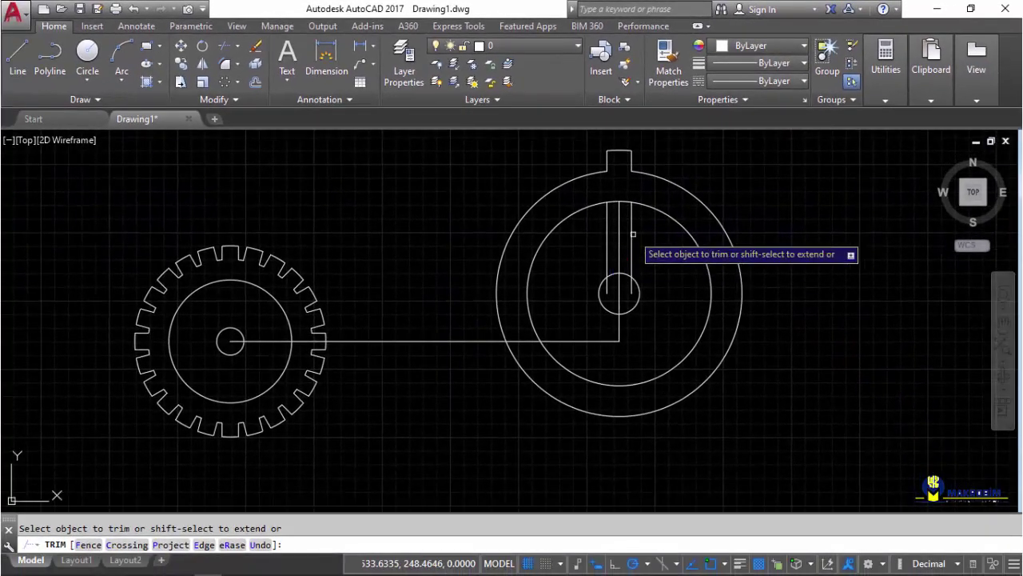
Erase the four leftover slot lines inside the wheel using trim's eRase option.
{"action": "left_click", "coordinate": [232, 545]}
{"action": "left_click", "coordinate": [654, 237]}
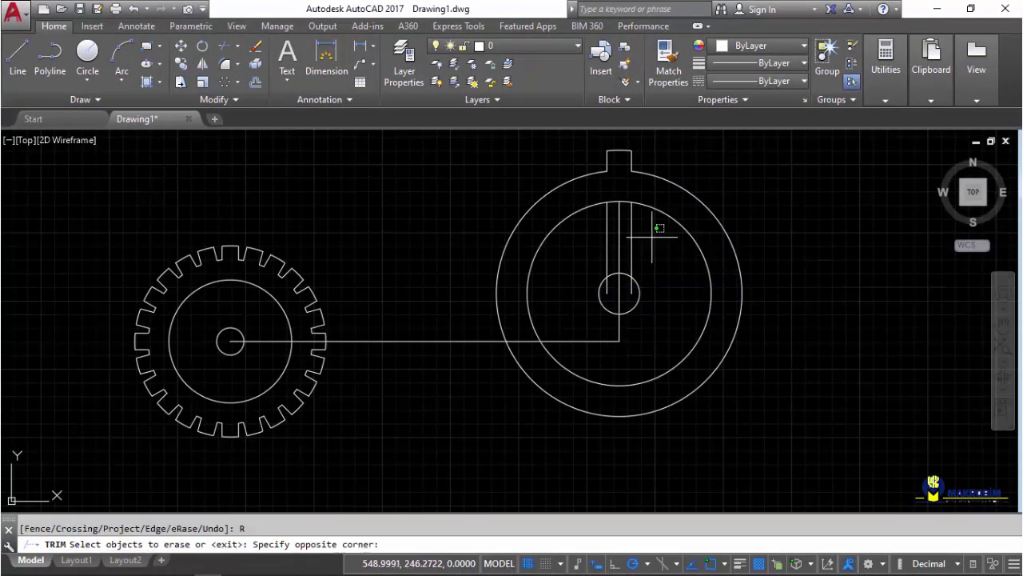
{"action": "left_click", "coordinate": [595, 250]}
{"action": "left_click", "coordinate": [631, 329]}
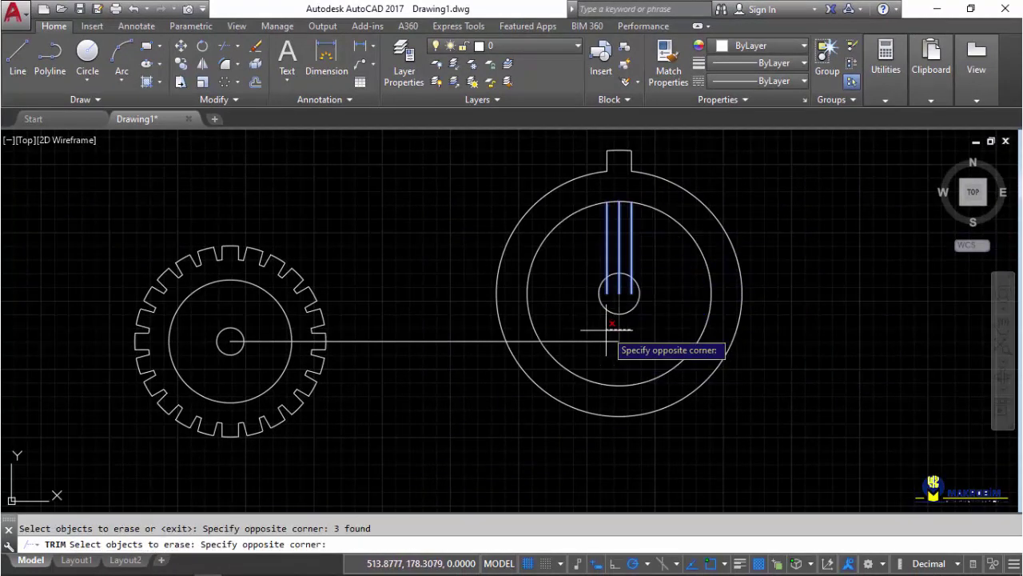
{"action": "left_click", "coordinate": [606, 335]}
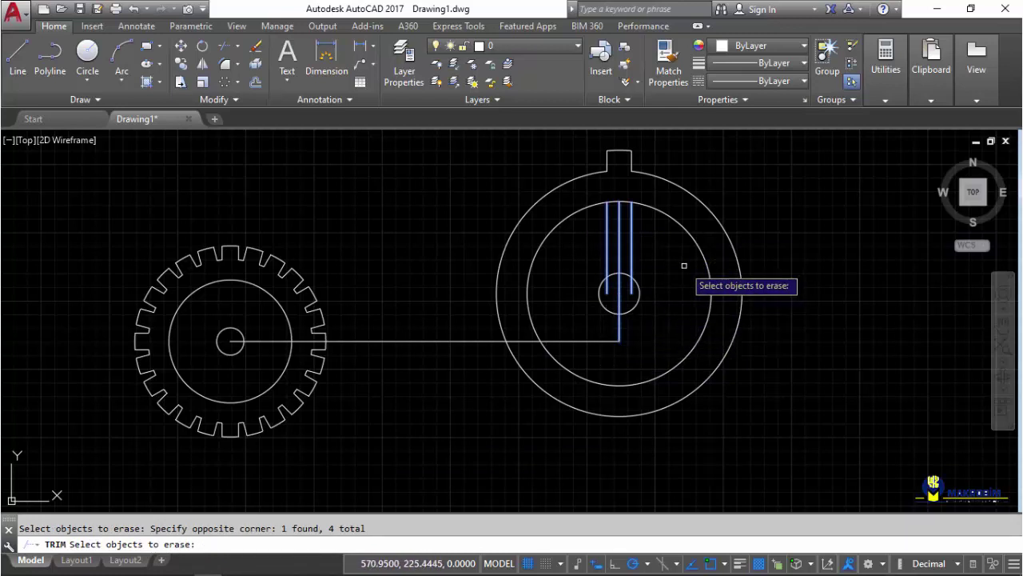
{"action": "key", "text": "Return"}
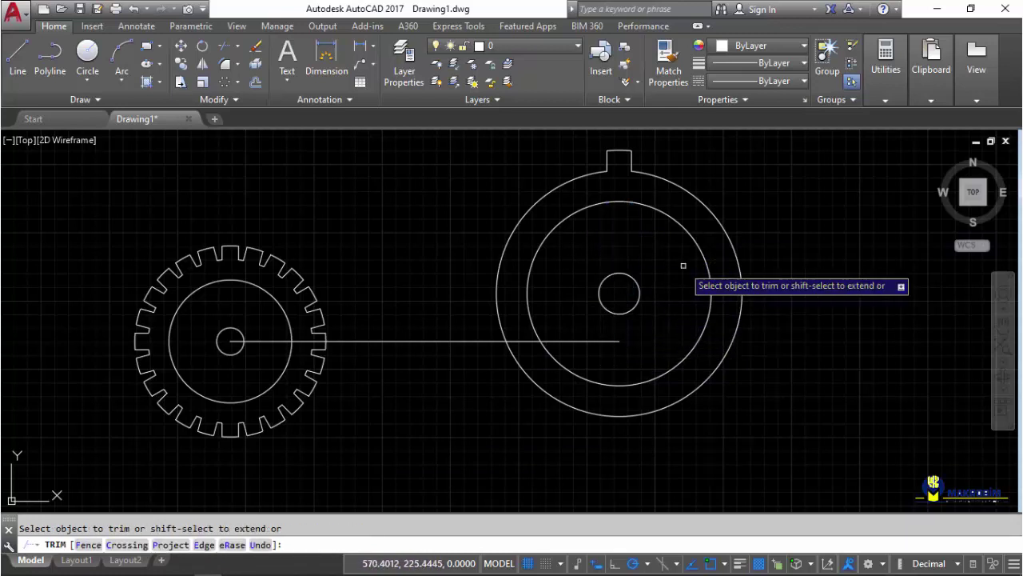
Polar-array the top tooth's three lines into 24 items around the big wheel's centre.
{"action": "left_click", "coordinate": [225, 82]}
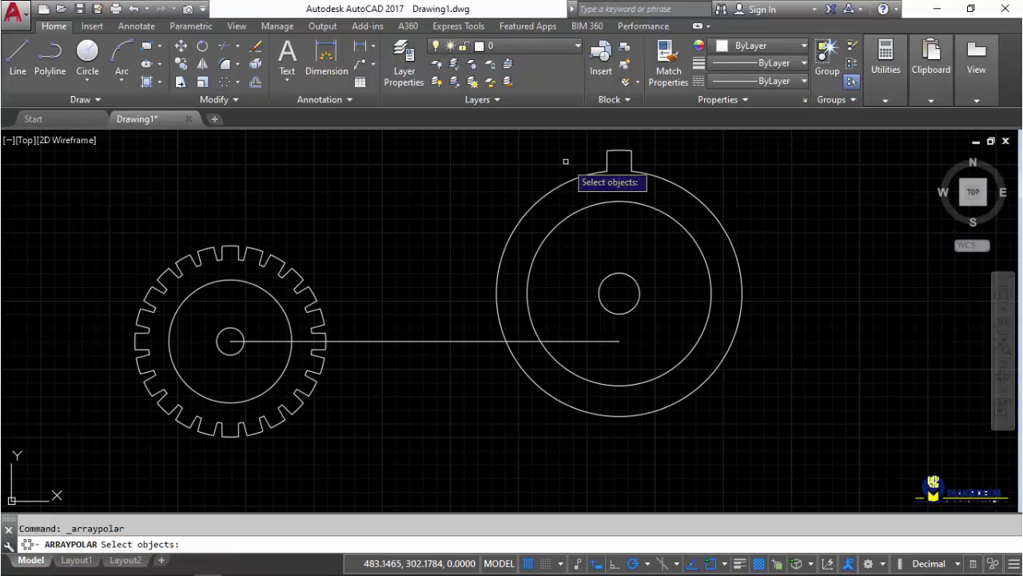
{"action": "left_click", "coordinate": [603, 149]}
{"action": "left_click", "coordinate": [670, 200]}
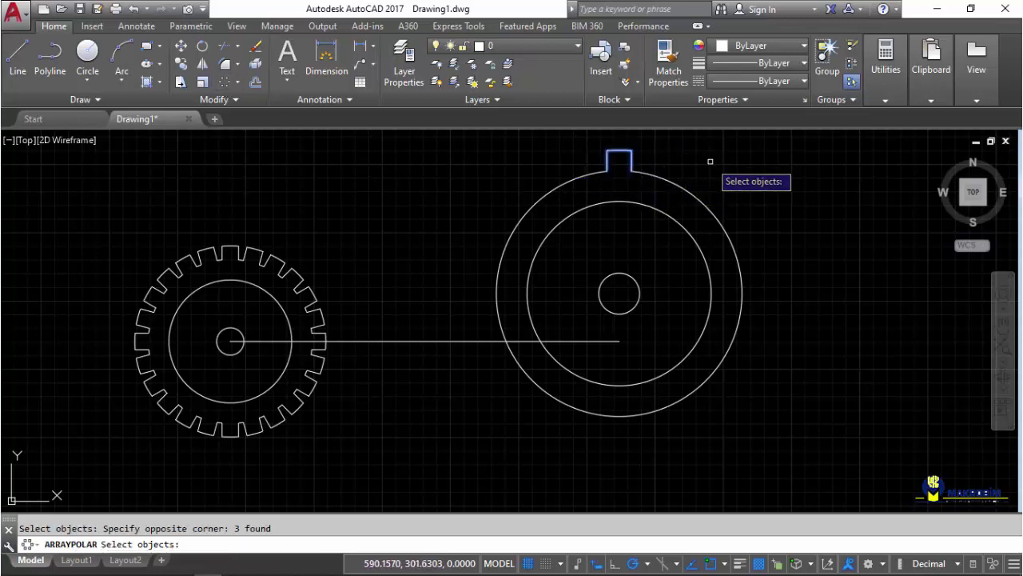
{"action": "key", "text": "Return"}
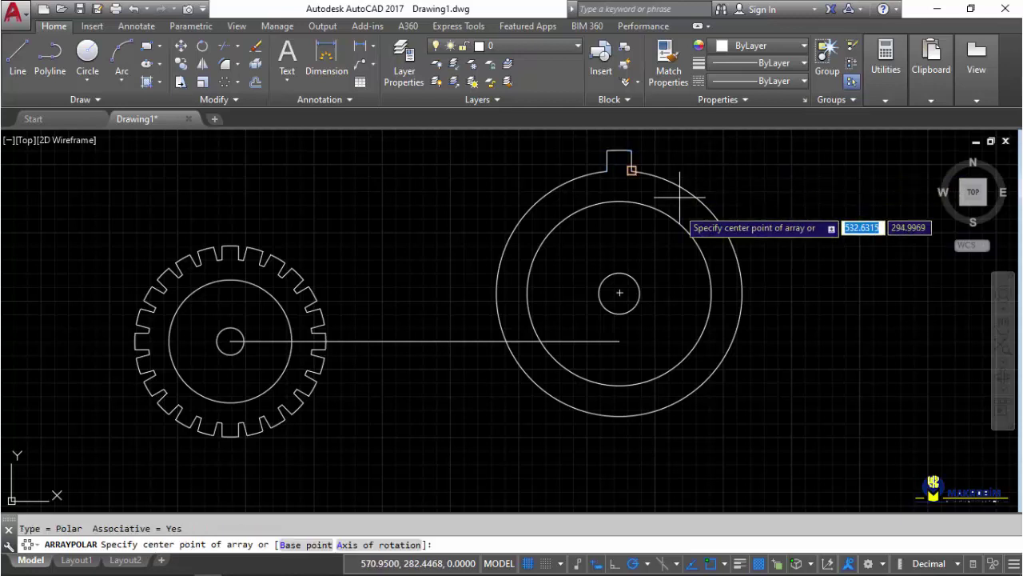
{"action": "left_click", "coordinate": [620, 293]}
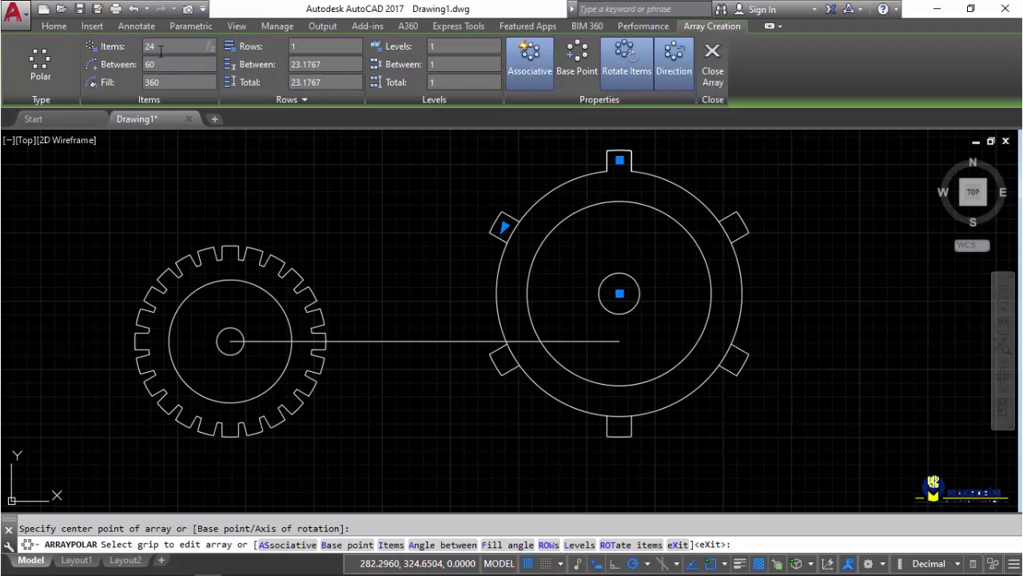
{"action": "left_click", "coordinate": [161, 51]}
{"action": "type", "text": "24"}
{"action": "key", "text": "Return"}
{"action": "key", "text": "Return"}
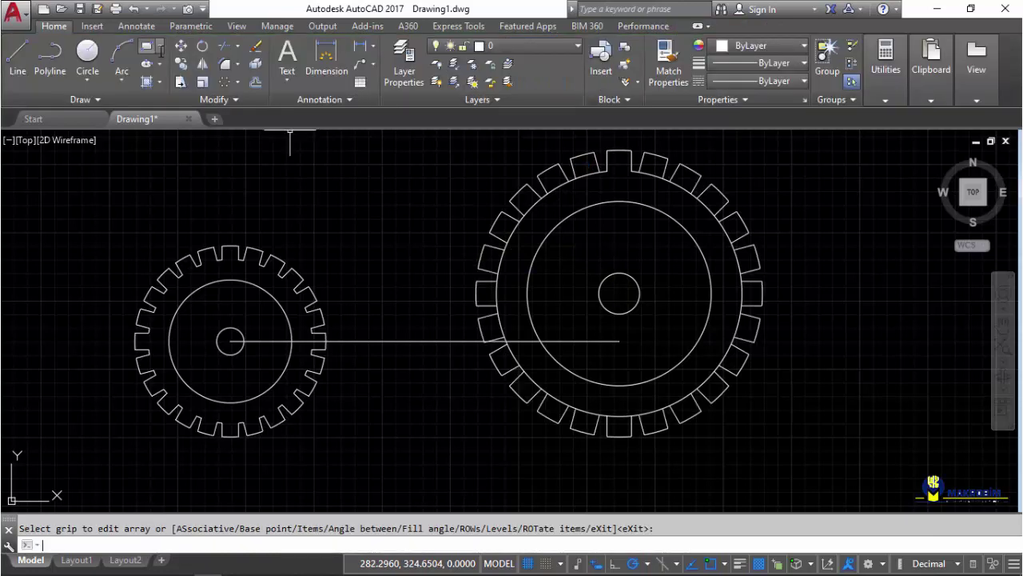
Trim the leftover rim arcs under the big gear's upper and lower teeth.
{"action": "left_click", "coordinate": [227, 53]}
{"action": "key", "text": "Return"}
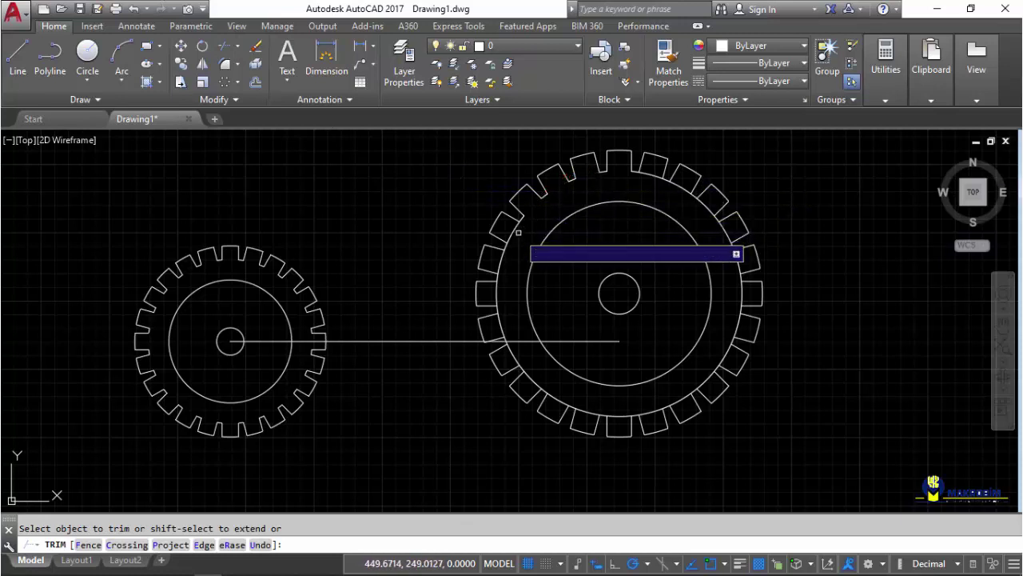
{"action": "left_click", "coordinate": [508, 266]}
{"action": "left_click", "coordinate": [497, 292]}
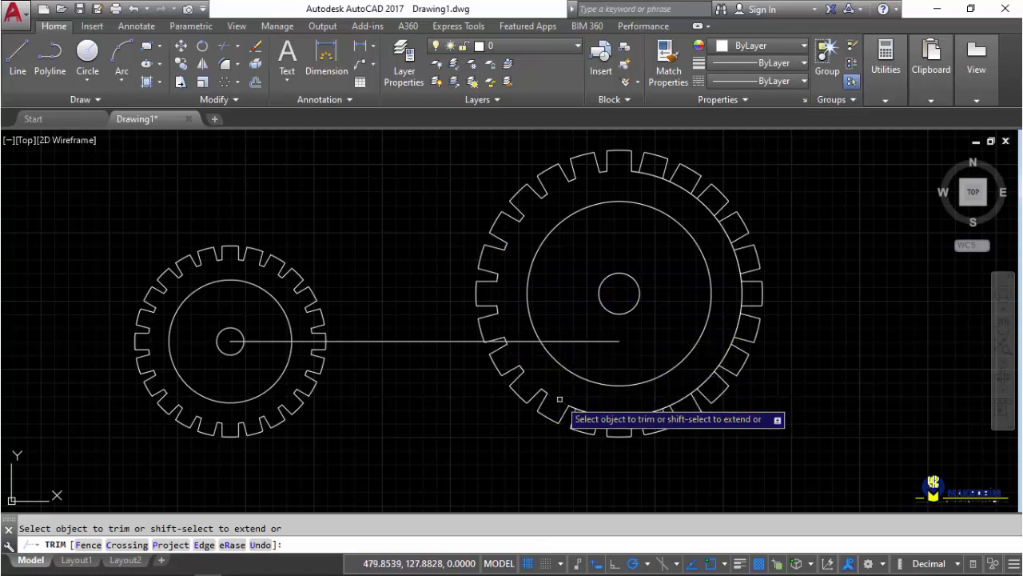
{"action": "left_click", "coordinate": [585, 410]}
{"action": "left_click", "coordinate": [613, 418]}
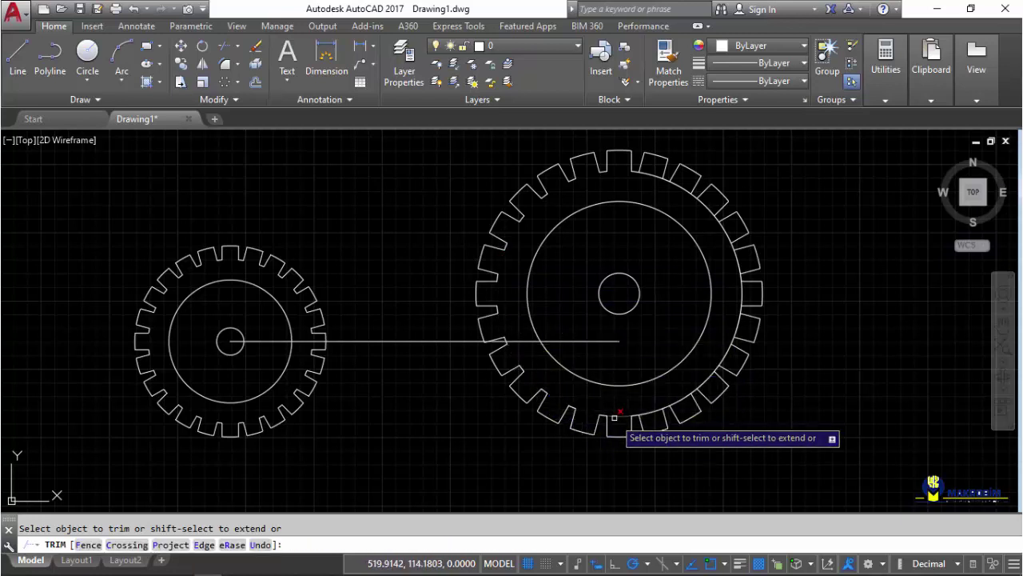
{"action": "left_click", "coordinate": [635, 409]}
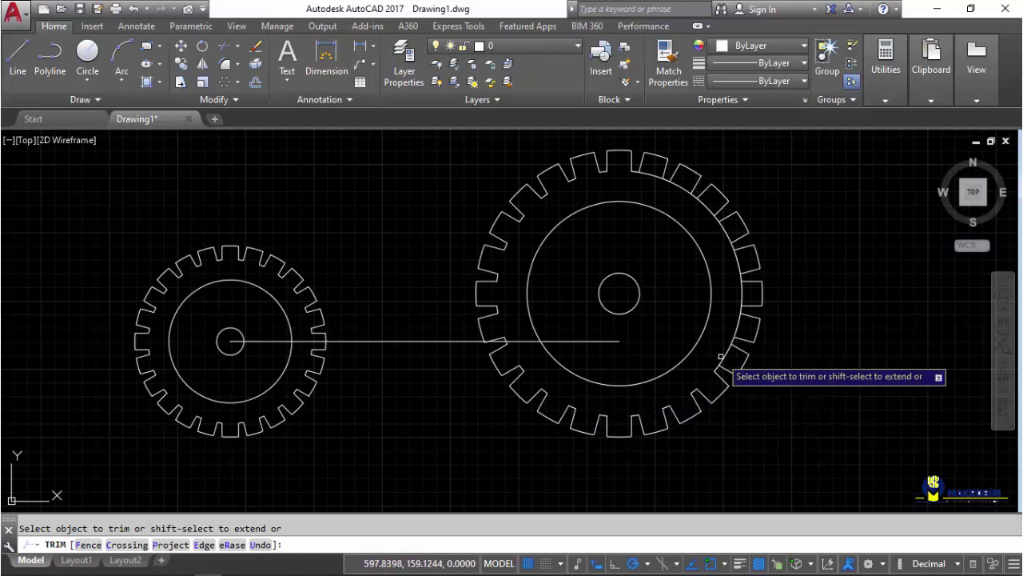
Trim the remaining rim pieces around the big gear's right and top teeth.
{"action": "left_click", "coordinate": [750, 296]}
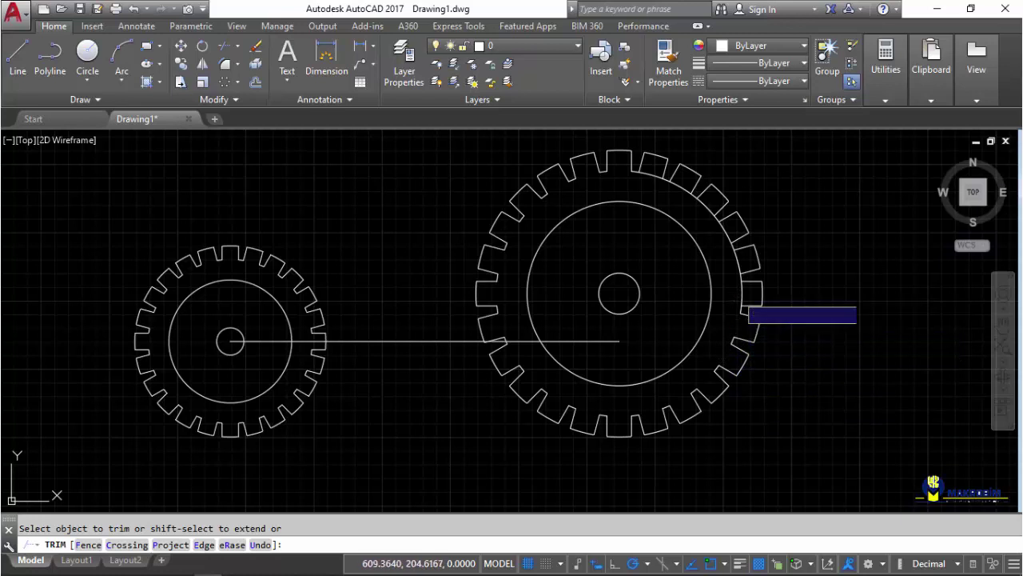
{"action": "left_click", "coordinate": [737, 273]}
{"action": "left_click", "coordinate": [758, 291]}
{"action": "left_click", "coordinate": [862, 279]}
{"action": "left_click", "coordinate": [720, 228]}
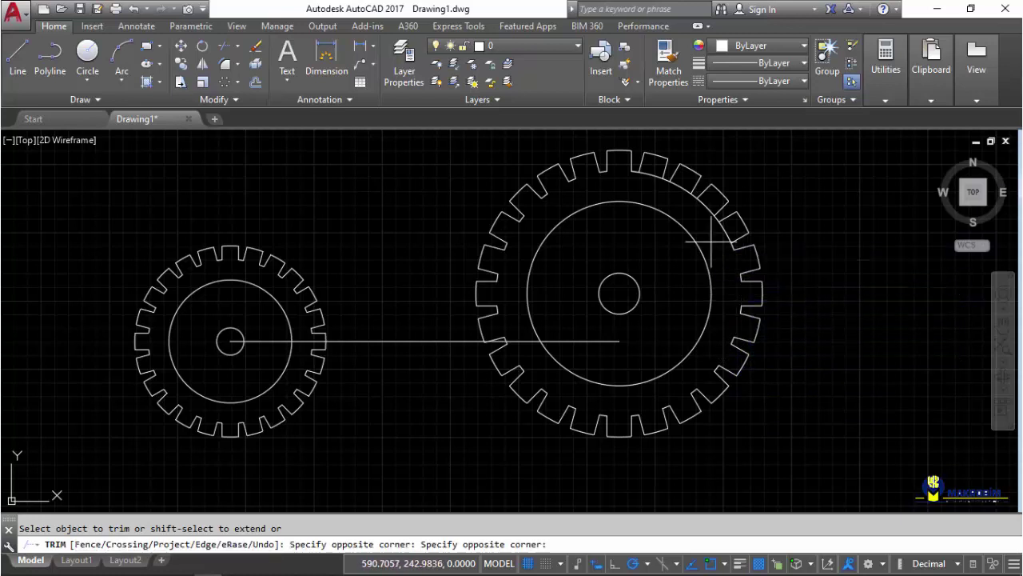
{"action": "left_click", "coordinate": [732, 235]}
{"action": "left_click", "coordinate": [702, 231]}
{"action": "left_click", "coordinate": [711, 200]}
{"action": "left_click", "coordinate": [674, 209]}
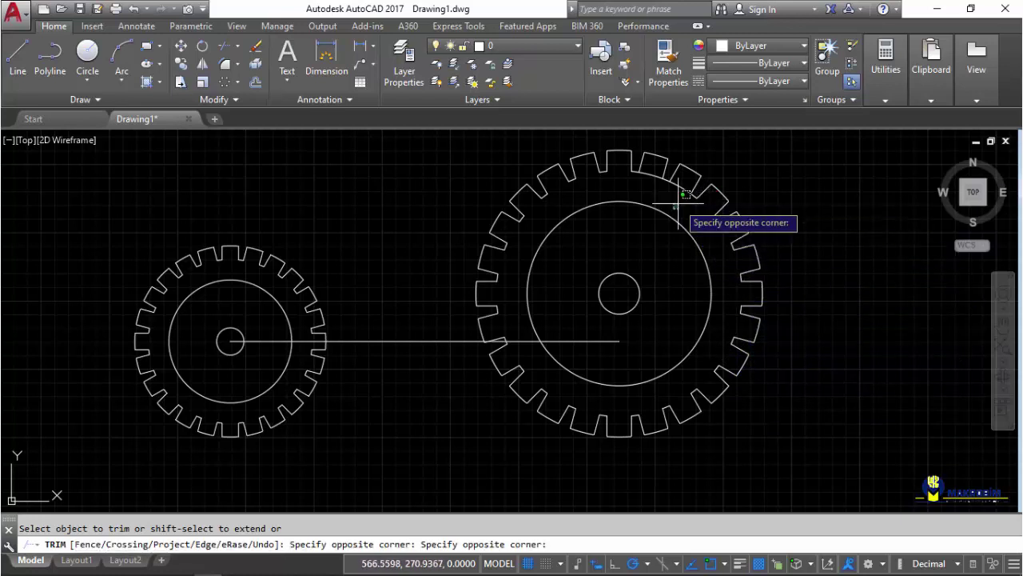
{"action": "left_click", "coordinate": [655, 186]}
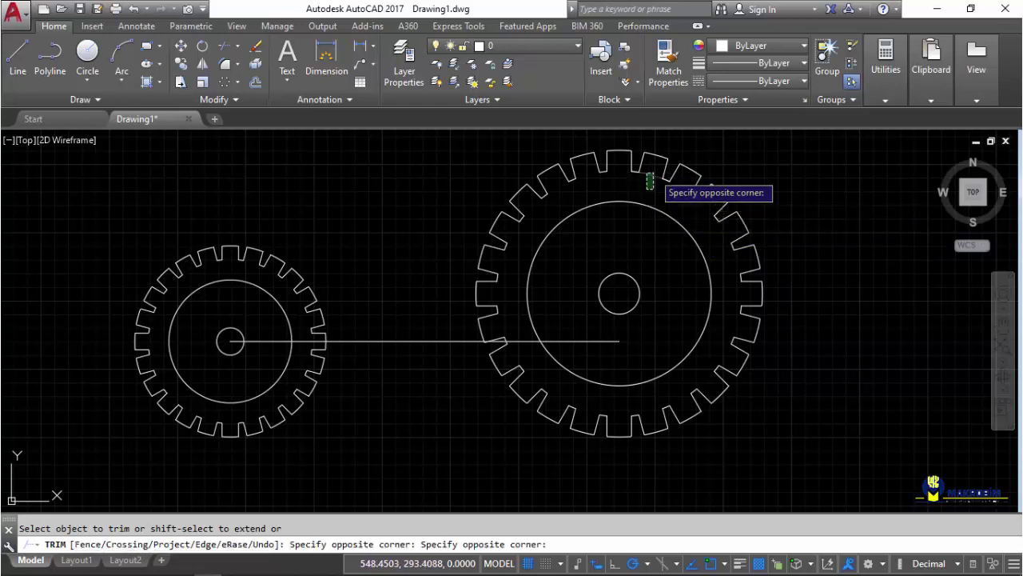
{"action": "left_click", "coordinate": [652, 185]}
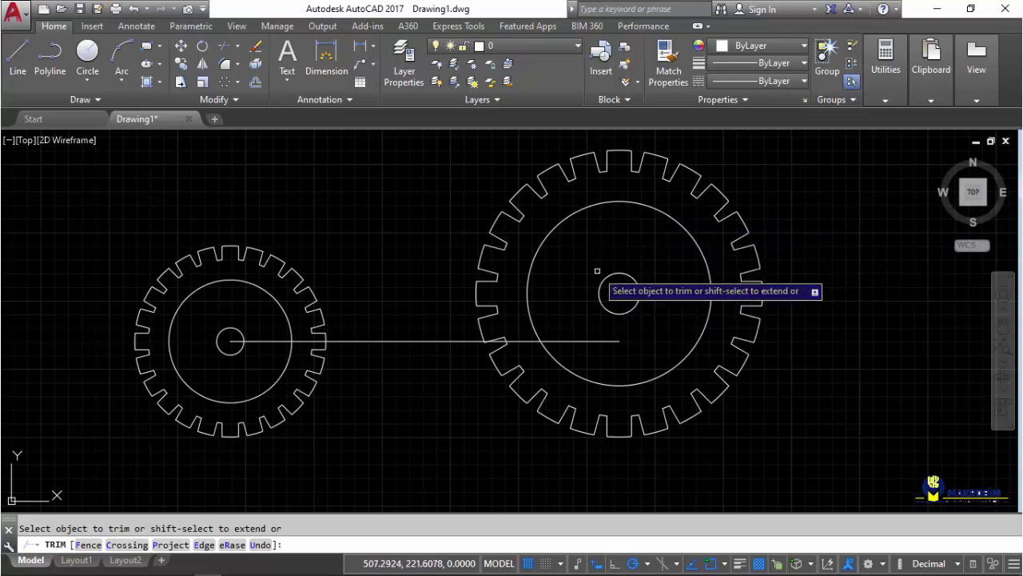
{"action": "middle_click_drag", "start_coordinate": [299, 219], "coordinate": [382, 247]}
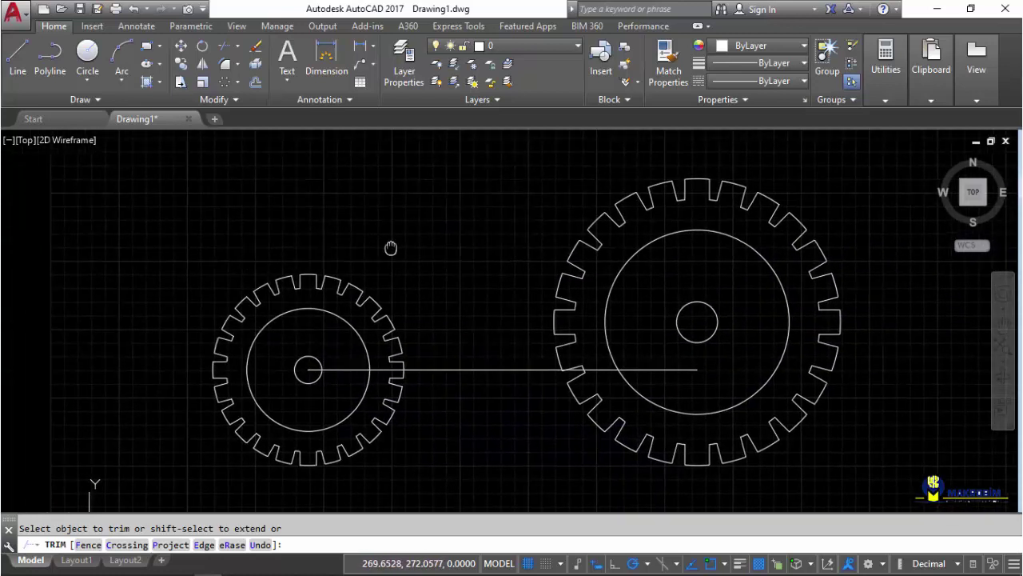
From the small gear's hub, draw line segments 66.14 up, 45 left, 63.86 up and 120 right.
{"action": "left_click", "coordinate": [17, 57]}
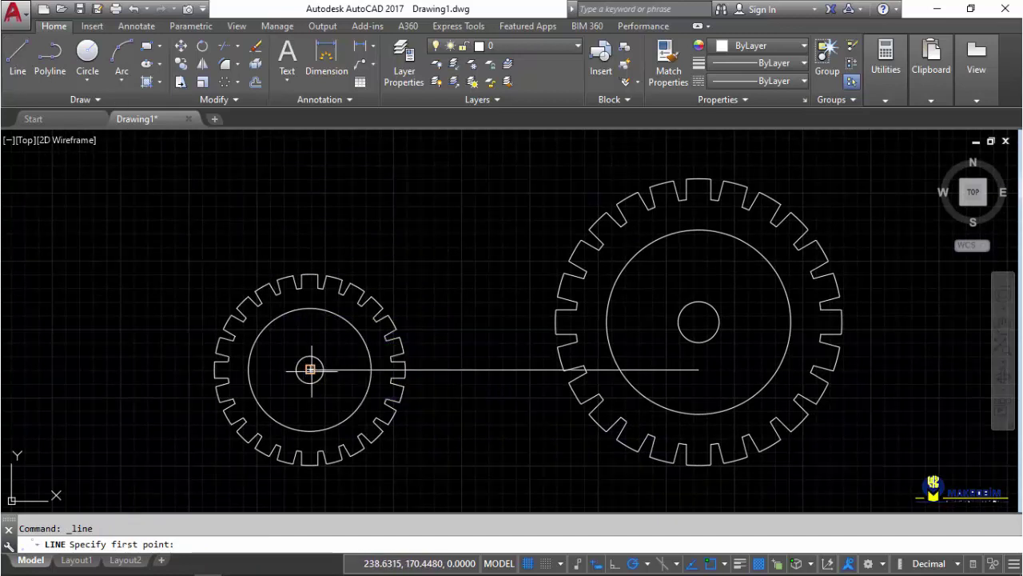
{"action": "left_click", "coordinate": [310, 369]}
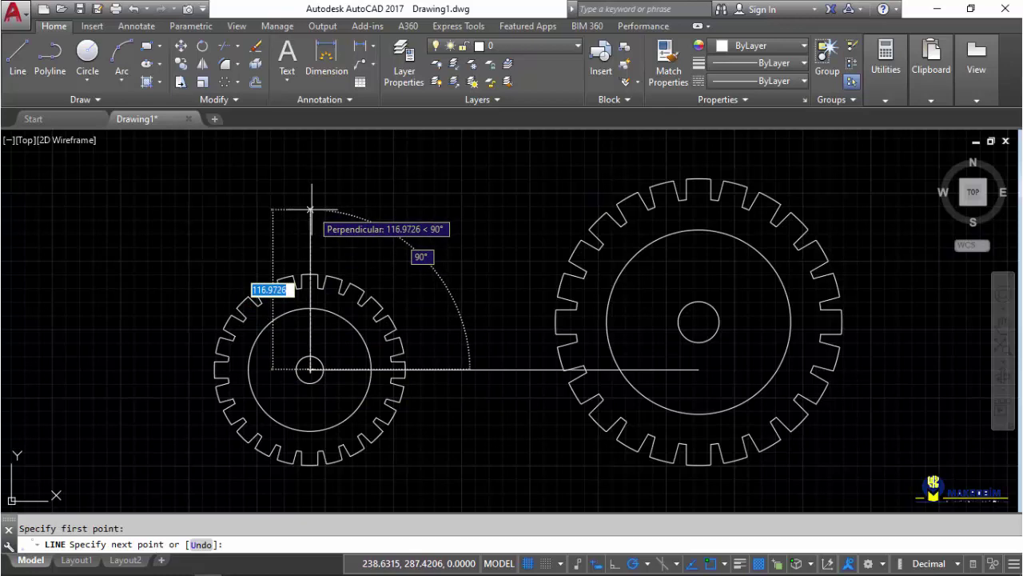
{"action": "type", "text": "66.14"}
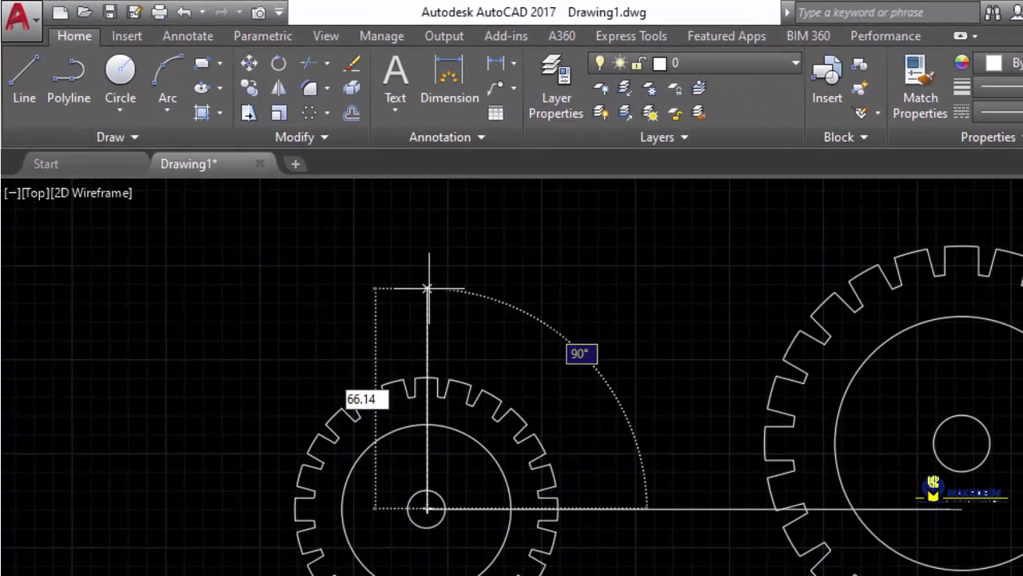
{"action": "key", "text": "Return"}
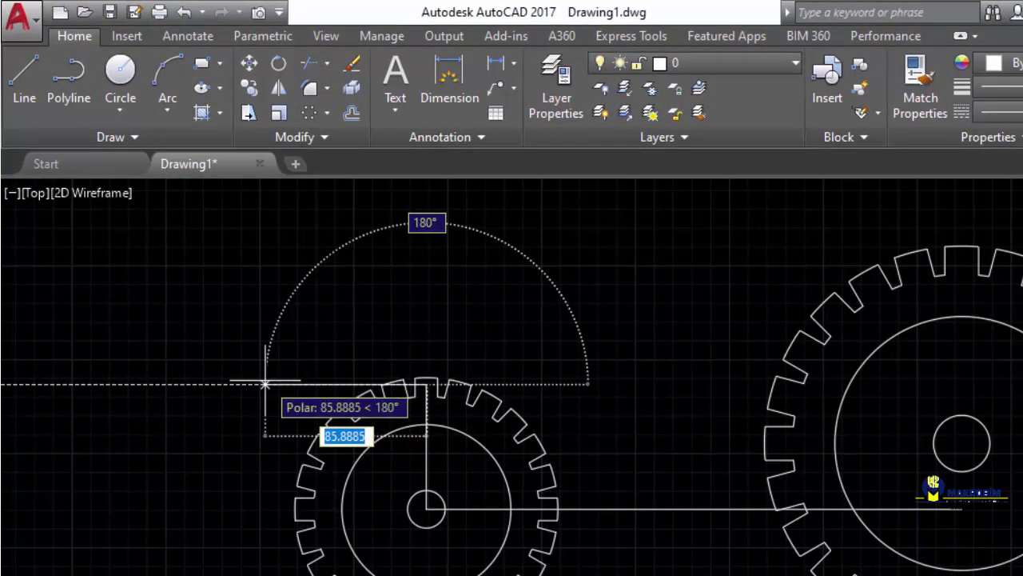
{"action": "type", "text": "45"}
{"action": "key", "text": "Return"}
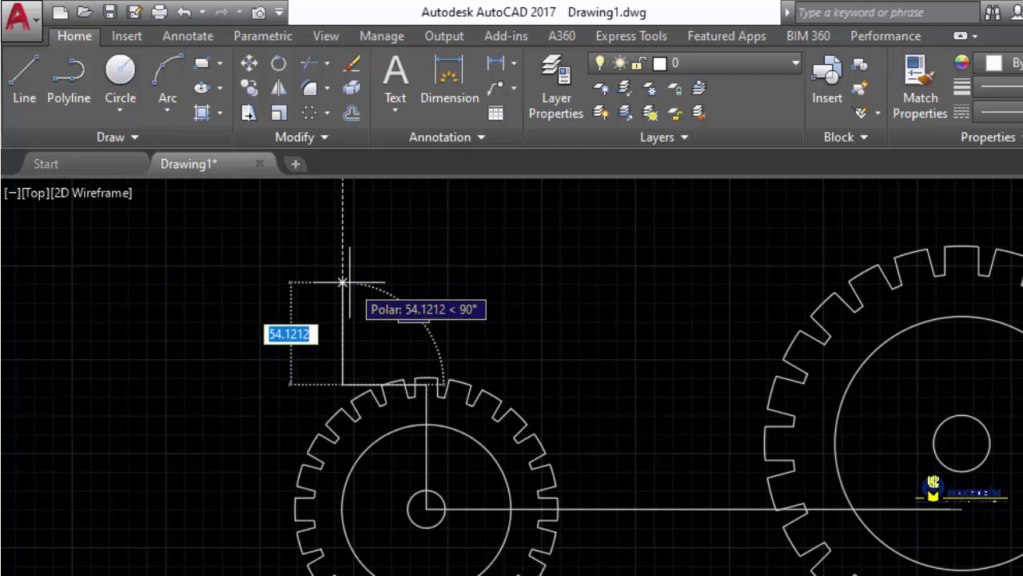
{"action": "type", "text": "63.86"}
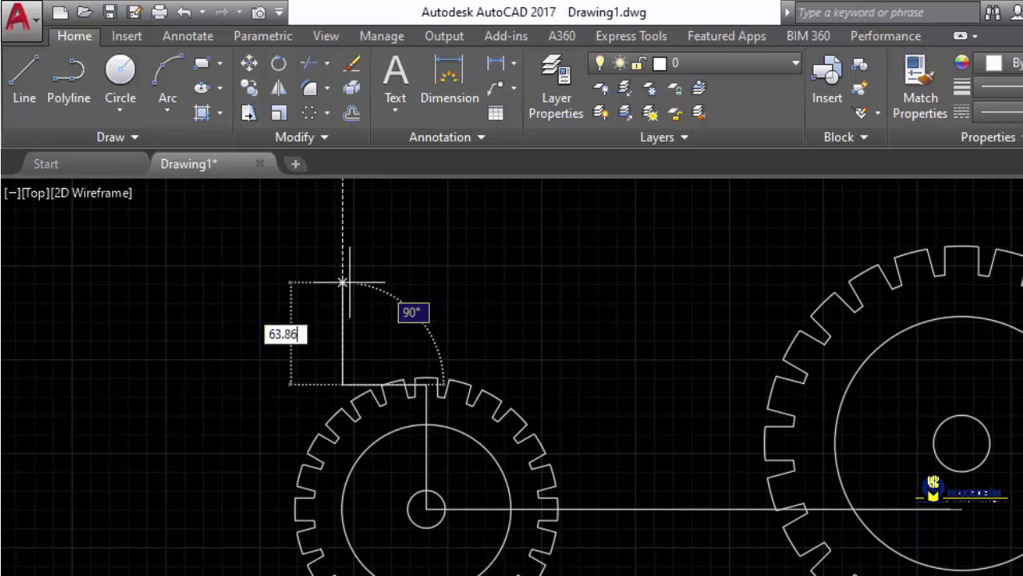
{"action": "key", "text": "Return"}
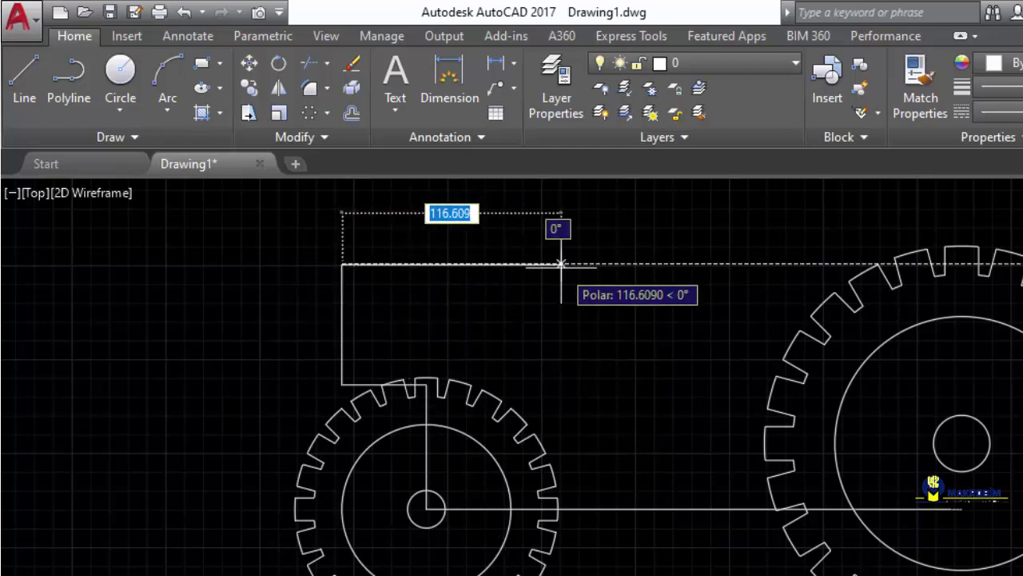
{"action": "type", "text": "120"}
{"action": "key", "text": "Return"}
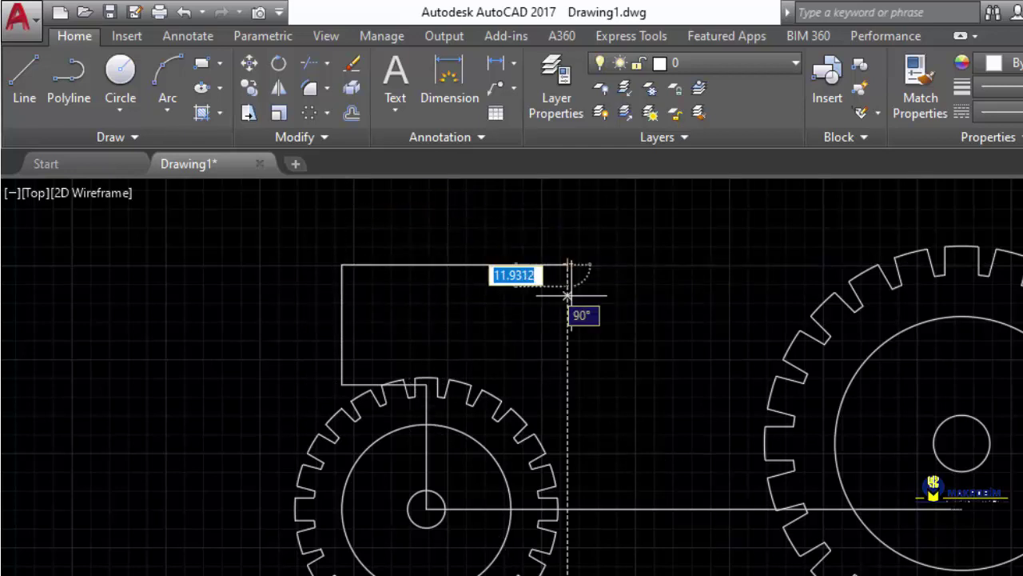
Continue the stepped outline with segments 25 up, 50 right and 60 up.
{"action": "middle_click_drag", "start_coordinate": [568, 295], "coordinate": [524, 415]}
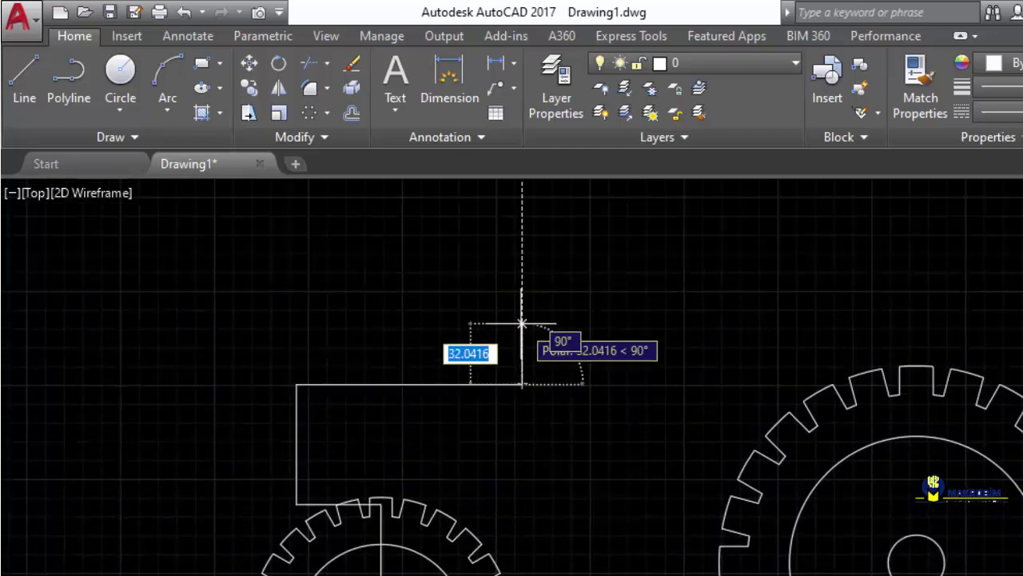
{"action": "type", "text": "25"}
{"action": "key", "text": "Return"}
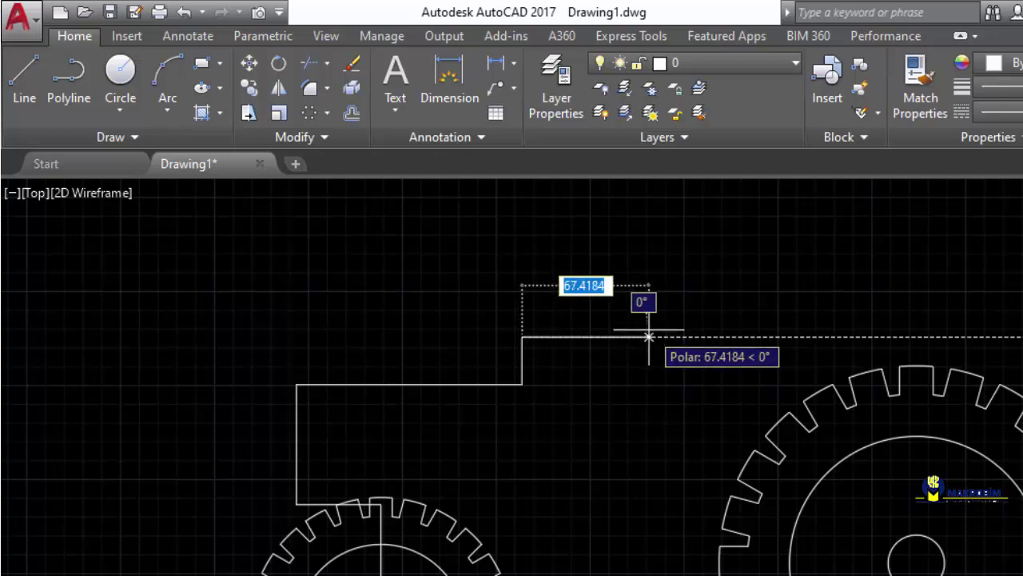
{"action": "type", "text": "50"}
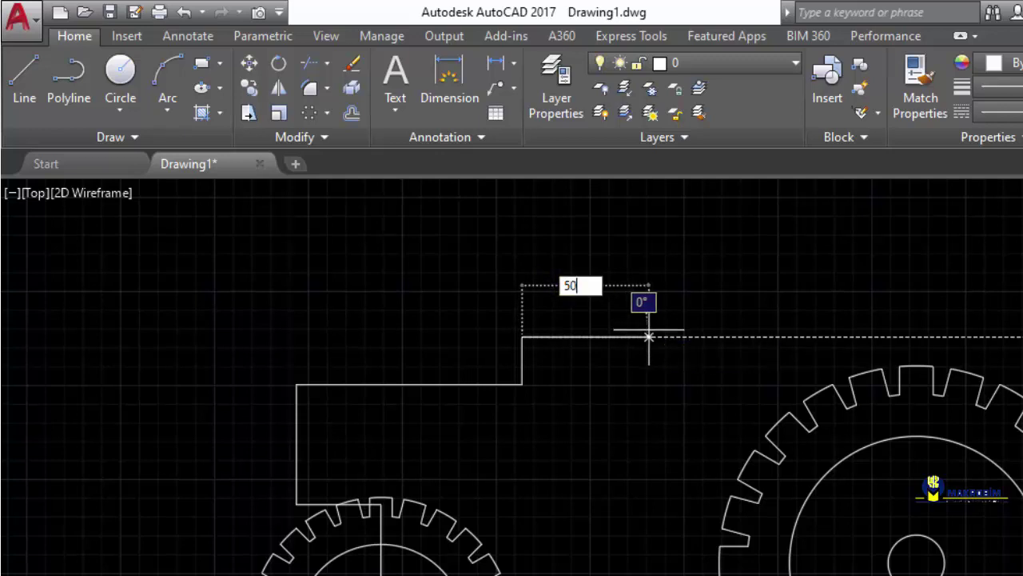
{"action": "key", "text": "Return"}
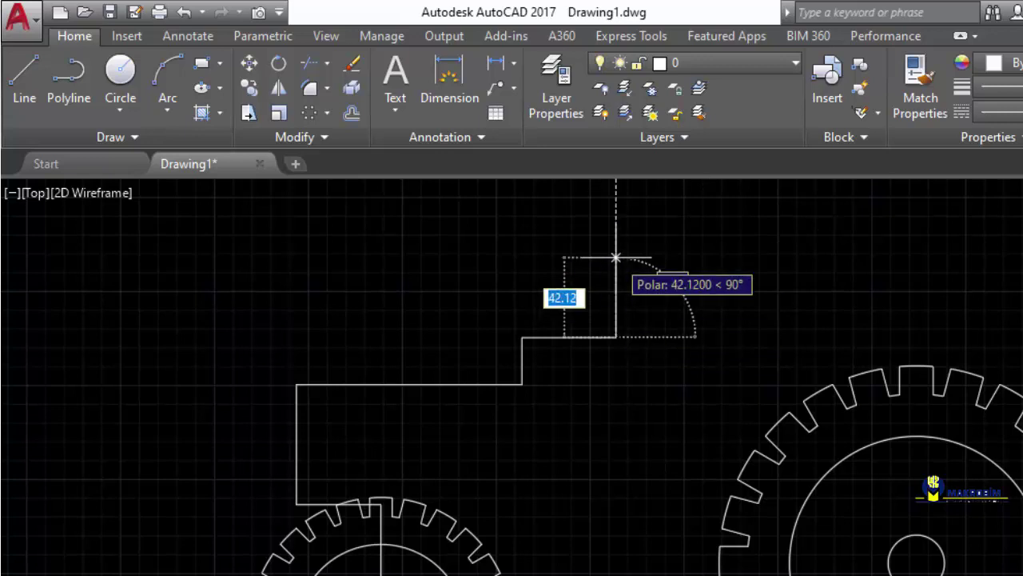
{"action": "type", "text": "60"}
{"action": "key", "text": "Return"}
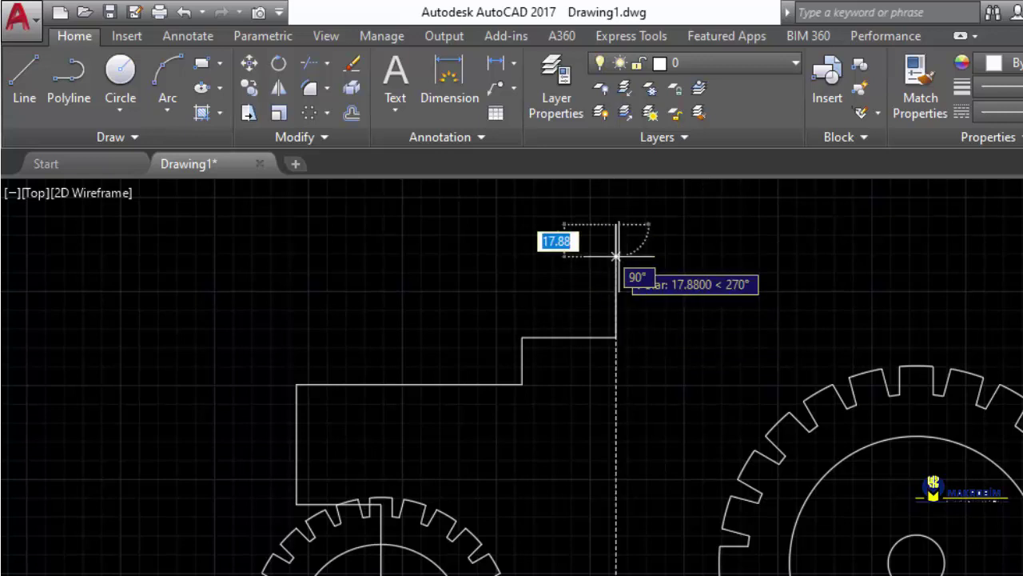
{"action": "middle_click_drag", "start_coordinate": [630, 266], "coordinate": [556, 478]}
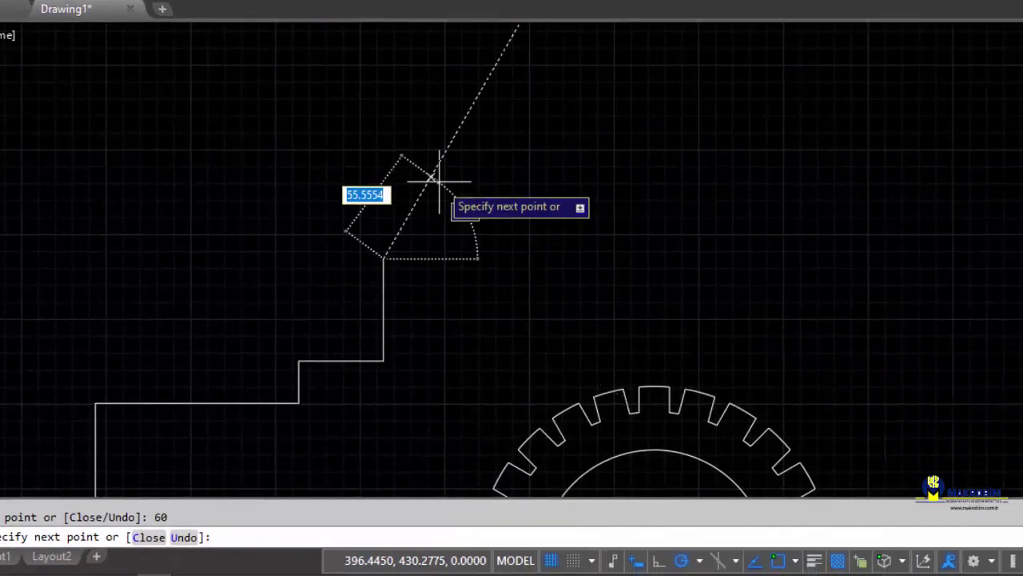
With 30° polar tracking, add a 100-unit cab front at 60°, a 200-unit roof and a 155-unit drop.
{"action": "left_click", "coordinate": [701, 561]}
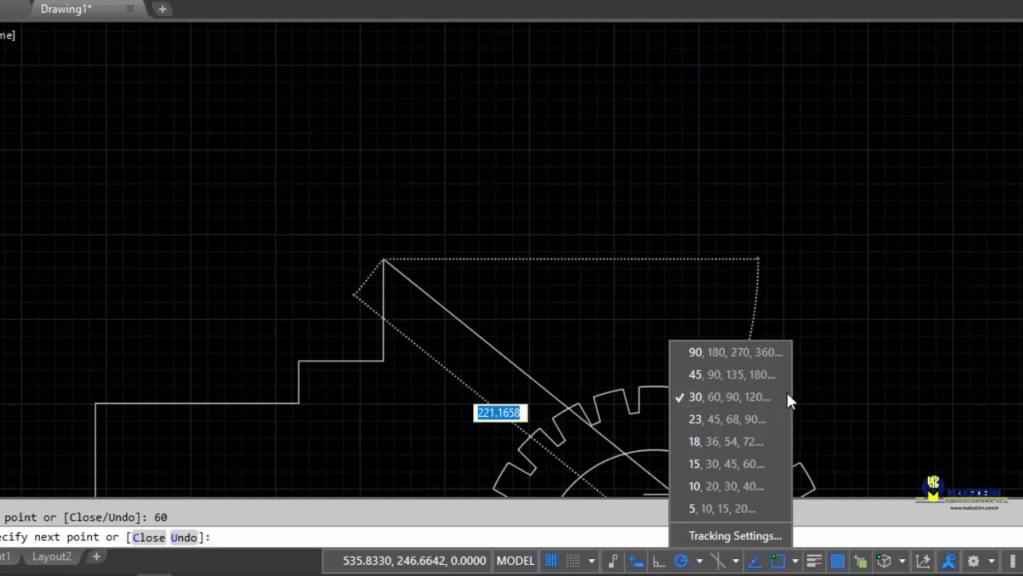
{"action": "left_click", "coordinate": [717, 398]}
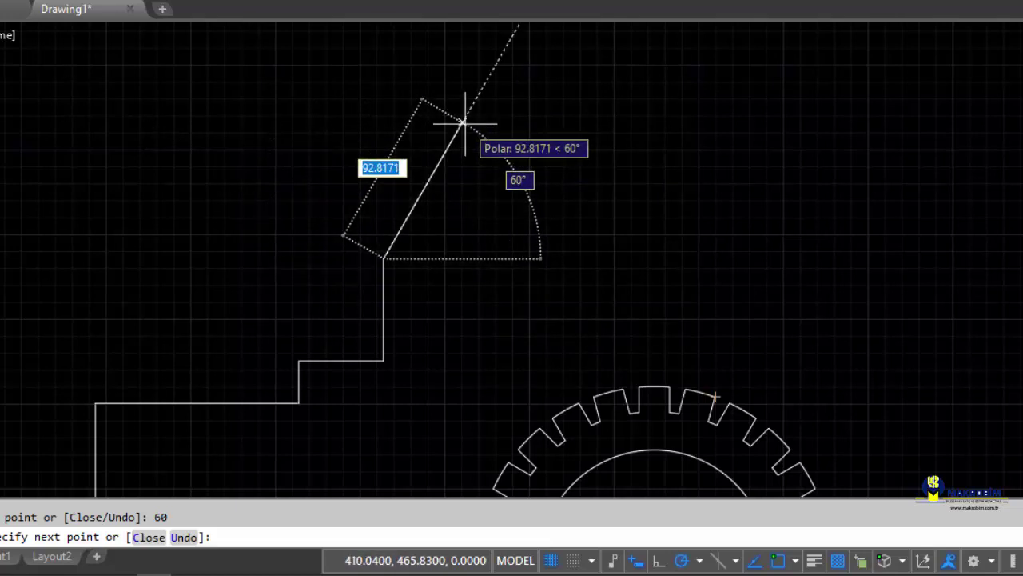
{"action": "type", "text": "1"}
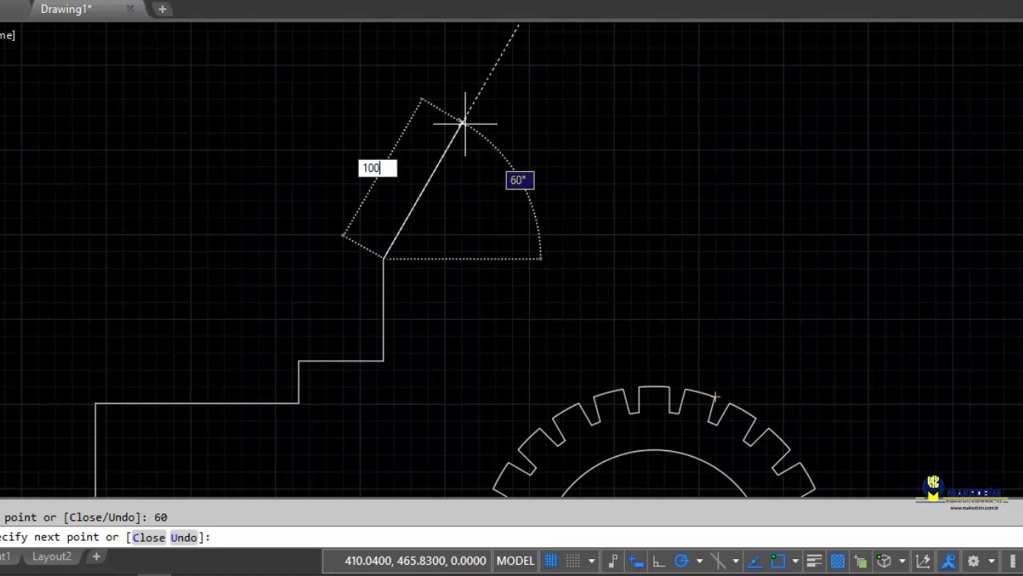
{"action": "type", "text": "00"}
{"action": "key", "text": "Return"}
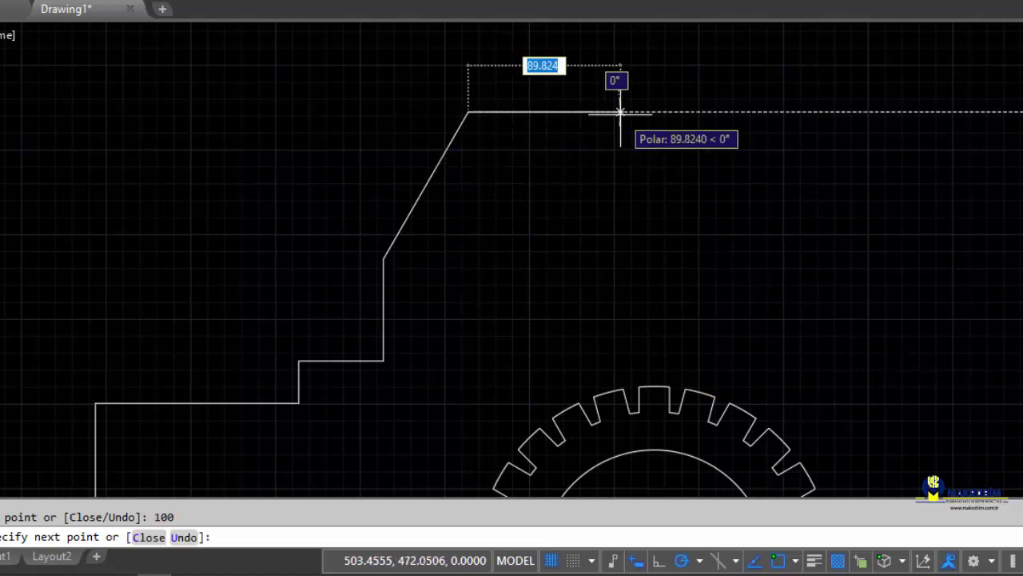
{"action": "type", "text": "200"}
{"action": "key", "text": "Return"}
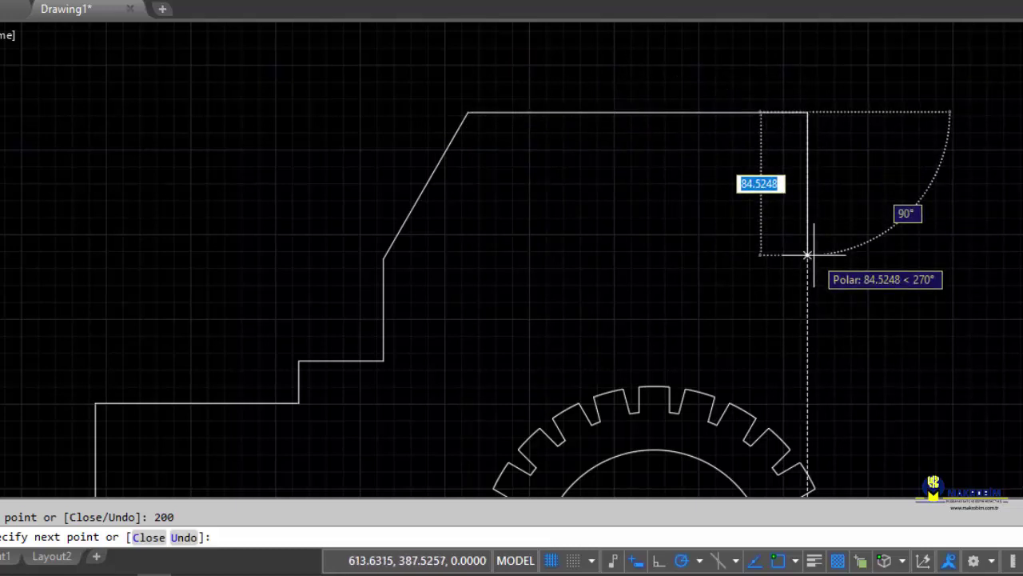
{"action": "type", "text": "155"}
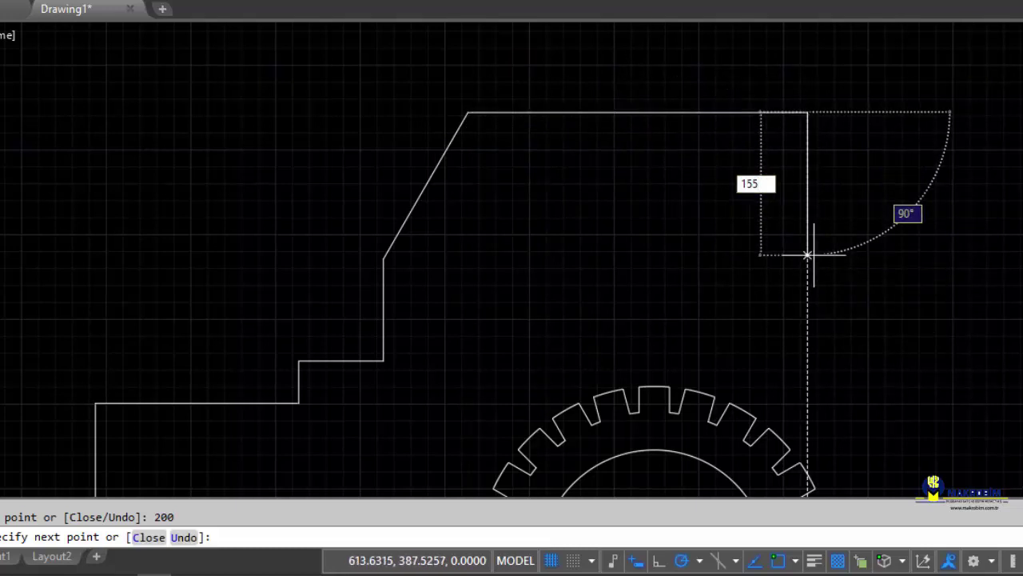
{"action": "key", "text": "Return"}
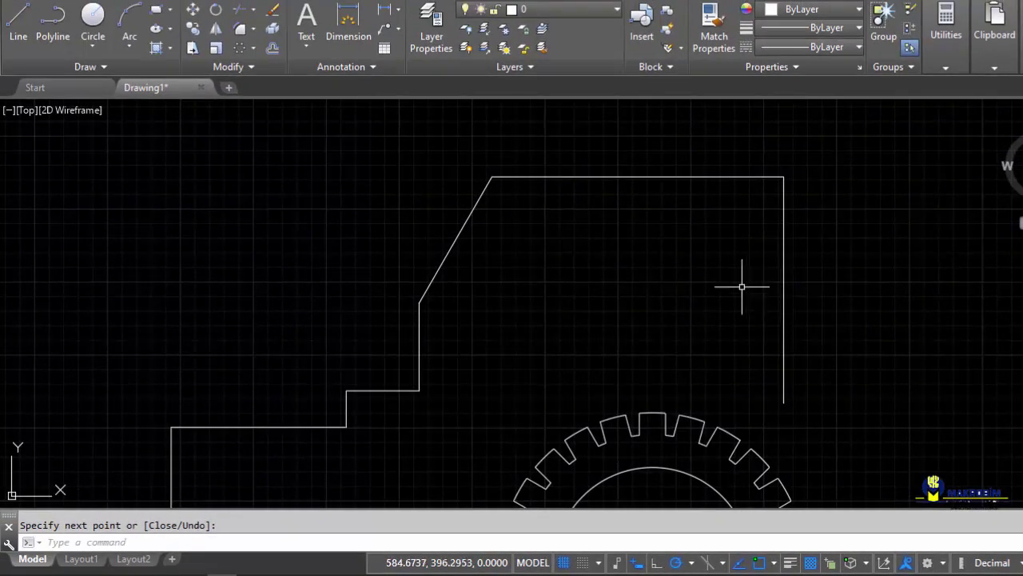
Offset the slanted cab front, roof and right vertical line 10 units outward.
{"action": "left_click", "coordinate": [272, 47]}
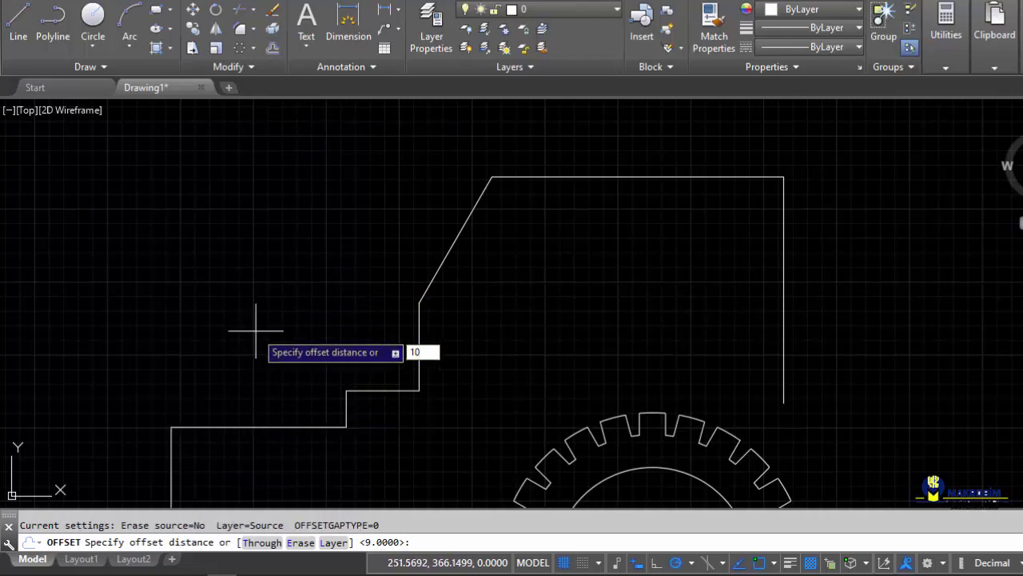
{"action": "key", "text": "Return"}
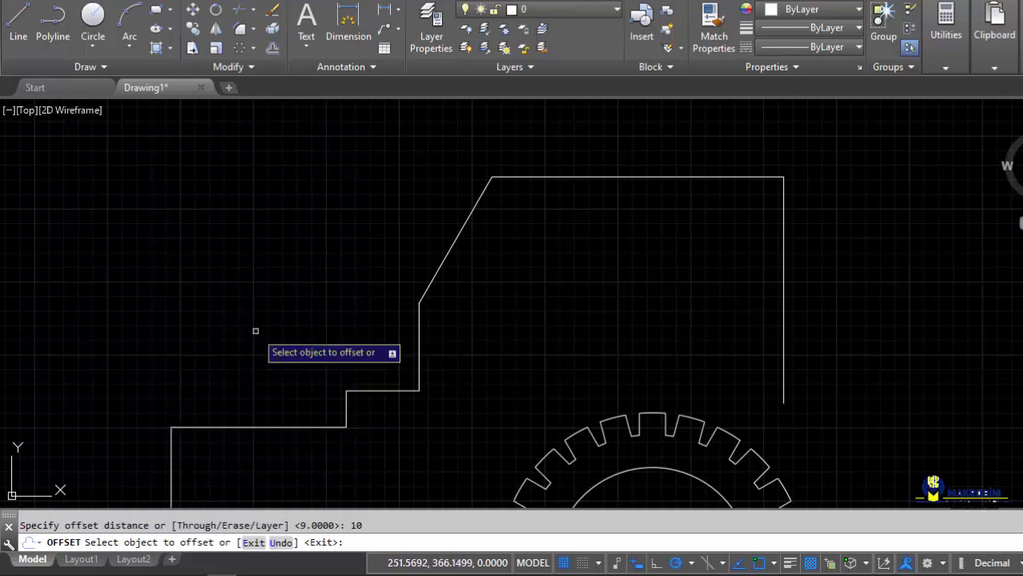
{"action": "left_click", "coordinate": [460, 238]}
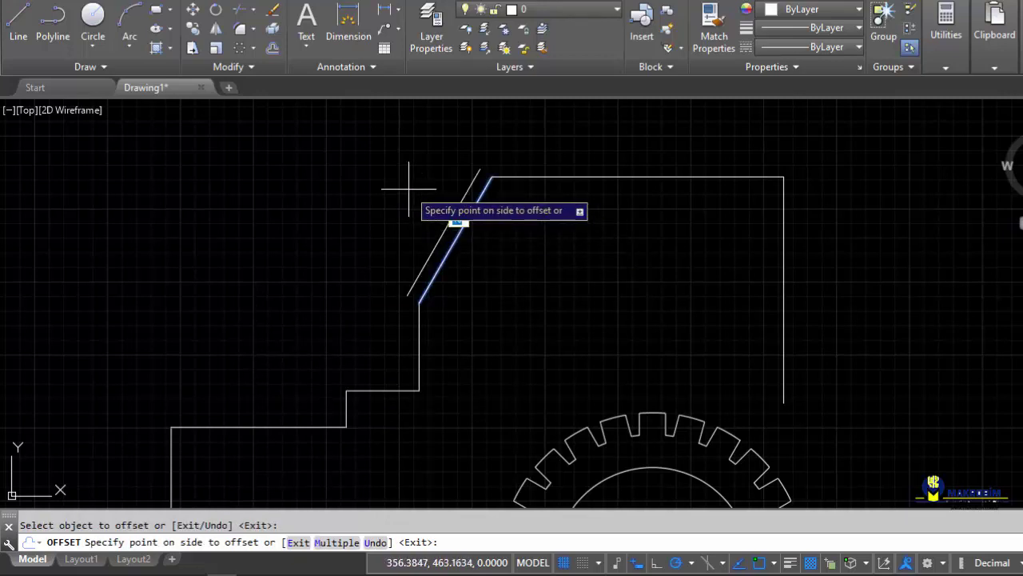
{"action": "left_click", "coordinate": [409, 190]}
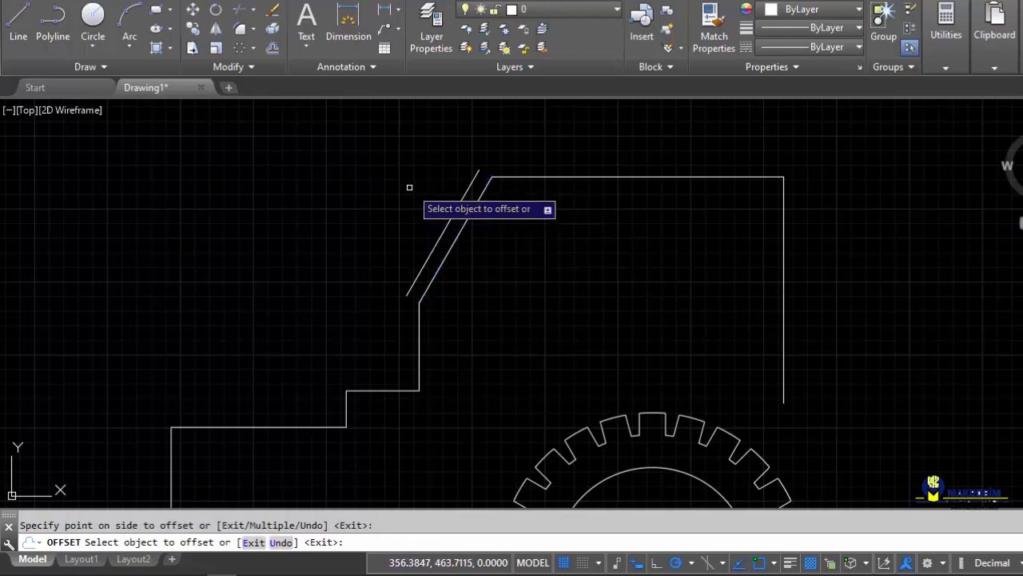
{"action": "left_click", "coordinate": [548, 176]}
{"action": "left_click", "coordinate": [549, 156]}
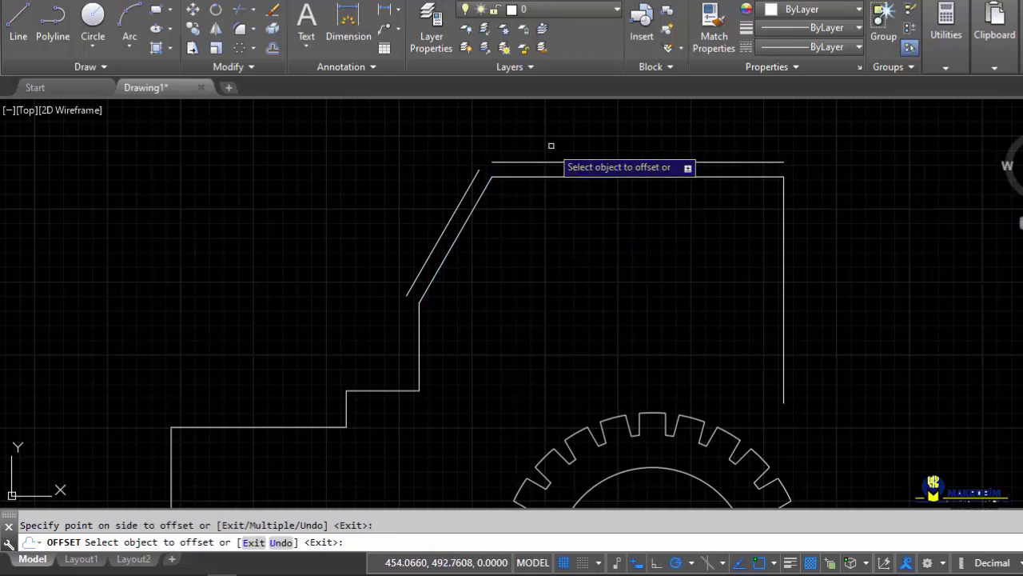
{"action": "left_click", "coordinate": [786, 236]}
{"action": "left_click", "coordinate": [811, 245]}
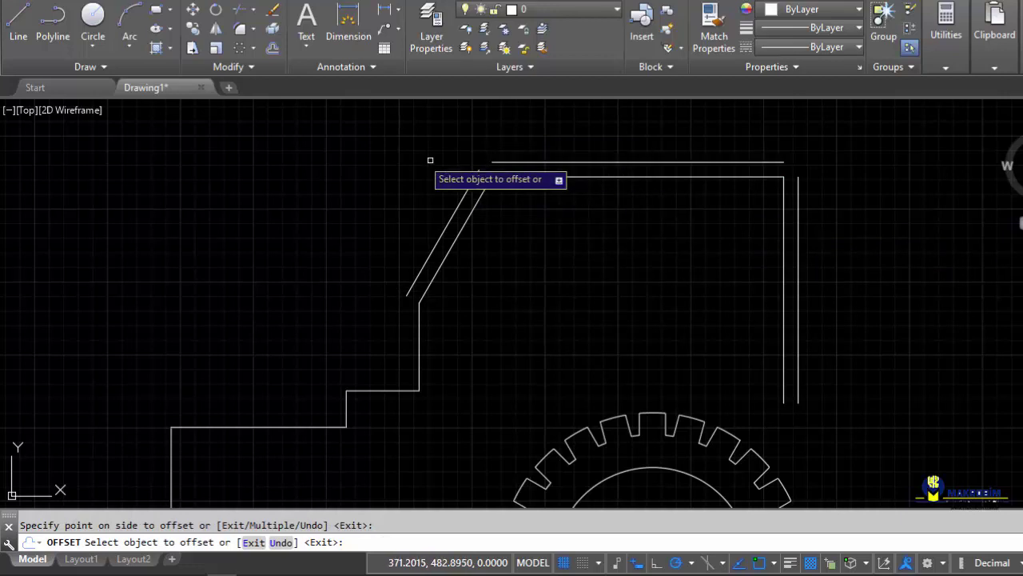
Fillet the outer slanted and outer roof lines into a sharp corner, then select the outer right and roof lines.
{"action": "left_click", "coordinate": [240, 31]}
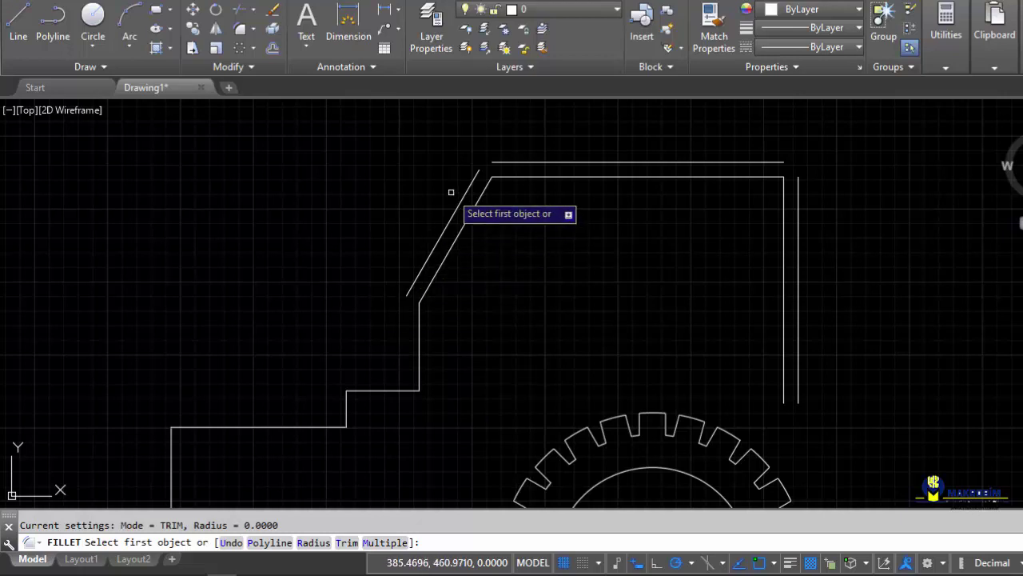
{"action": "left_click", "coordinate": [475, 178]}
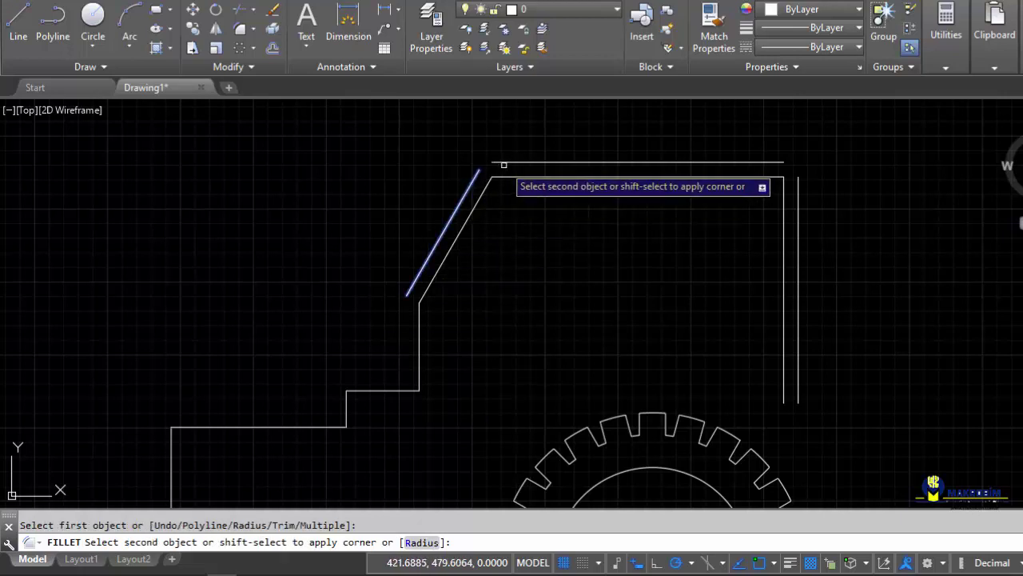
{"action": "left_click", "coordinate": [504, 162]}
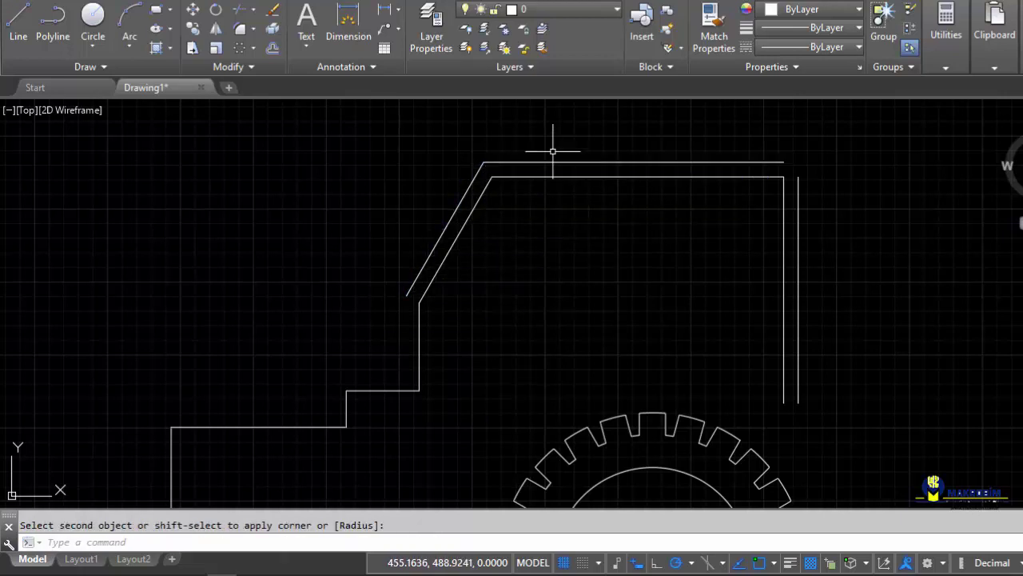
{"action": "middle_click_drag", "start_coordinate": [588, 145], "coordinate": [462, 159]}
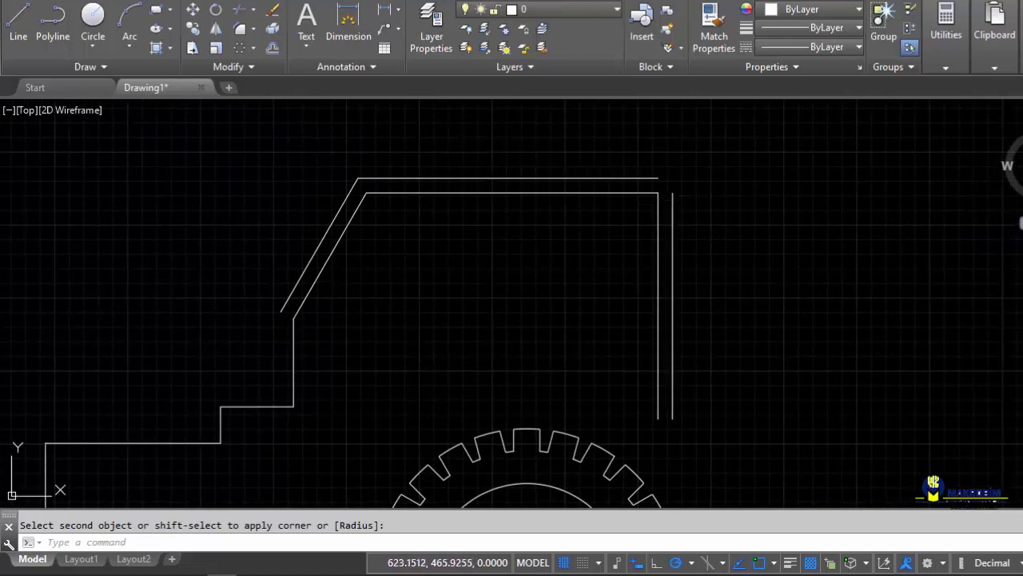
{"action": "key", "text": "Escape"}
{"action": "left_click", "coordinate": [671, 202]}
{"action": "left_click", "coordinate": [624, 177]}
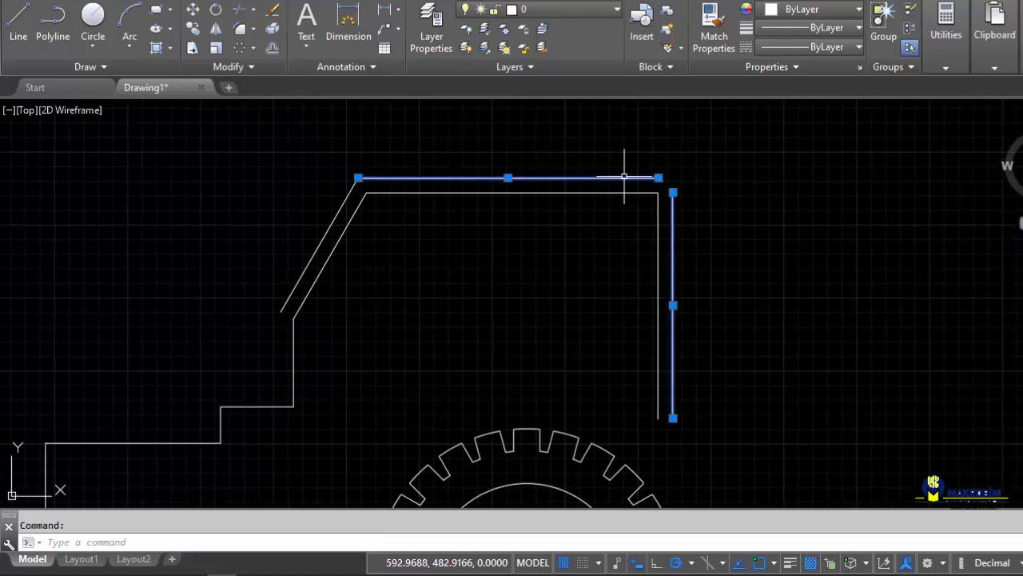
Delete the three outer cab lines and join the right, top, slanted and short vertical cab lines into one polyline.
{"action": "left_click", "coordinate": [341, 206]}
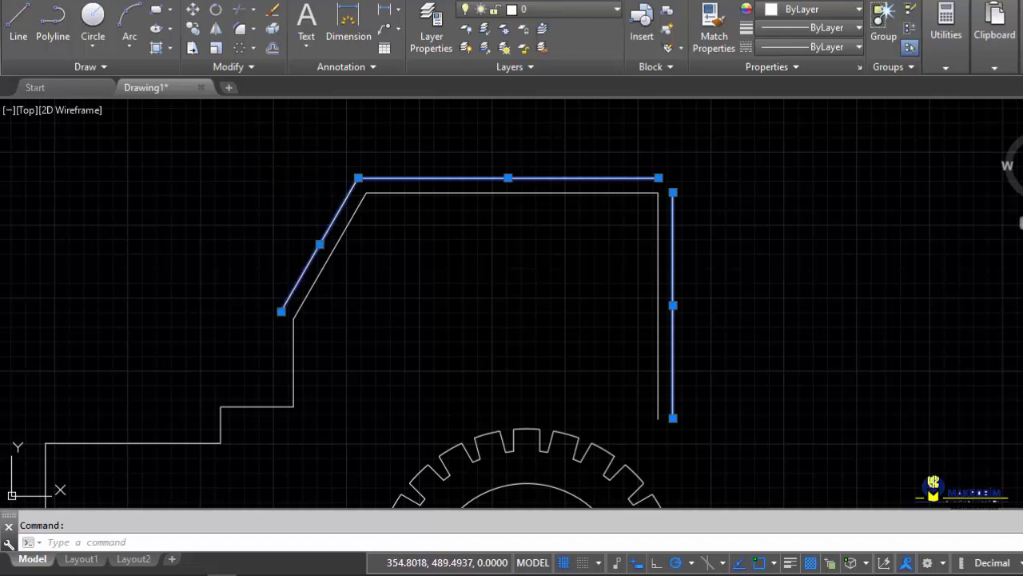
{"action": "key", "text": "Delete"}
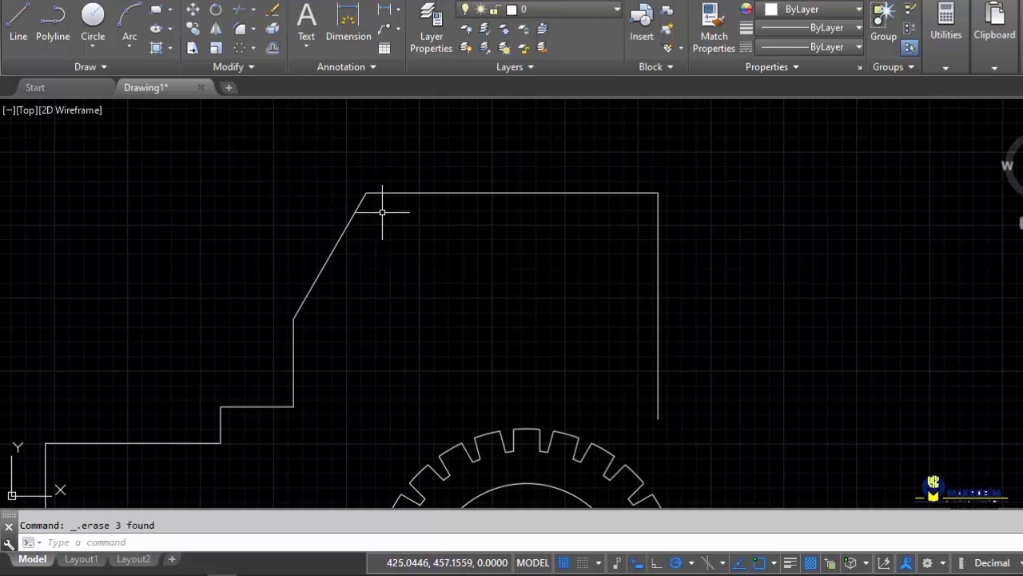
{"action": "left_click", "coordinate": [250, 70]}
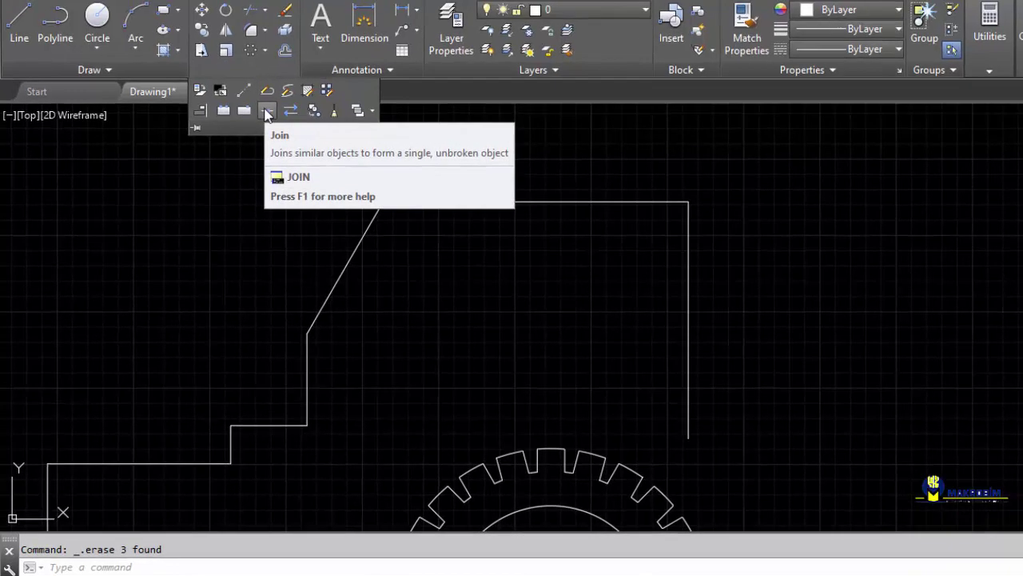
{"action": "left_click", "coordinate": [302, 125]}
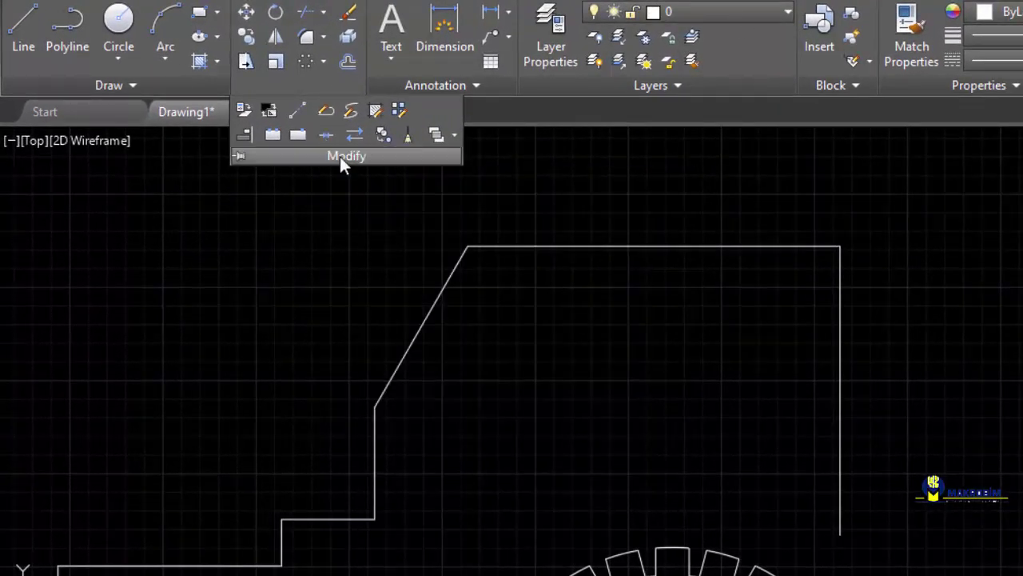
{"action": "left_click", "coordinate": [862, 281]}
{"action": "left_click", "coordinate": [791, 283]}
{"action": "left_click", "coordinate": [731, 283]}
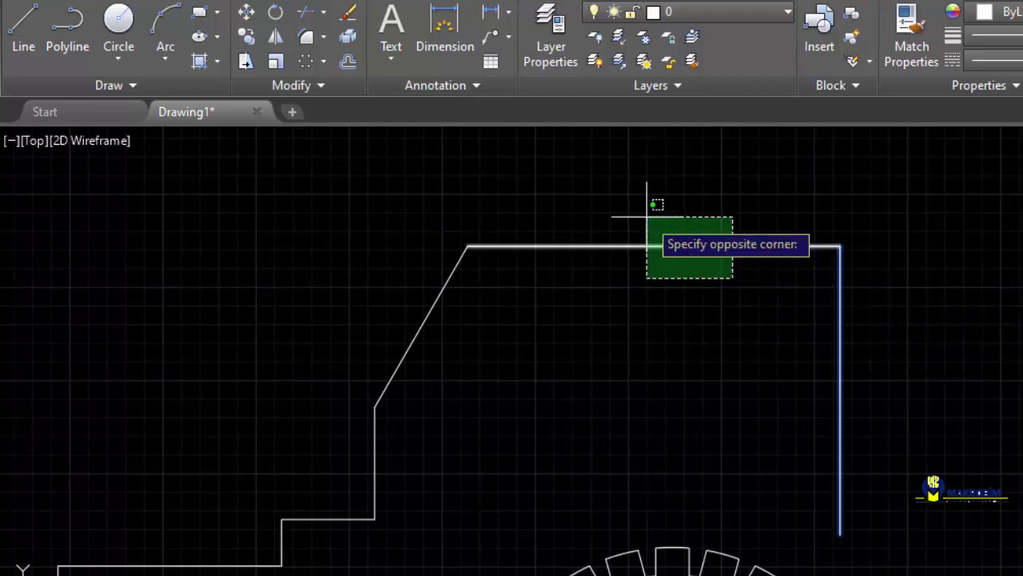
{"action": "left_click", "coordinate": [647, 221]}
{"action": "left_click", "coordinate": [525, 307]}
{"action": "left_click", "coordinate": [376, 290]}
{"action": "left_click", "coordinate": [402, 422]}
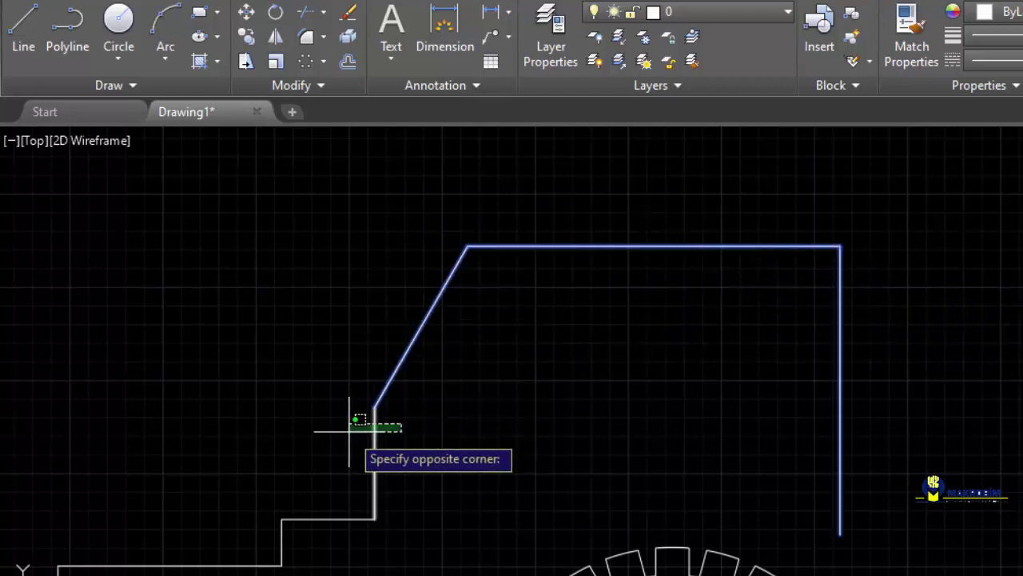
{"action": "left_click", "coordinate": [351, 424]}
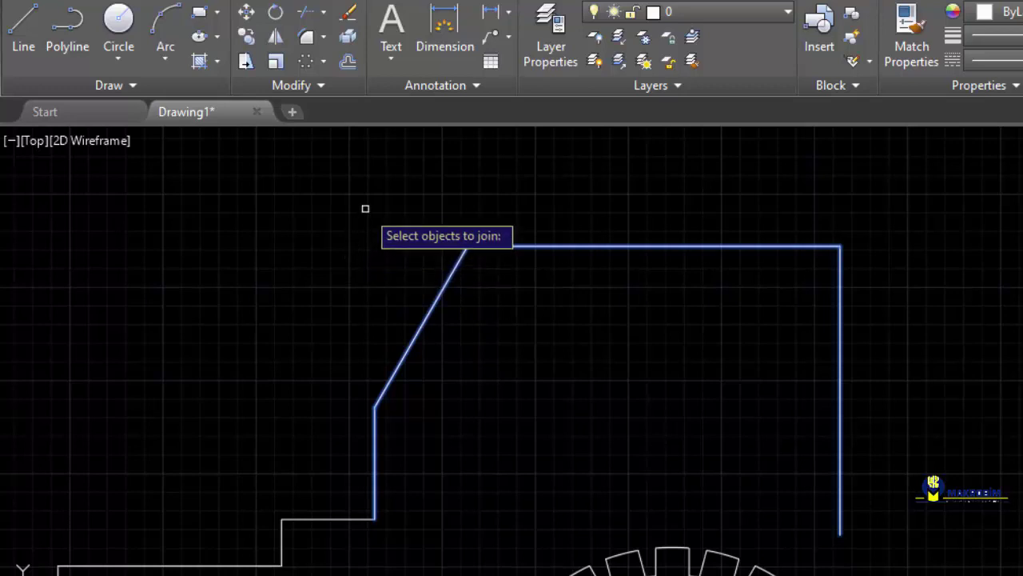
{"action": "key", "text": "Return"}
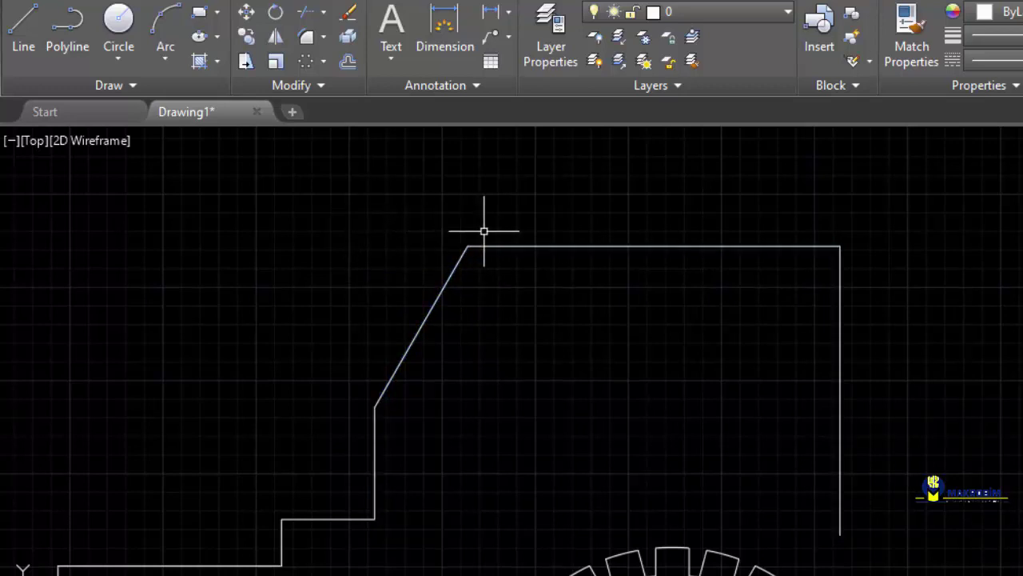
{"action": "mouse_move", "coordinate": [515, 245]}
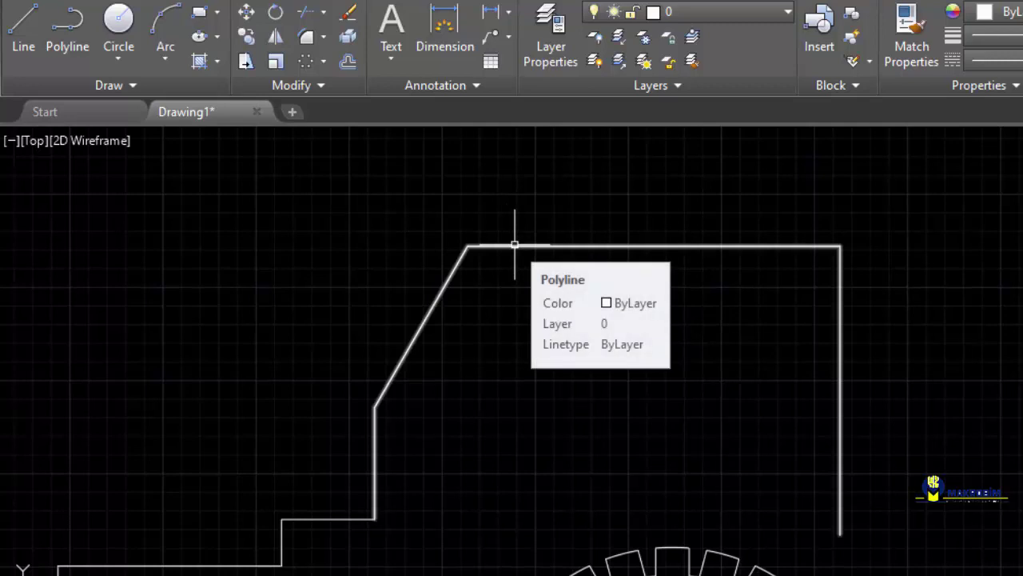
Offset the joined cab polyline 10 units to its outer side.
{"action": "left_click", "coordinate": [349, 63]}
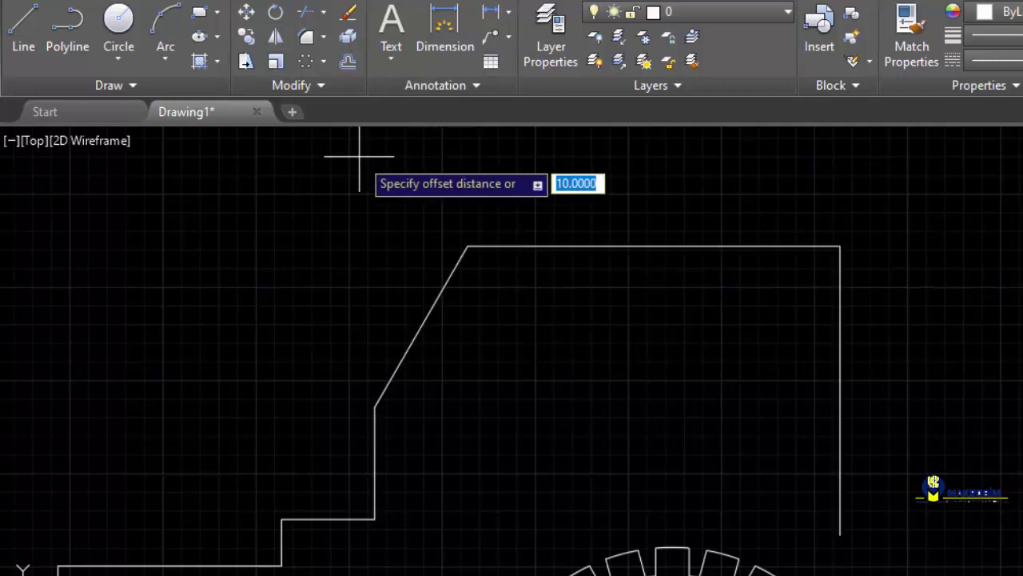
{"action": "type", "text": "10"}
{"action": "key", "text": "Return"}
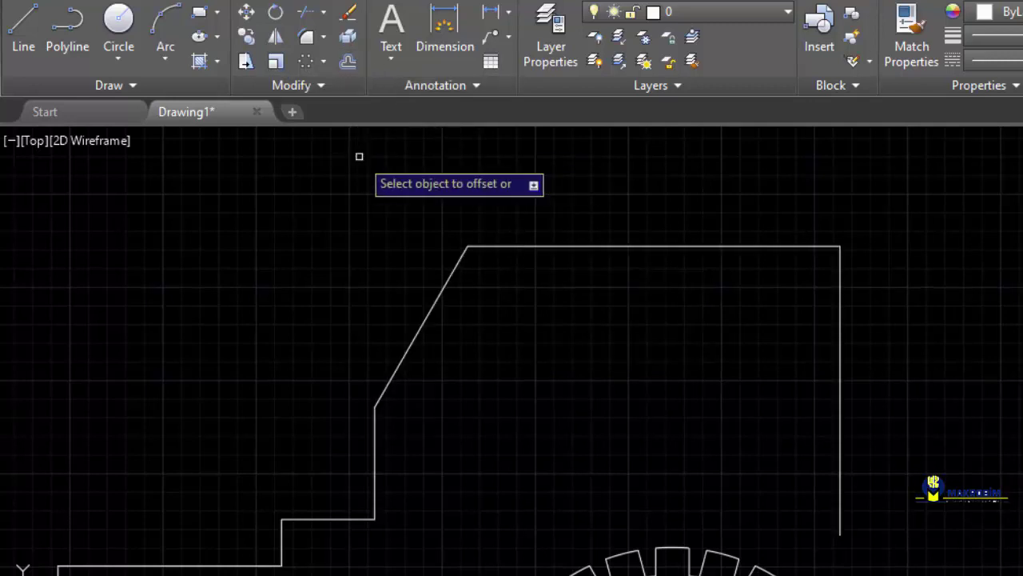
{"action": "left_click", "coordinate": [494, 246]}
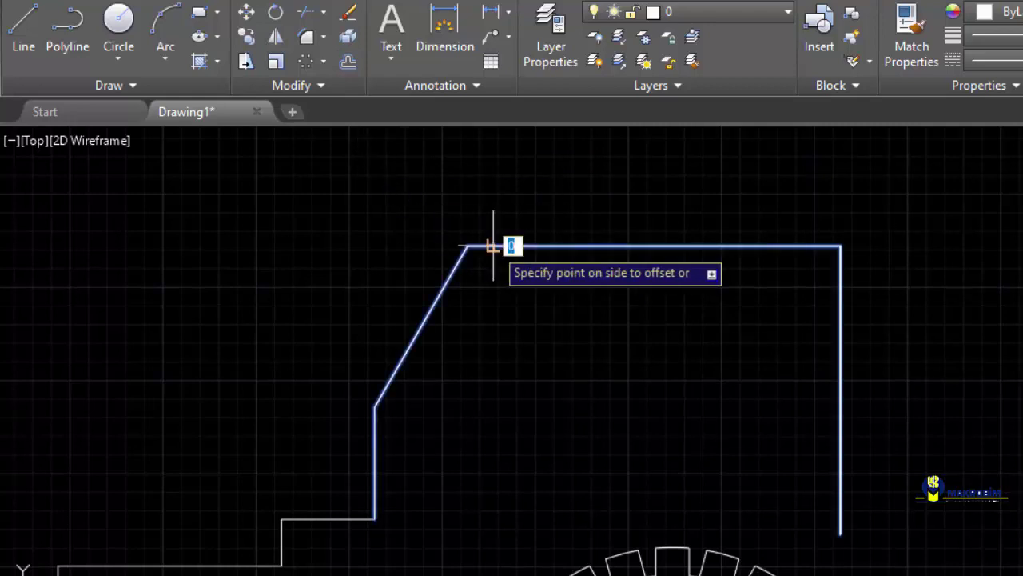
{"action": "left_click", "coordinate": [439, 165]}
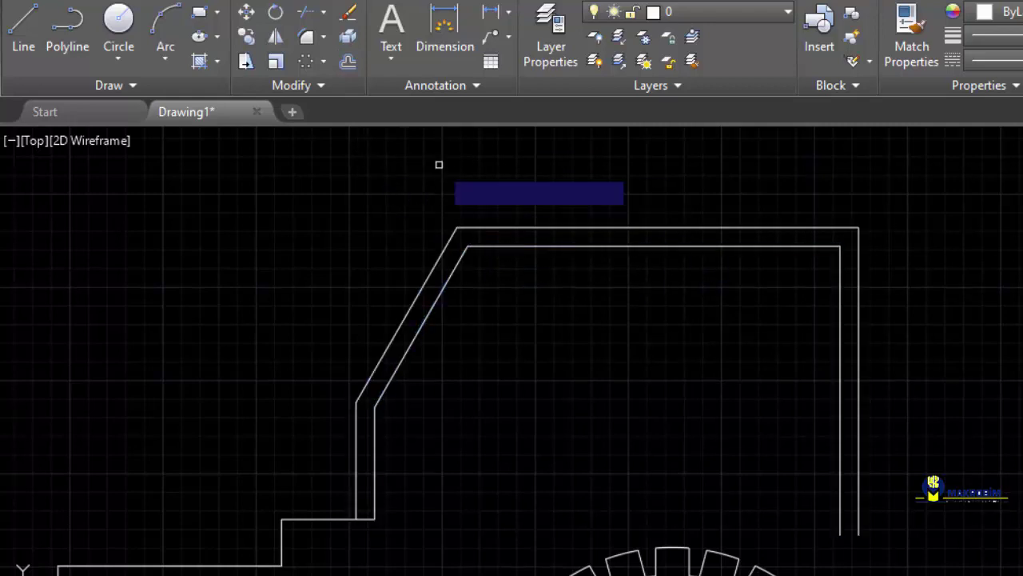
From the outer polyline's bottom-right end, draw a 10-unit step right and a 63.64-unit drop.
{"action": "left_click", "coordinate": [23, 24]}
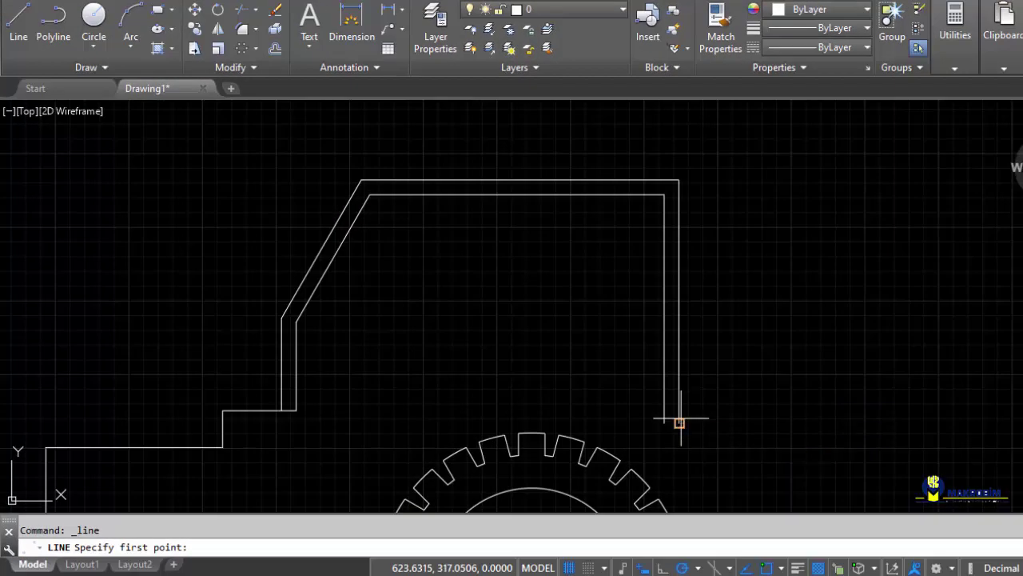
{"action": "left_click", "coordinate": [858, 533]}
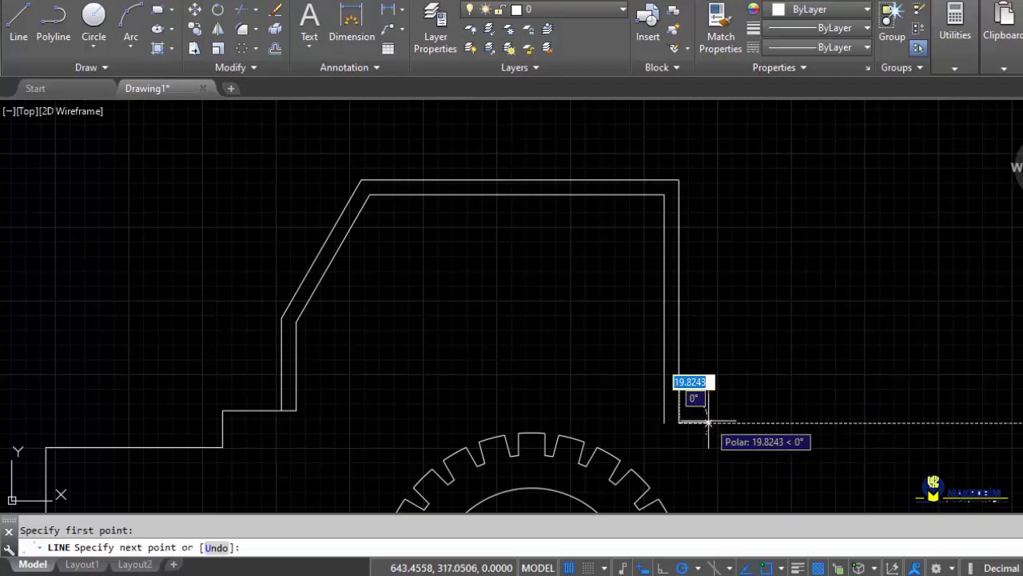
{"action": "type", "text": "10"}
{"action": "key", "text": "Return"}
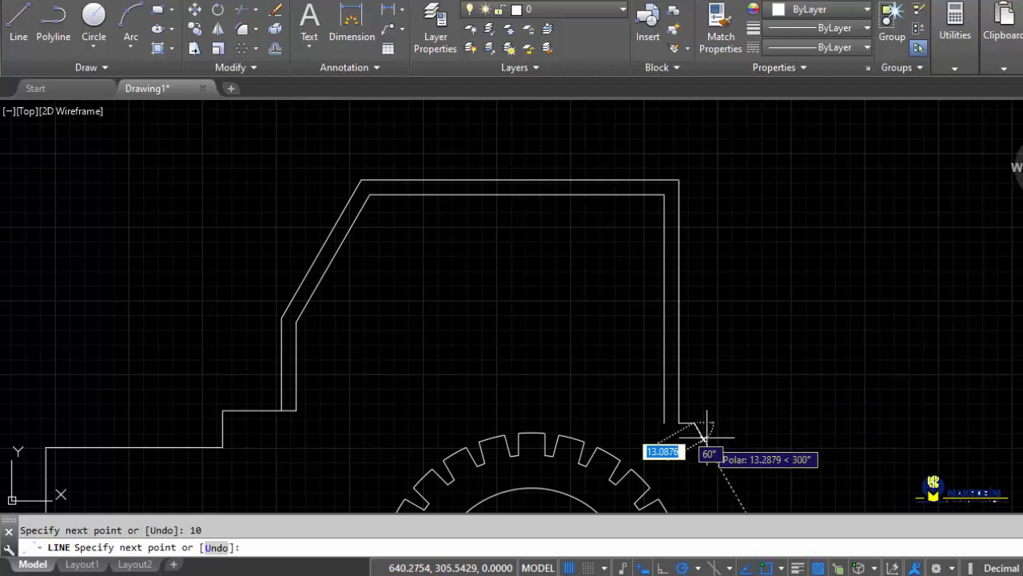
{"action": "mouse_move", "coordinate": [703, 422]}
{"action": "middle_mouse_down"}
{"action": "mouse_move", "coordinate": [694, 330]}
{"action": "mouse_move", "coordinate": [685, 342]}
{"action": "middle_mouse_up"}
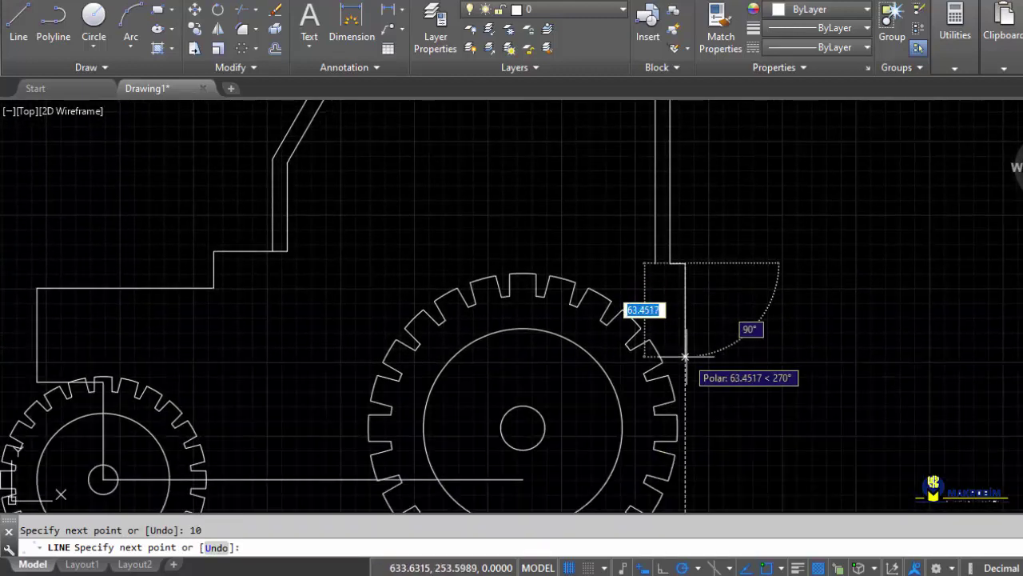
{"action": "type", "text": "63"}
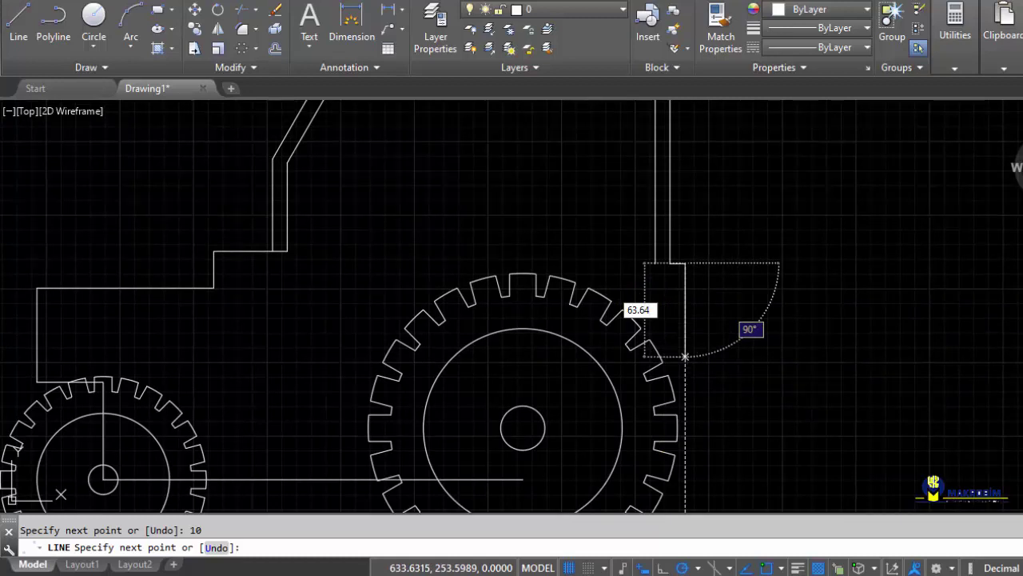
{"action": "key", "text": "Return"}
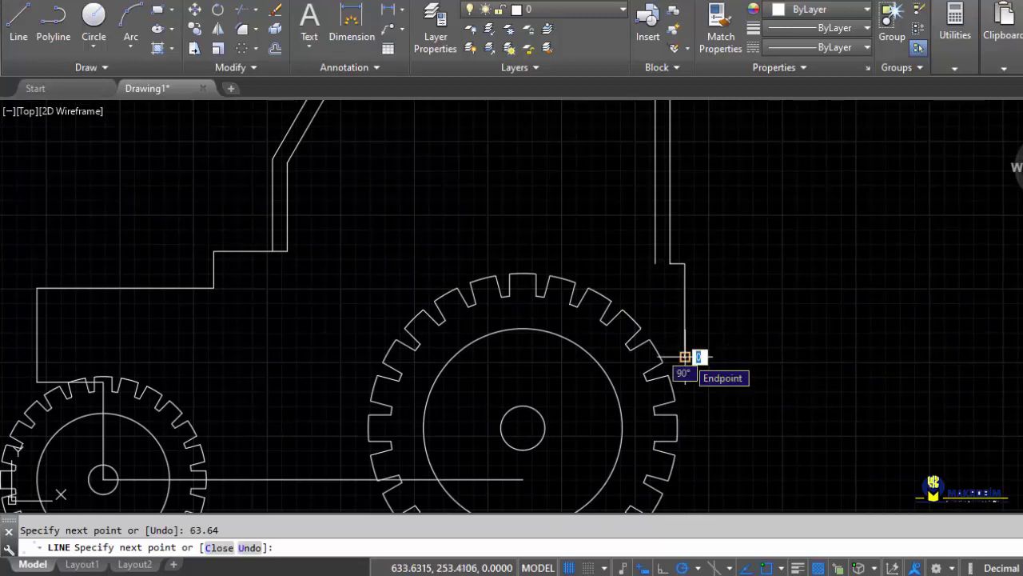
{"action": "key", "text": "Return"}
{"action": "scroll", "coordinate": [686, 356], "scroll_direction": "down", "scroll_amount": 3}
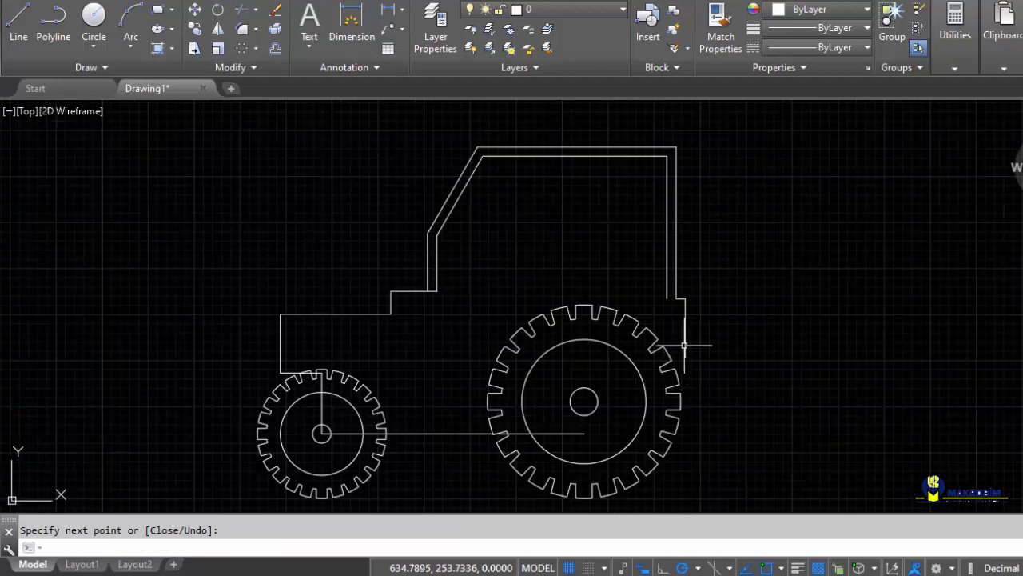
{"action": "left_click", "coordinate": [24, 28]}
Start the seat at the inner cab line's bottom end with a 20-unit segment and a 100-unit backrest upright.
{"action": "scroll", "coordinate": [619, 260], "scroll_direction": "up", "scroll_amount": 2}
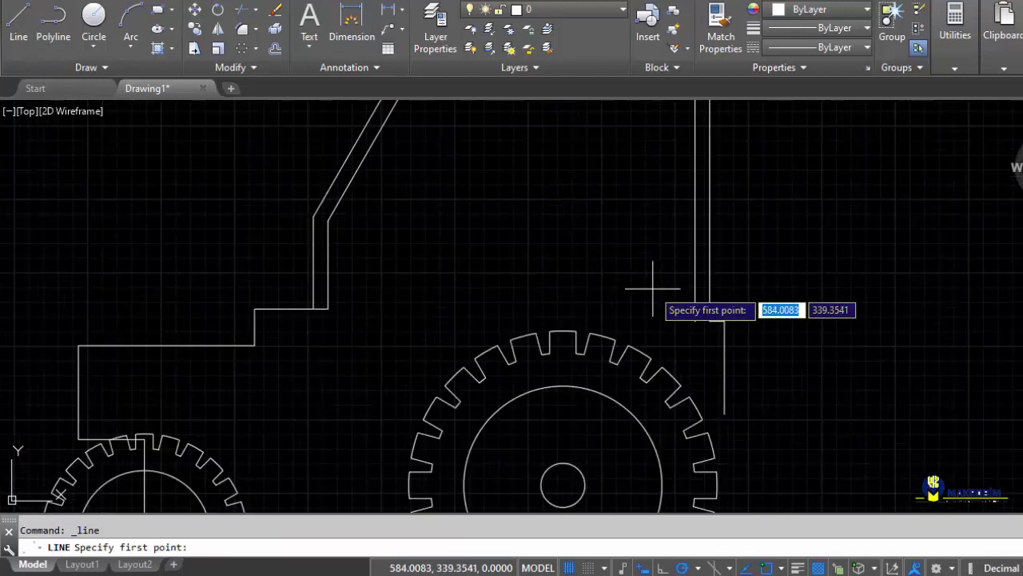
{"action": "left_click", "coordinate": [695, 320]}
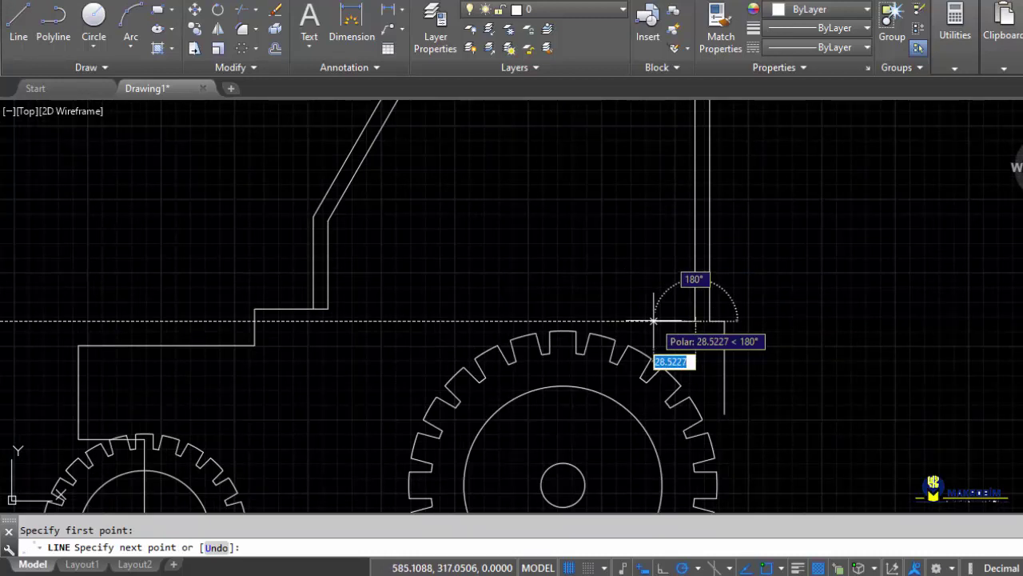
{"action": "type", "text": "20"}
{"action": "key", "text": "Return"}
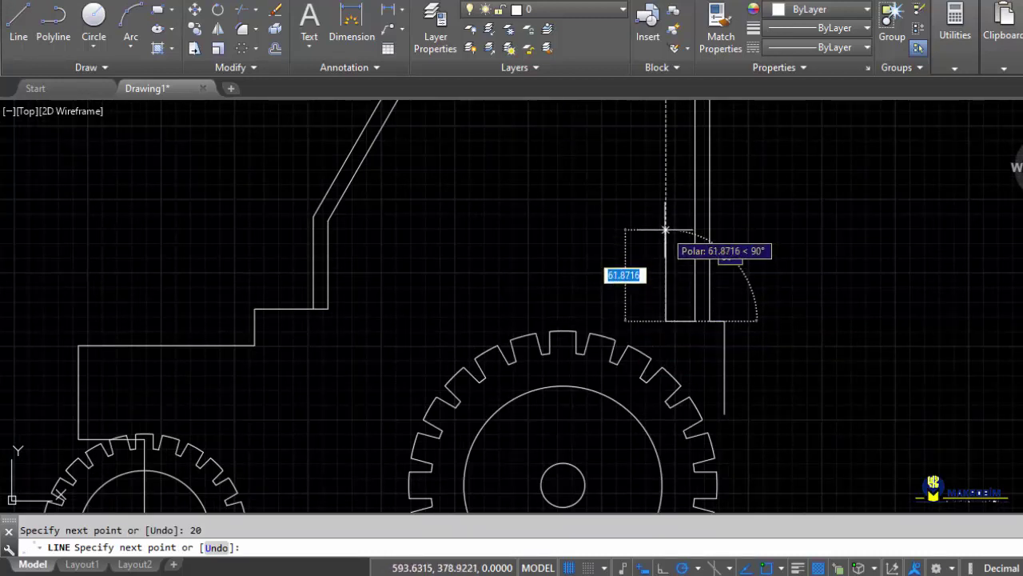
{"action": "type", "text": "100"}
{"action": "key", "text": "Return"}
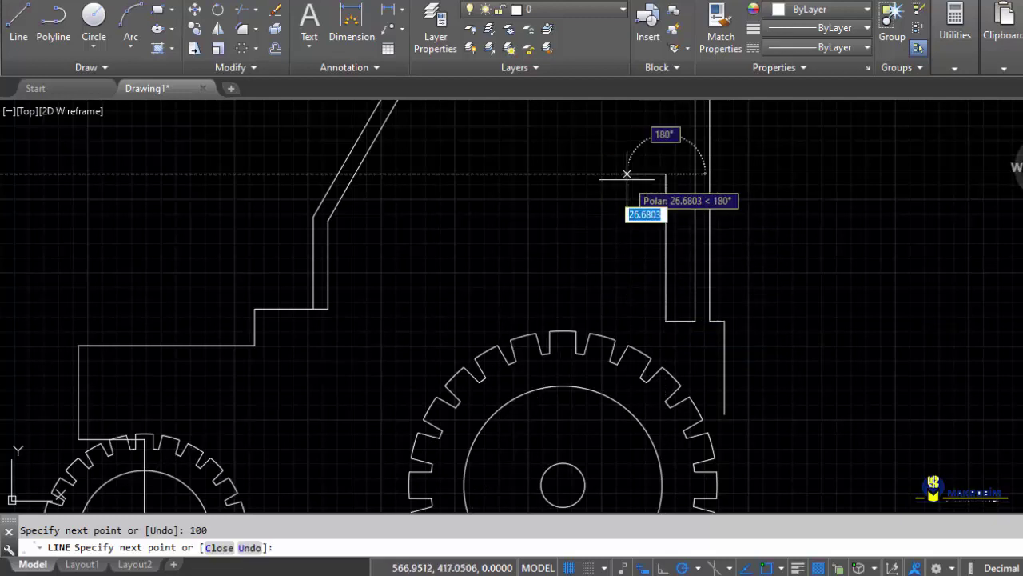
Finish the seat with 10, 80, 120 and 20-unit segments, closing it under the backrest.
{"action": "type", "text": "10"}
{"action": "key", "text": "Return"}
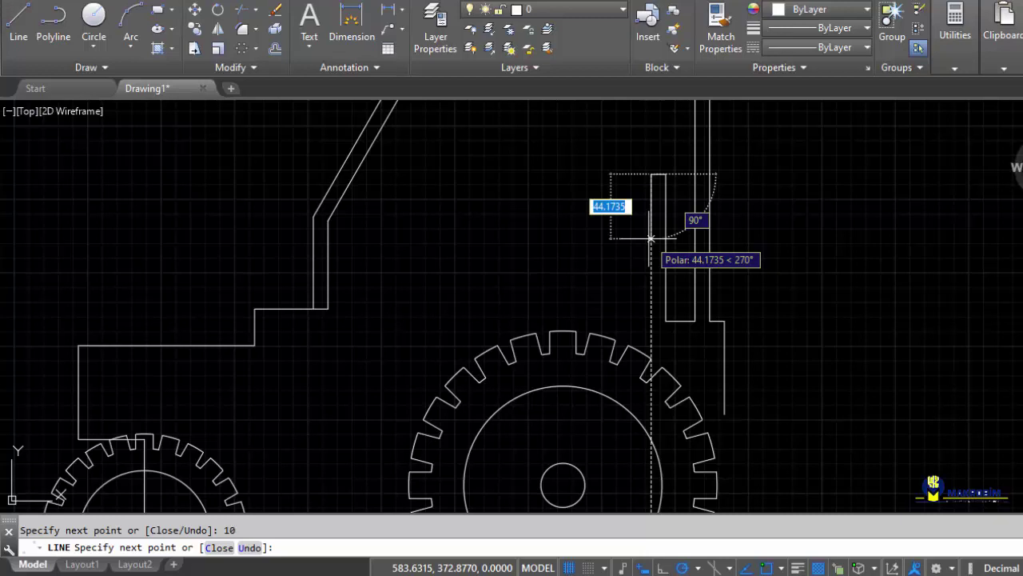
{"action": "type", "text": "80"}
{"action": "key", "text": "Return"}
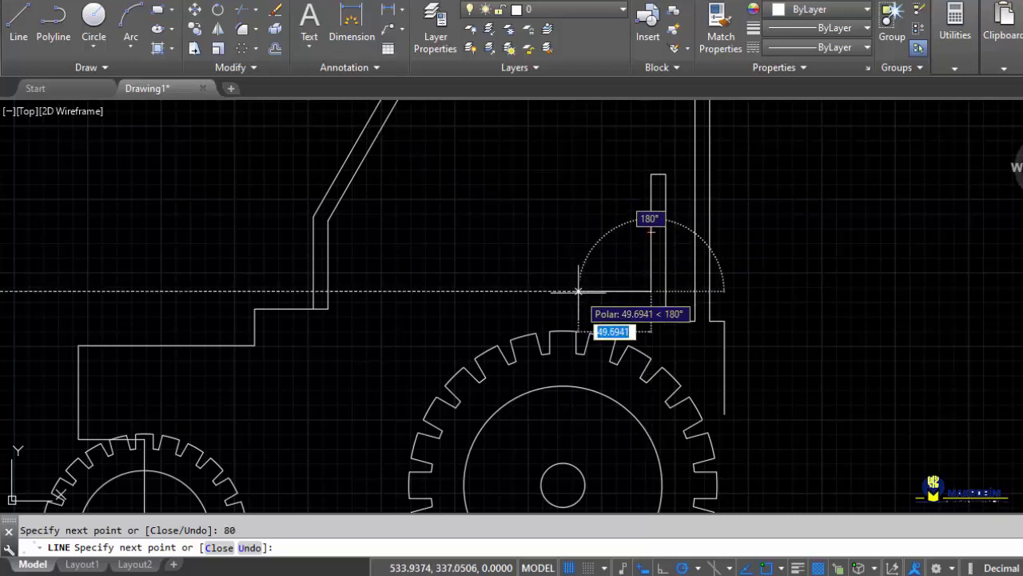
{"action": "type", "text": "120"}
{"action": "key", "text": "Return"}
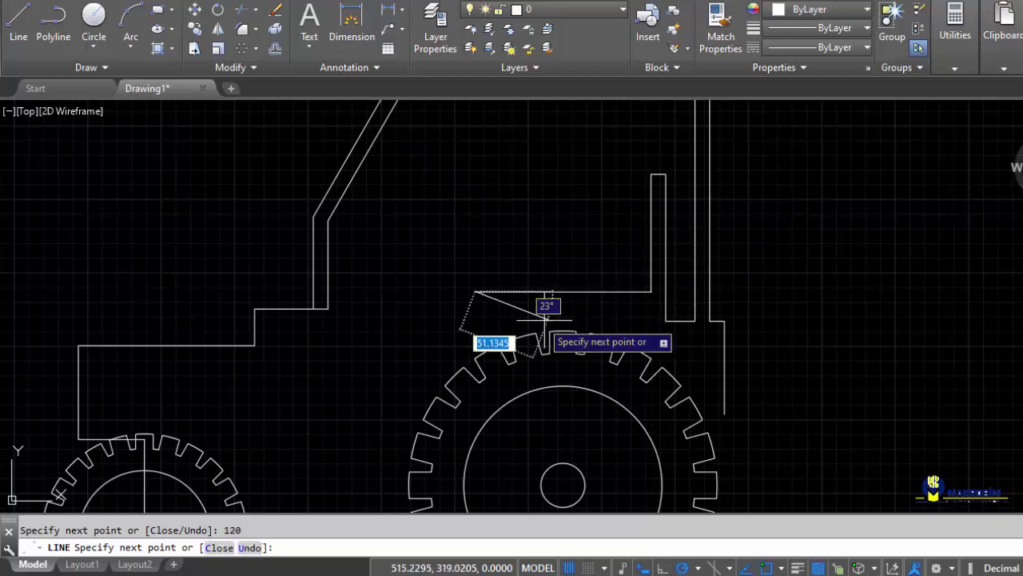
{"action": "type", "text": "20"}
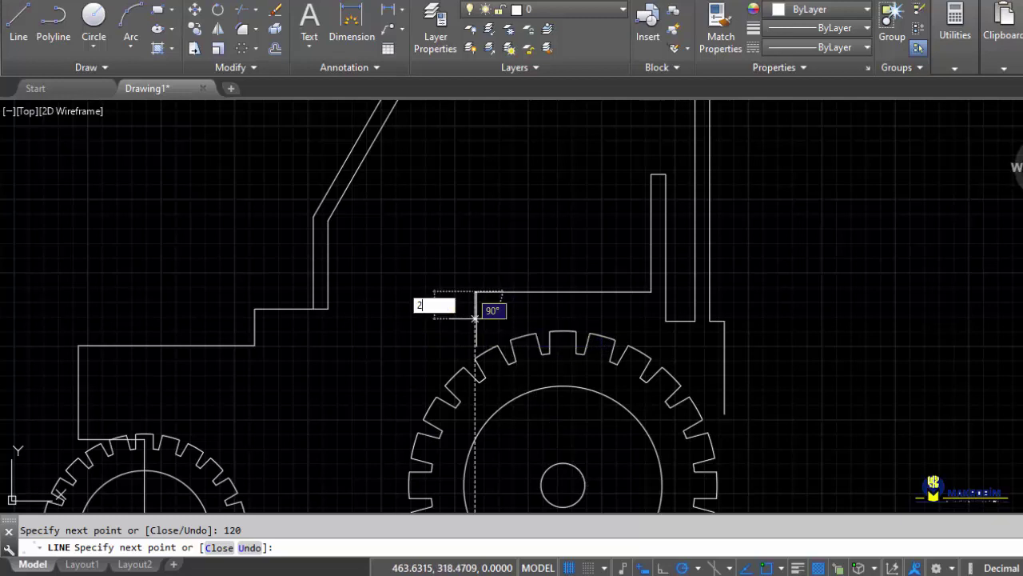
{"action": "key", "text": "Return"}
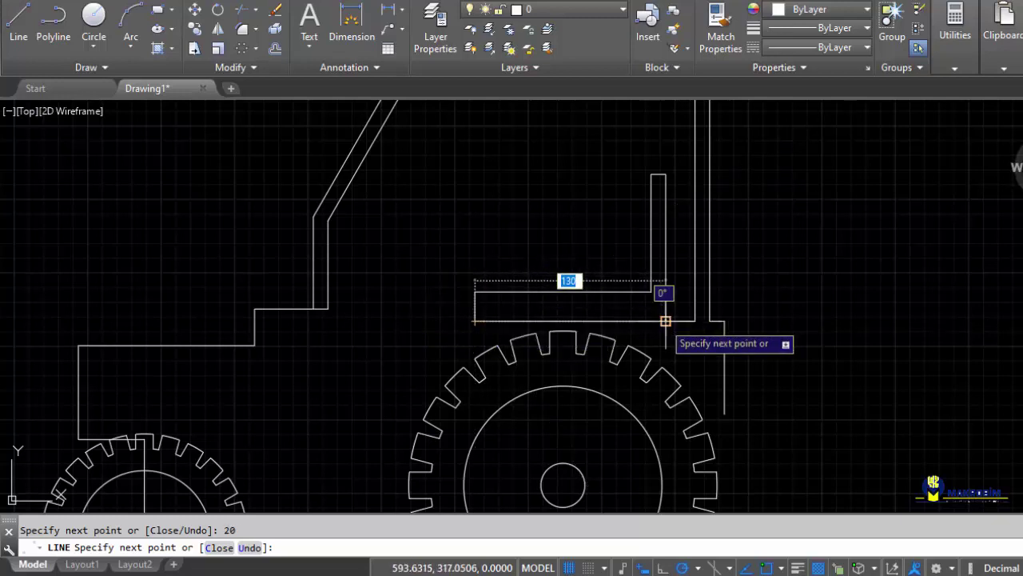
{"action": "left_click", "coordinate": [665, 320]}
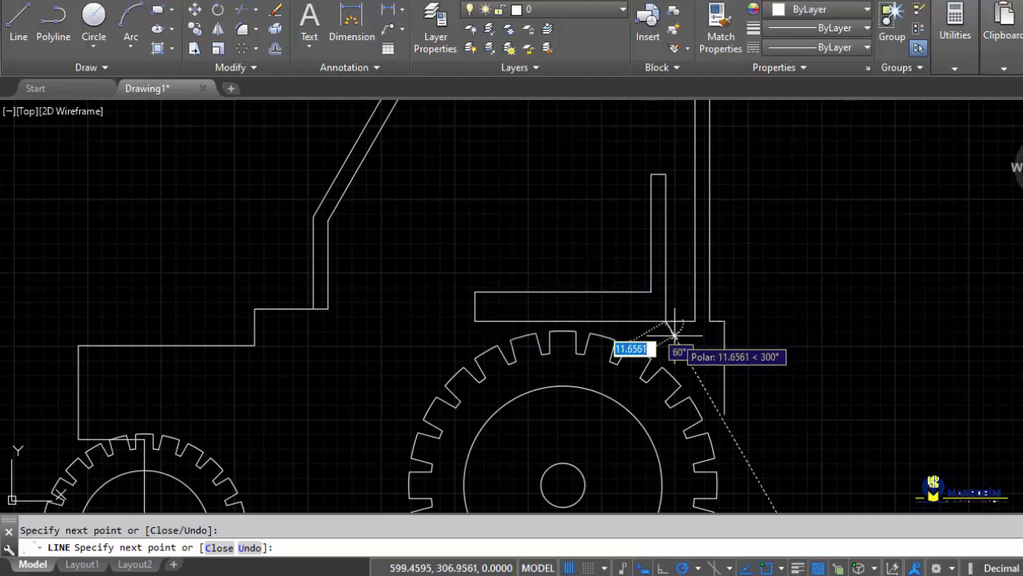
{"action": "key", "text": "Escape"}
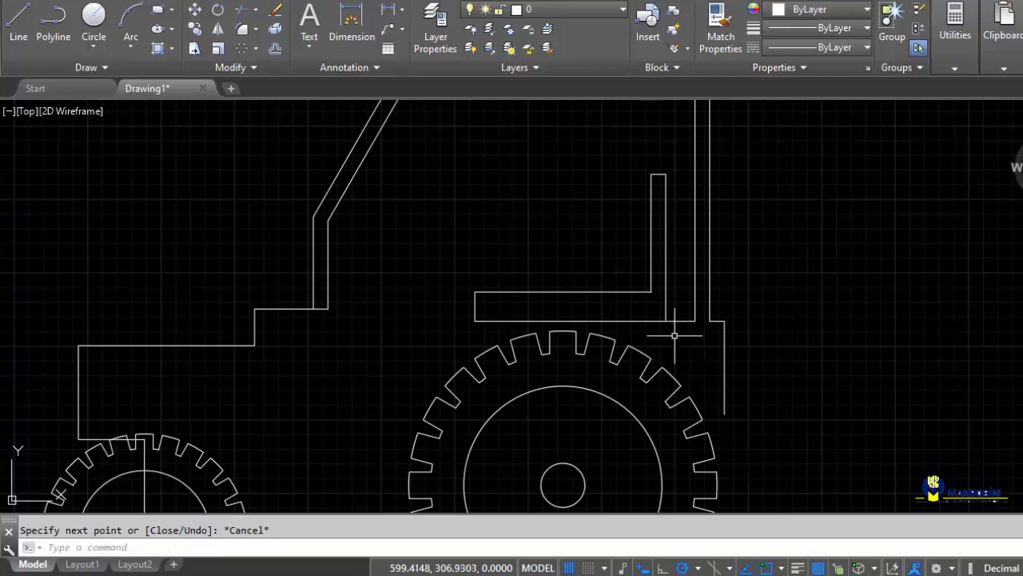
Draw a radius-120 circle centred on the rear wheel's hub.
{"action": "middle_click_drag", "start_coordinate": [689, 333], "coordinate": [722, 227]}
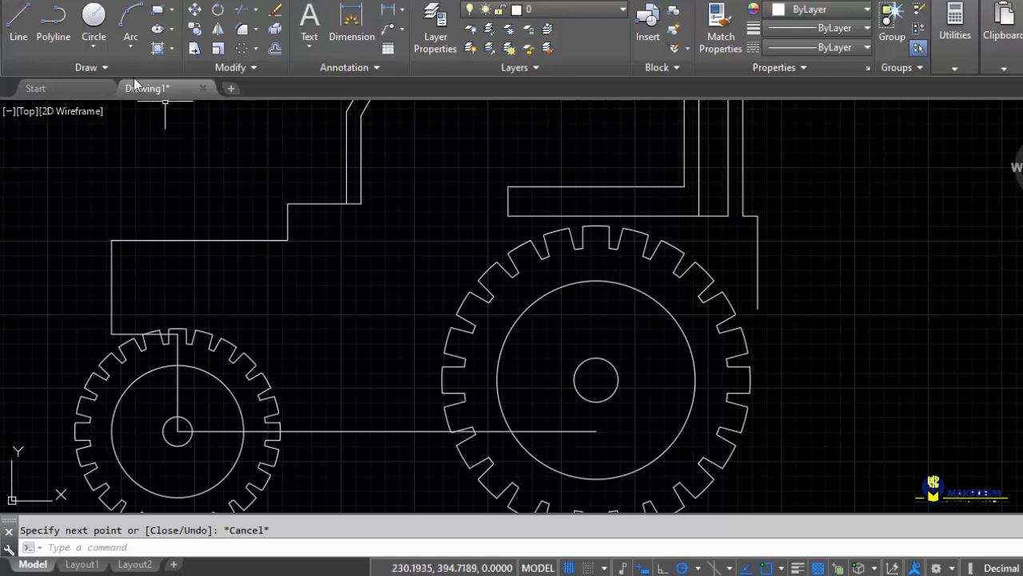
{"action": "left_click", "coordinate": [92, 18]}
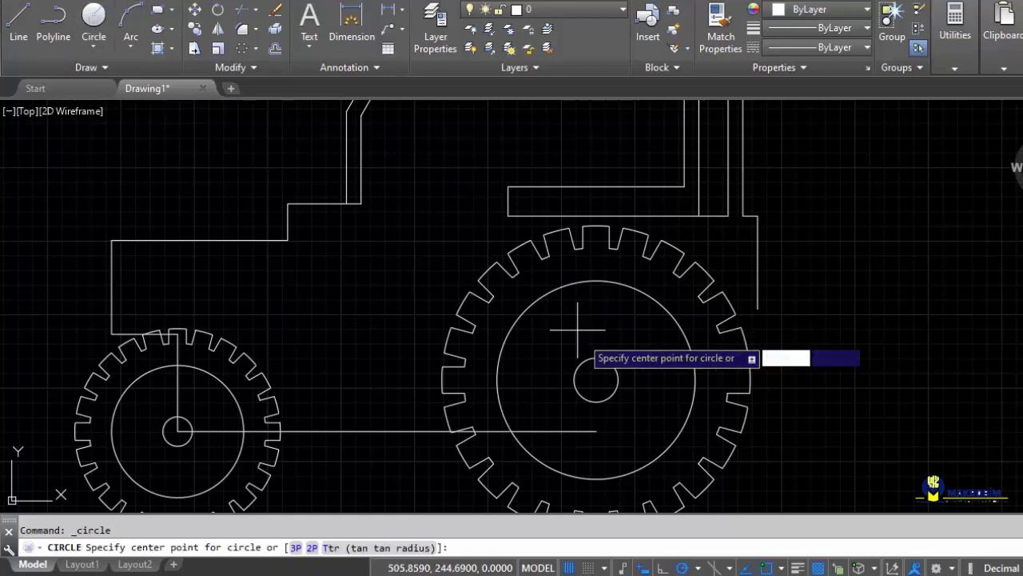
{"action": "left_click", "coordinate": [597, 379]}
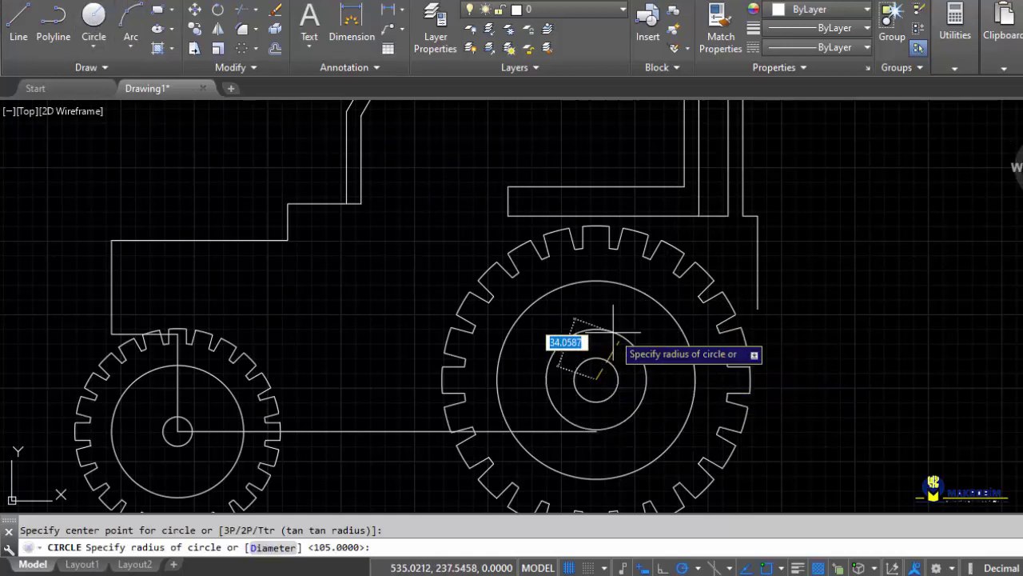
{"action": "key", "text": "Return"}
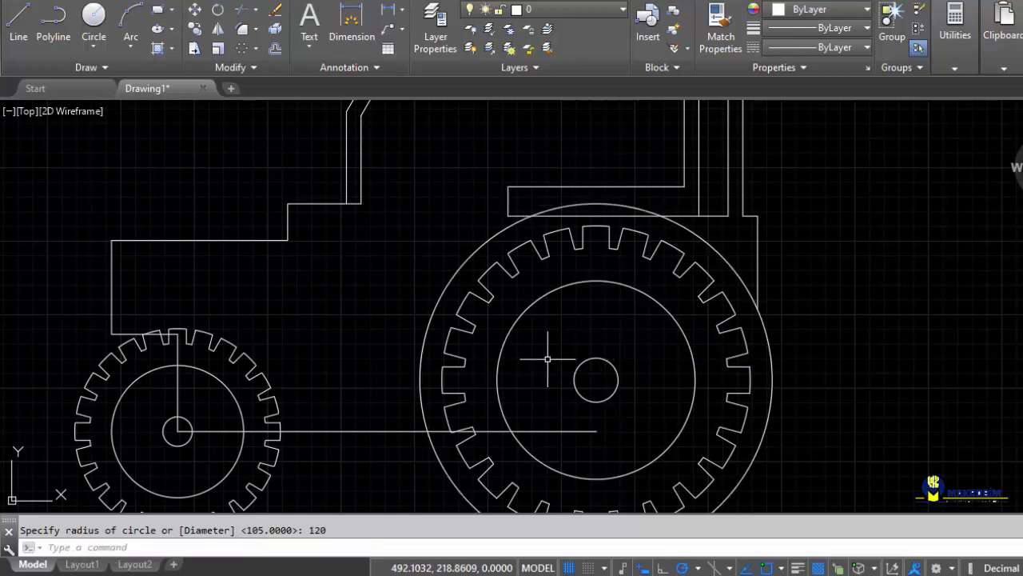
{"action": "mouse_move", "coordinate": [555, 332]}
{"action": "middle_mouse_down"}
{"action": "mouse_move", "coordinate": [658, 274]}
{"action": "mouse_move", "coordinate": [608, 323]}
{"action": "mouse_move", "coordinate": [568, 325]}
{"action": "middle_mouse_up"}
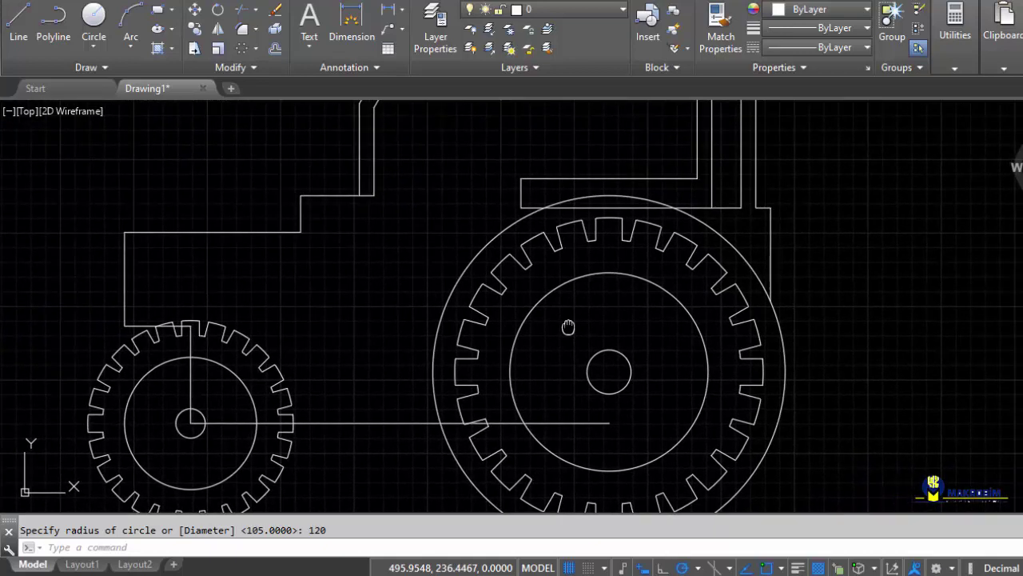
Trim away the radius-120 circle's right portion, leaving the fender arc over the rear wheel.
{"action": "left_click", "coordinate": [239, 12]}
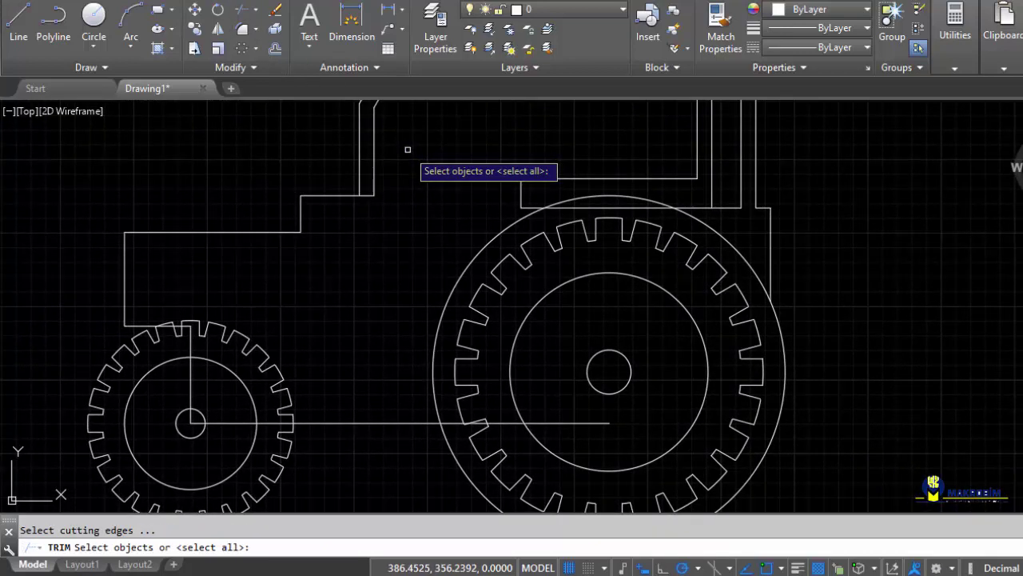
{"action": "key", "text": "Return"}
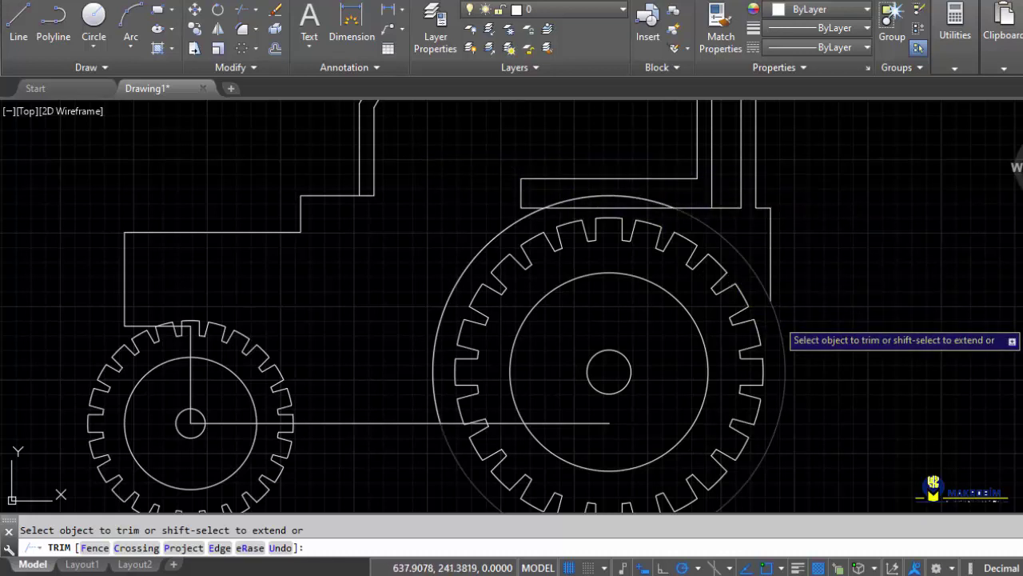
{"action": "left_click", "coordinate": [778, 318]}
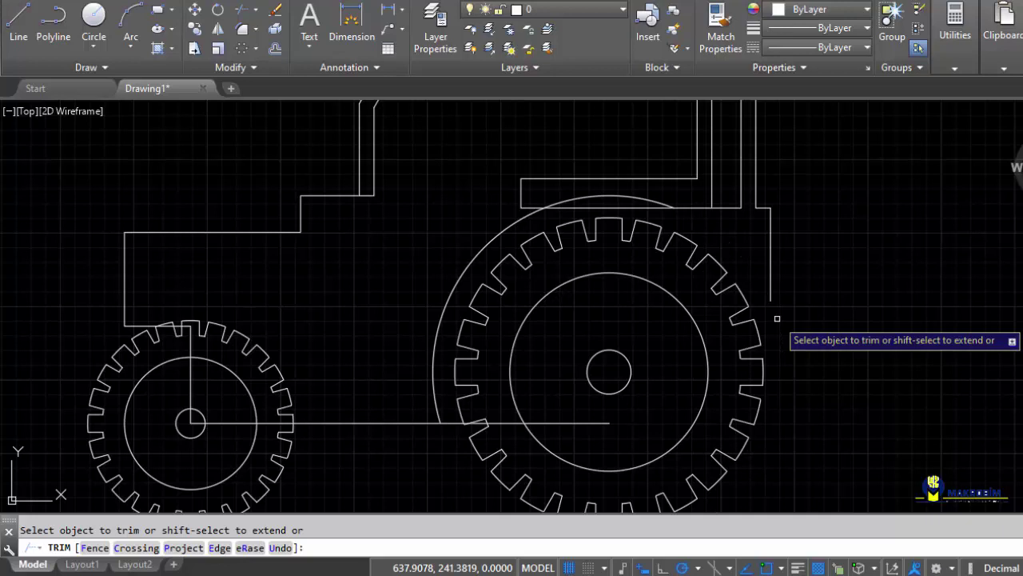
{"action": "scroll", "coordinate": [783, 307], "scroll_direction": "up", "scroll_amount": 4}
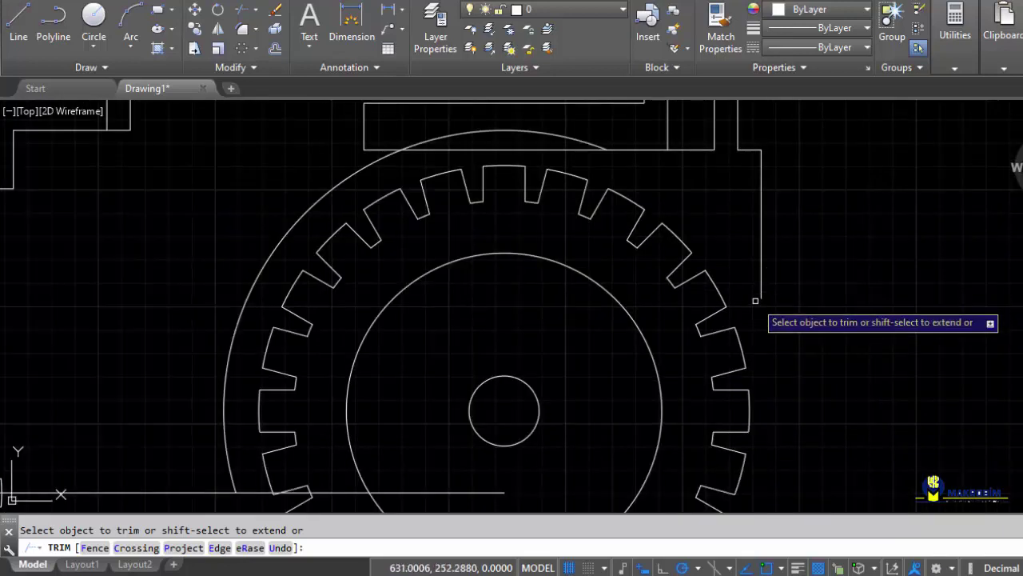
{"action": "scroll", "coordinate": [796, 304], "scroll_direction": "down", "scroll_amount": 3}
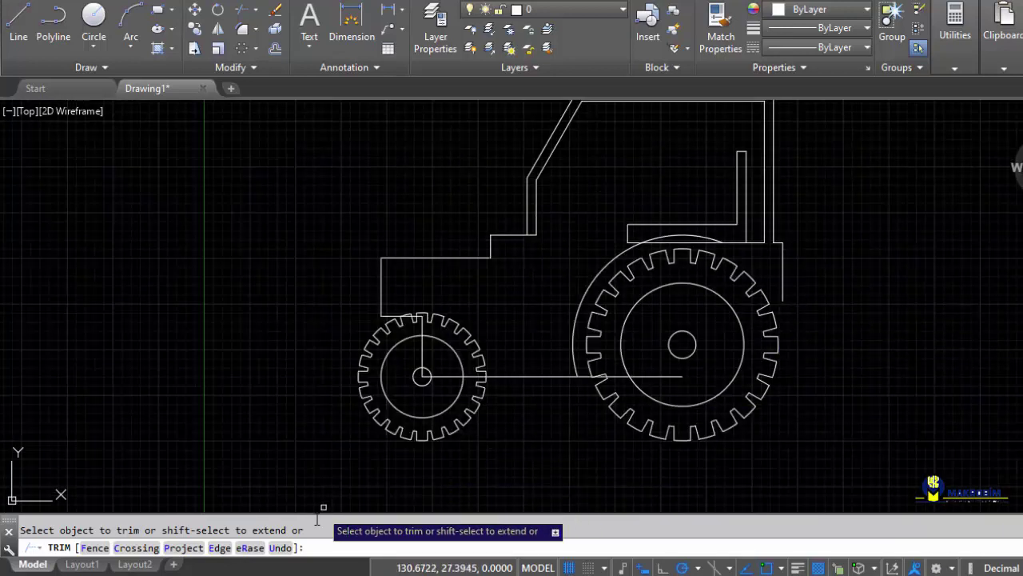
{"action": "scroll", "coordinate": [769, 295], "scroll_direction": "up", "scroll_amount": 8}
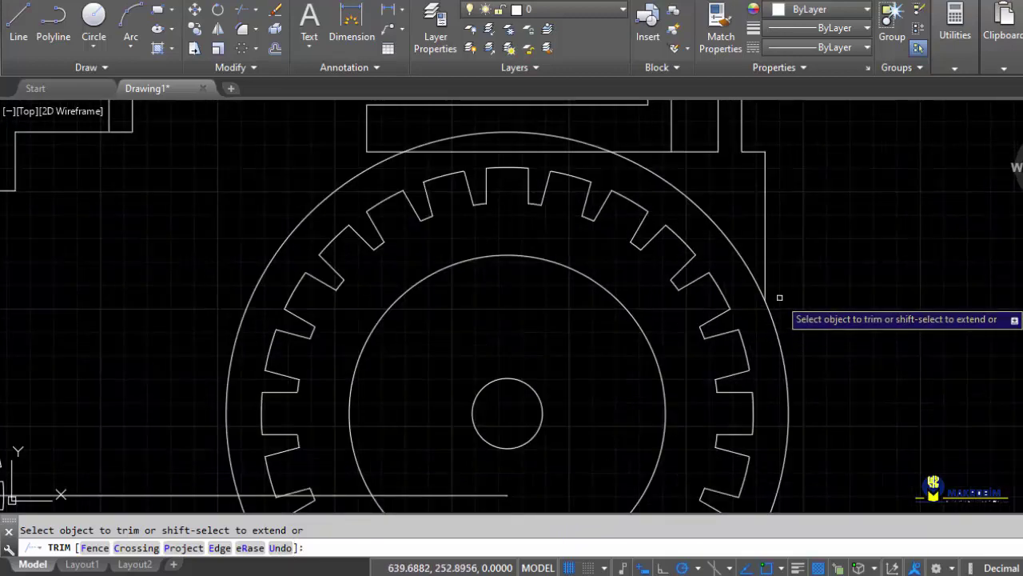
{"action": "scroll", "coordinate": [703, 318], "scroll_direction": "up", "scroll_amount": 6}
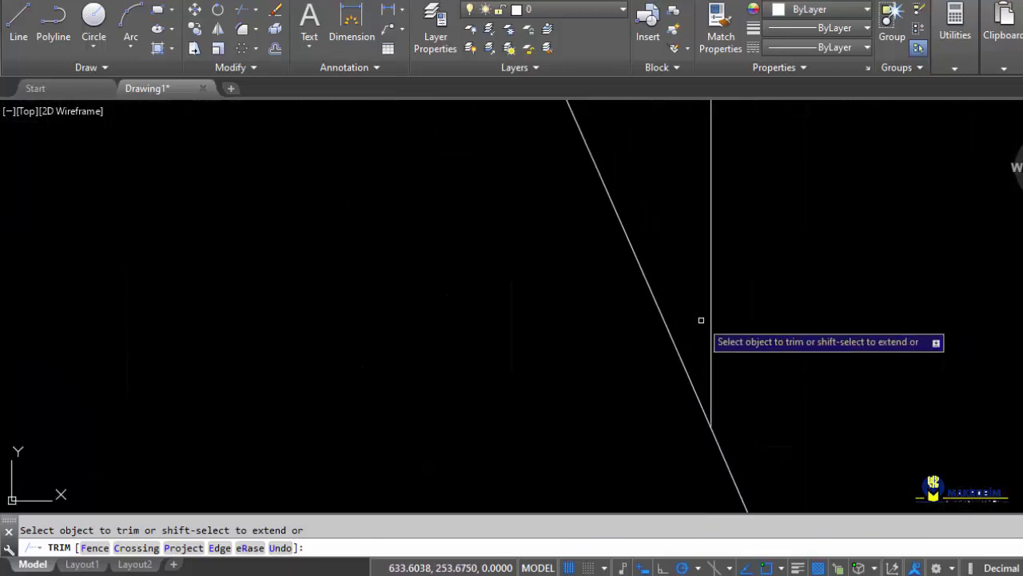
{"action": "scroll", "coordinate": [732, 414], "scroll_direction": "up", "scroll_amount": 2}
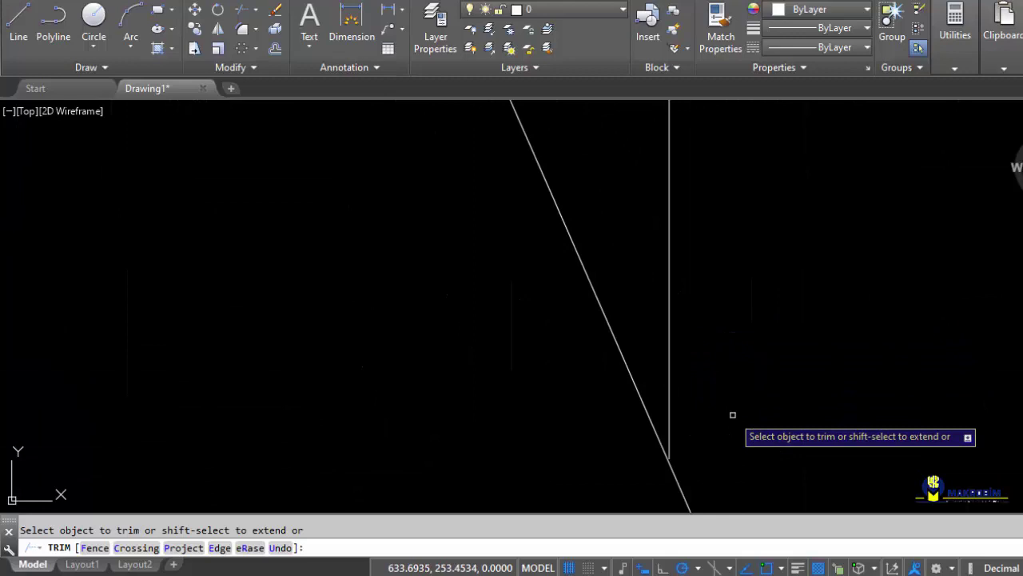
{"action": "scroll", "coordinate": [732, 414], "scroll_direction": "down", "scroll_amount": 2}
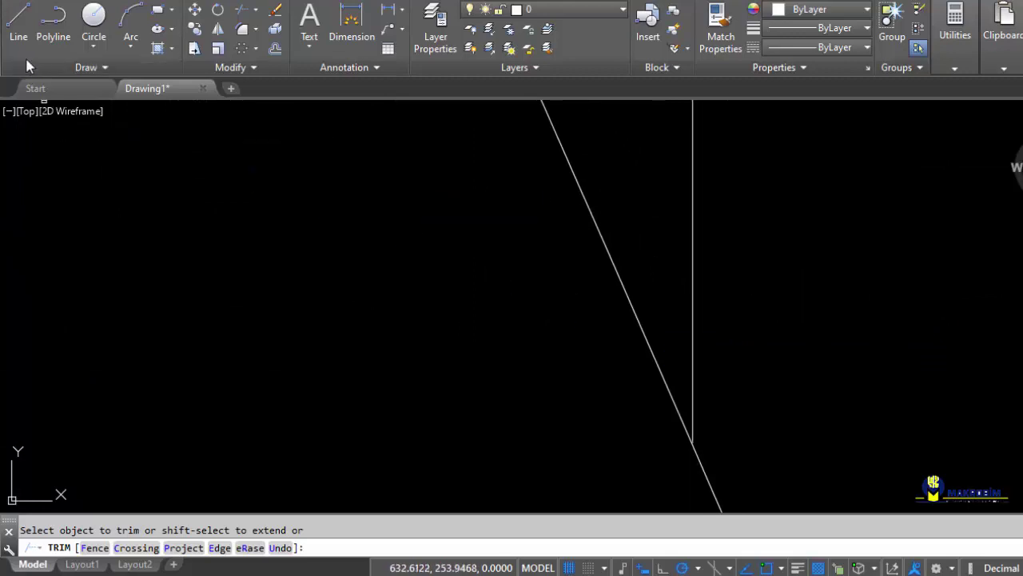
{"action": "scroll", "coordinate": [747, 412], "scroll_direction": "down", "scroll_amount": 4}
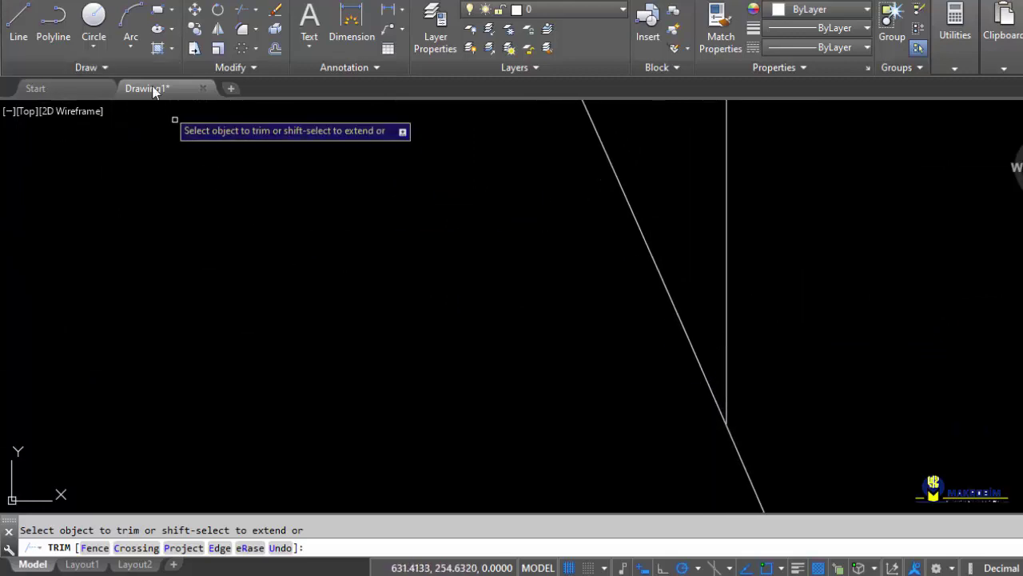
Begin a line at the vertical body line's lower end, then trim again using all objects as edges.
{"action": "left_click", "coordinate": [19, 24]}
{"action": "scroll", "coordinate": [658, 247], "scroll_direction": "down", "scroll_amount": 4}
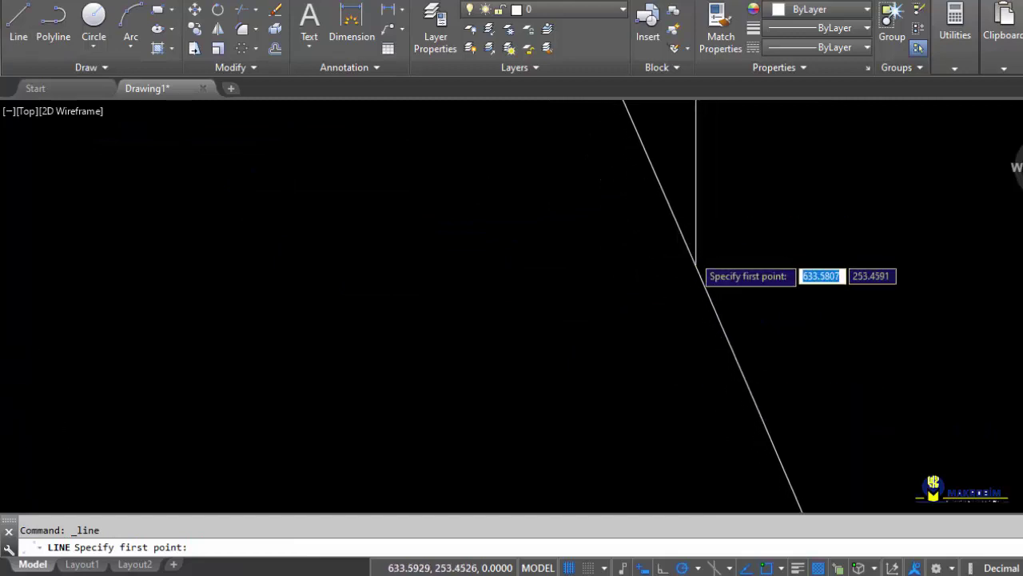
{"action": "middle_click_drag", "start_coordinate": [724, 292], "coordinate": [658, 261]}
{"action": "left_click", "coordinate": [601, 238]}
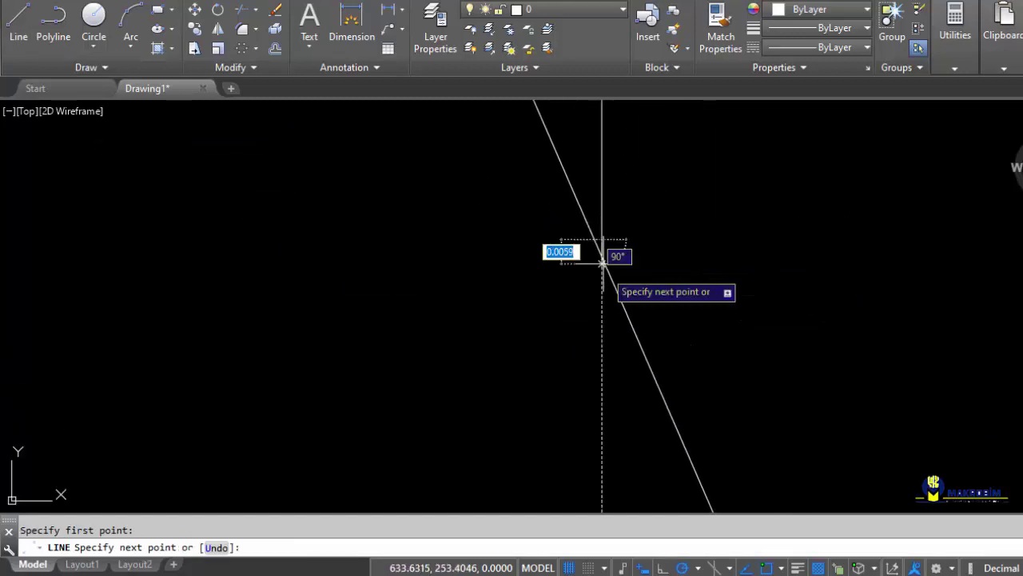
{"action": "scroll", "coordinate": [679, 318], "scroll_direction": "down", "scroll_amount": 5}
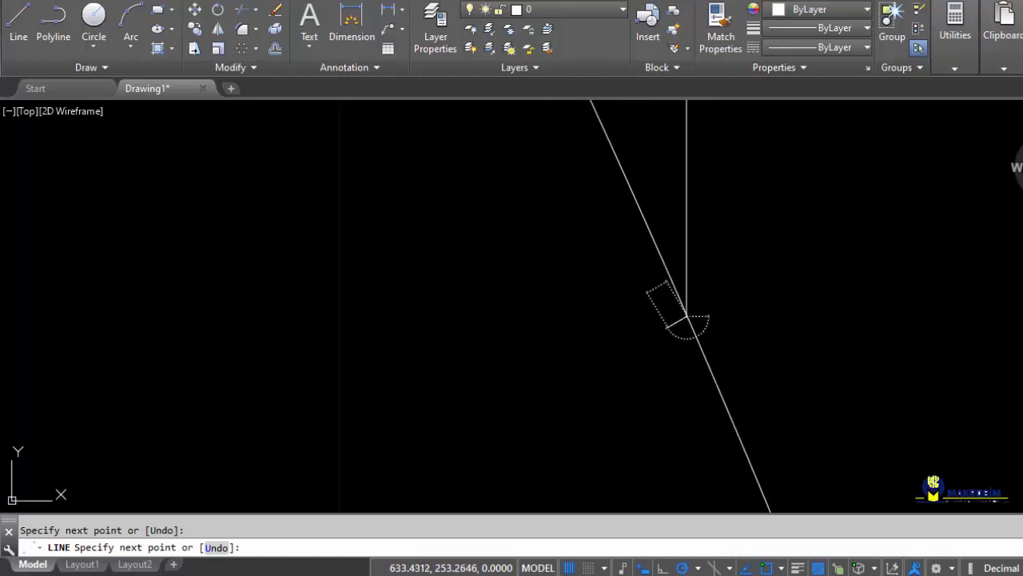
{"action": "scroll", "coordinate": [699, 357], "scroll_direction": "down", "scroll_amount": 10}
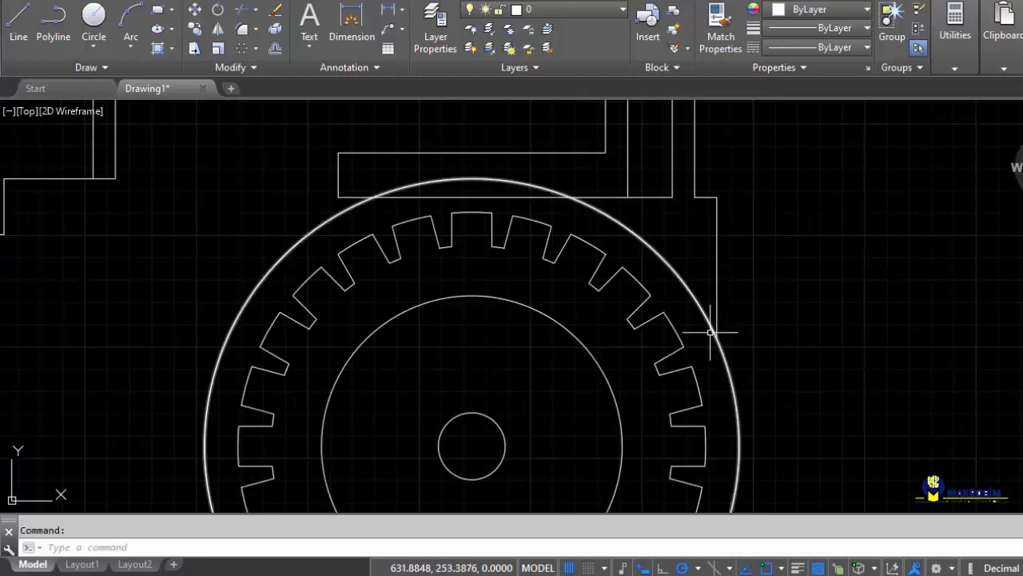
{"action": "left_click", "coordinate": [241, 11]}
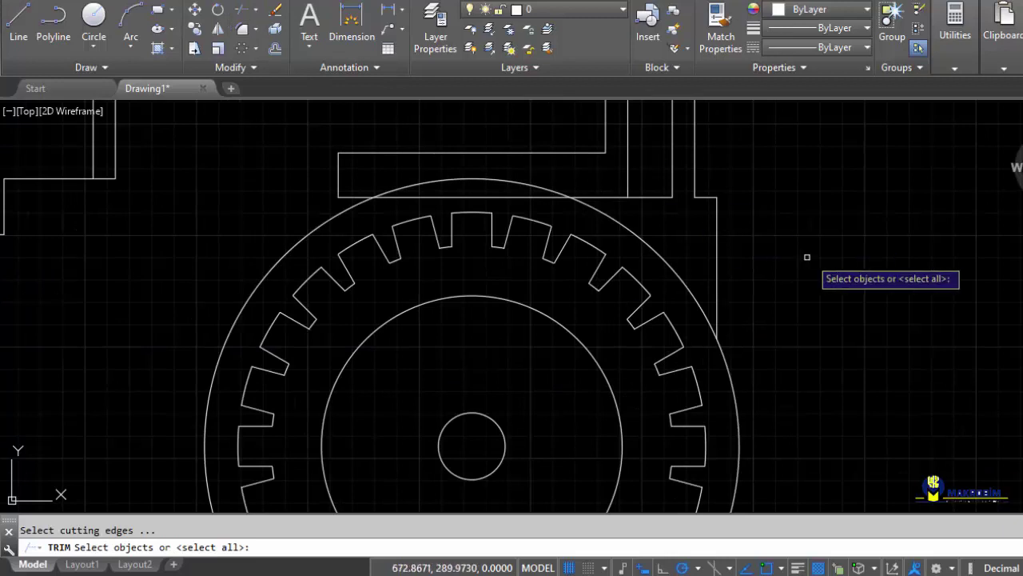
{"action": "key", "text": "Return"}
{"action": "scroll", "coordinate": [783, 304], "scroll_direction": "down", "scroll_amount": 4}
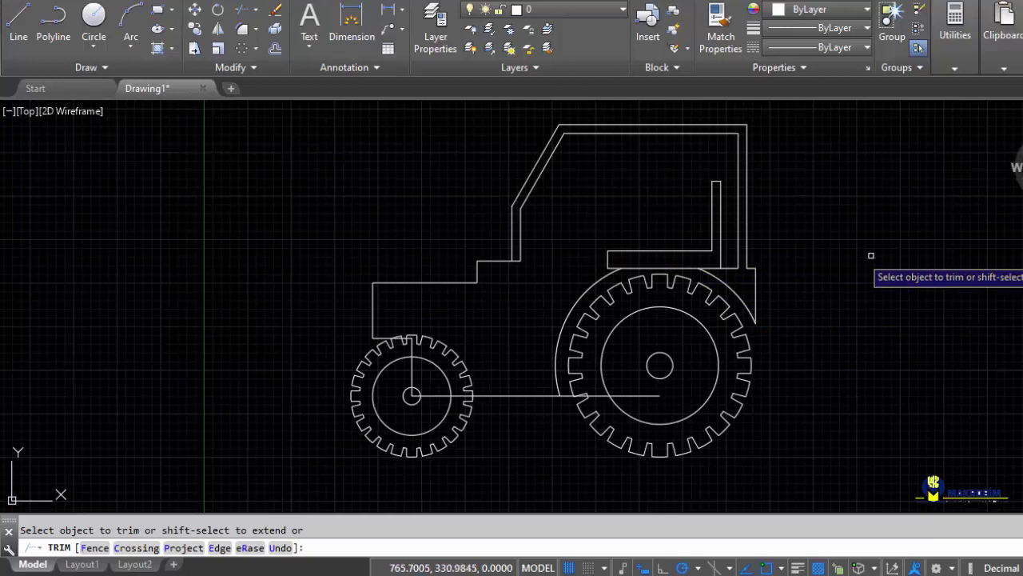
Draw a radius-80 tyre circle centred on the small front gear's hub.
{"action": "left_click", "coordinate": [91, 26]}
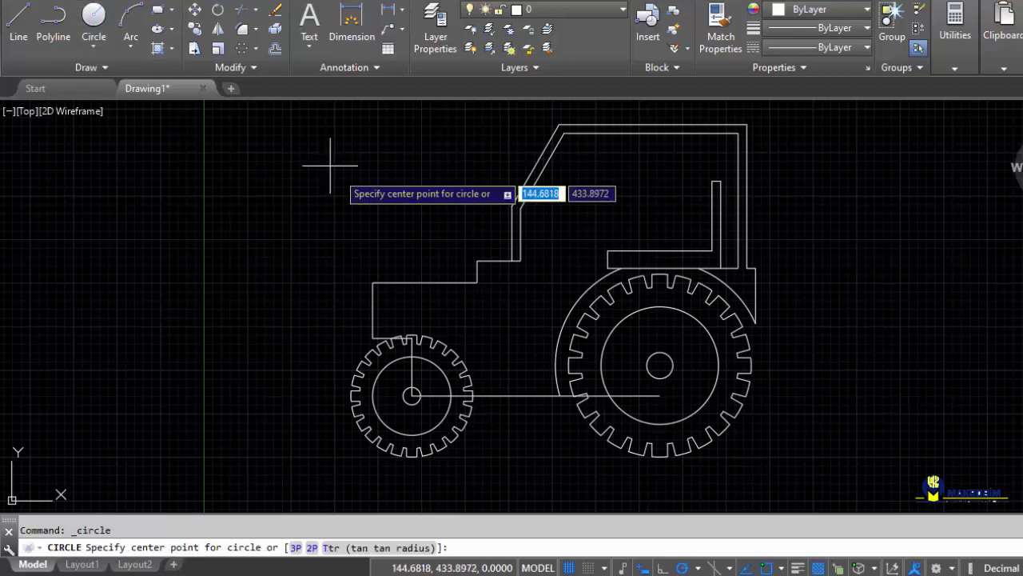
{"action": "scroll", "coordinate": [419, 390], "scroll_direction": "up", "scroll_amount": 4}
{"action": "left_click", "coordinate": [400, 398]}
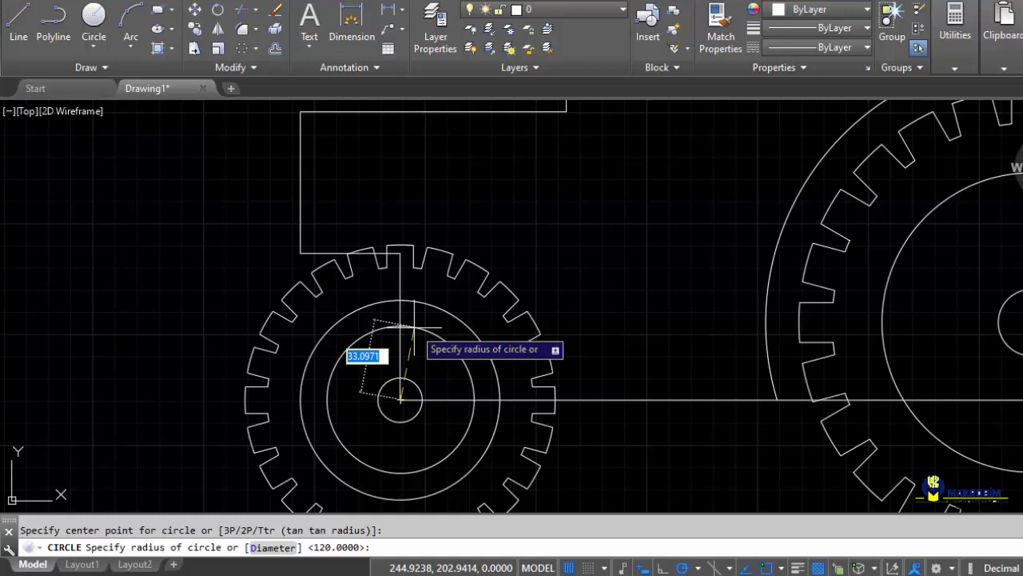
{"action": "type", "text": "80"}
{"action": "key", "text": "Return"}
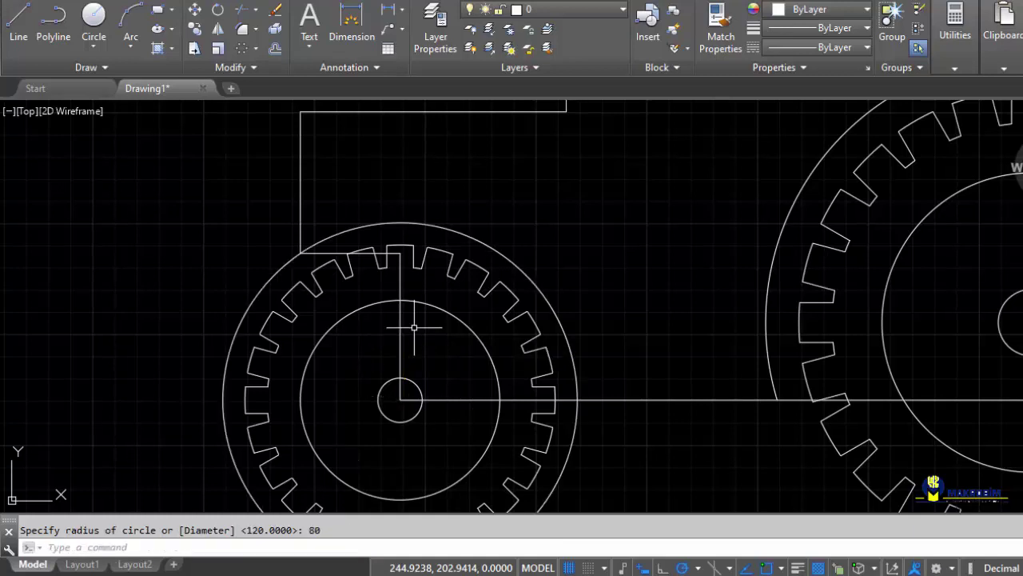
{"action": "middle_click_drag", "start_coordinate": [592, 332], "coordinate": [498, 302]}
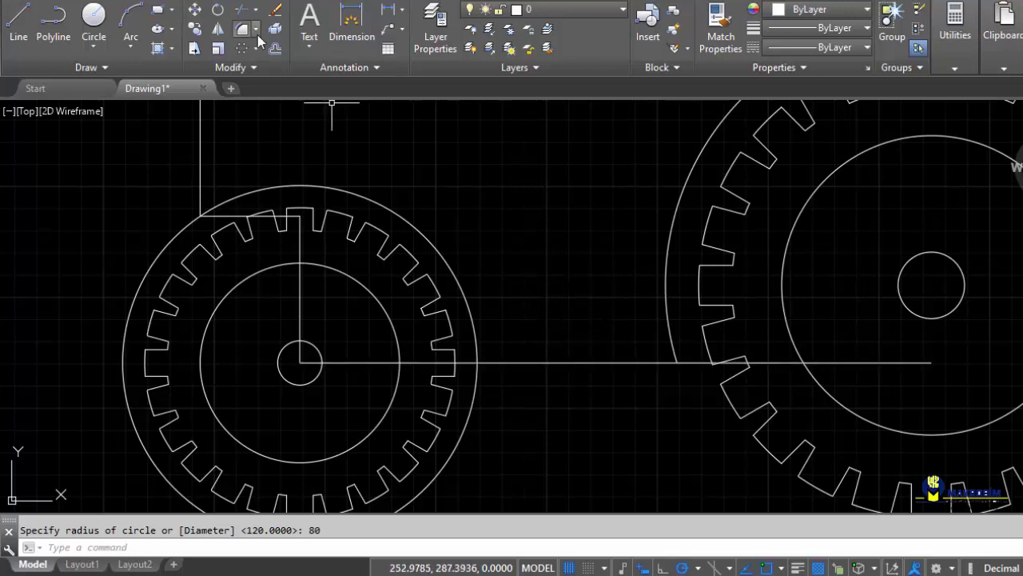
Offset the horizontal line linking the two wheel hubs 20 units upward.
{"action": "left_click", "coordinate": [278, 50]}
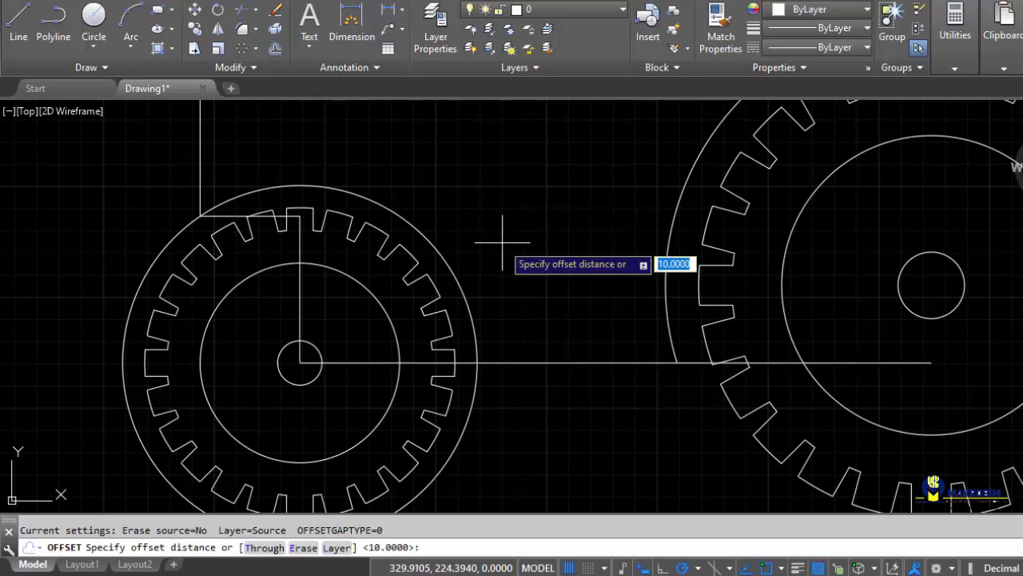
{"action": "key", "text": "Return"}
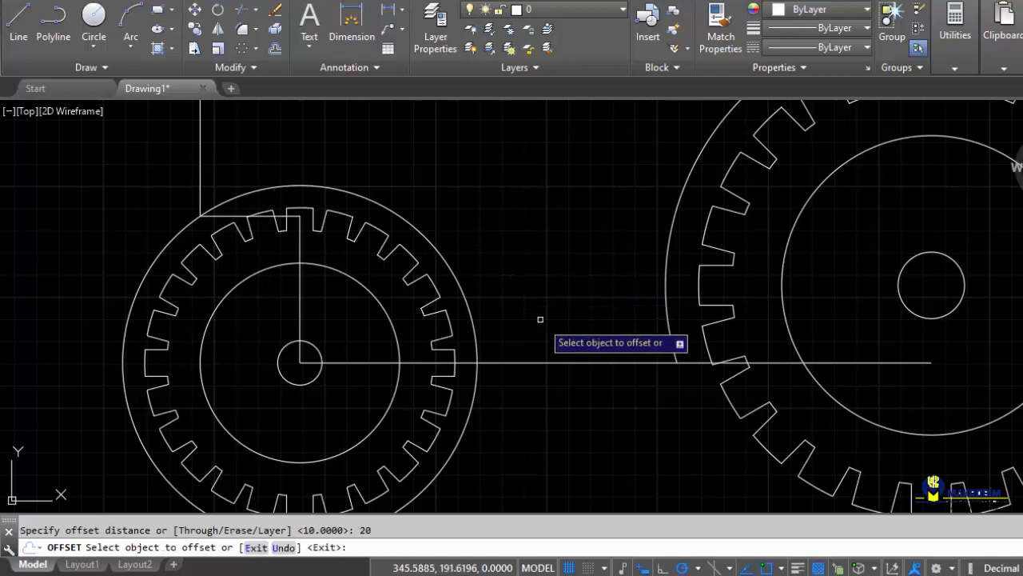
{"action": "left_click", "coordinate": [552, 361]}
{"action": "left_click", "coordinate": [560, 308]}
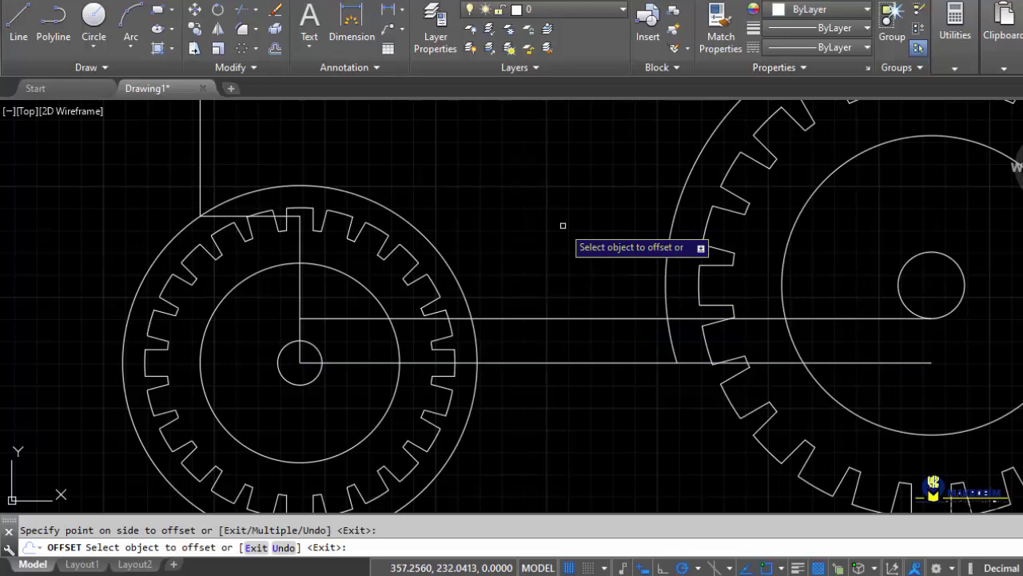
{"action": "scroll", "coordinate": [566, 212], "scroll_direction": "down", "scroll_amount": 4}
{"action": "middle_click_drag", "start_coordinate": [568, 197], "coordinate": [452, 268]}
Start a line where the upper axle line meets the front tyre, running 37.54 horizontally.
{"action": "left_click", "coordinate": [18, 26]}
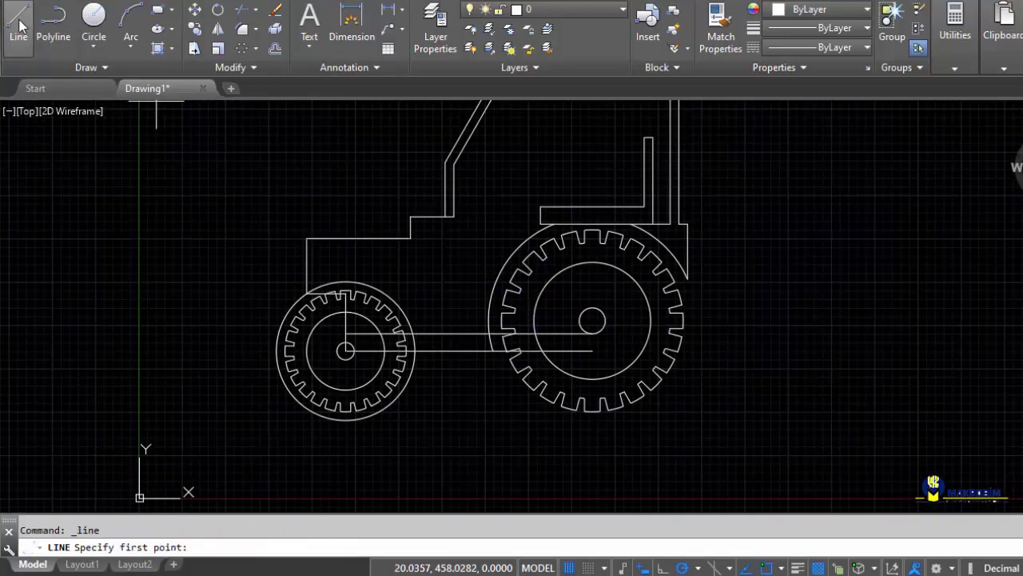
{"action": "scroll", "coordinate": [434, 304], "scroll_direction": "up", "scroll_amount": 4}
{"action": "middle_click_drag", "start_coordinate": [434, 304], "coordinate": [524, 259]}
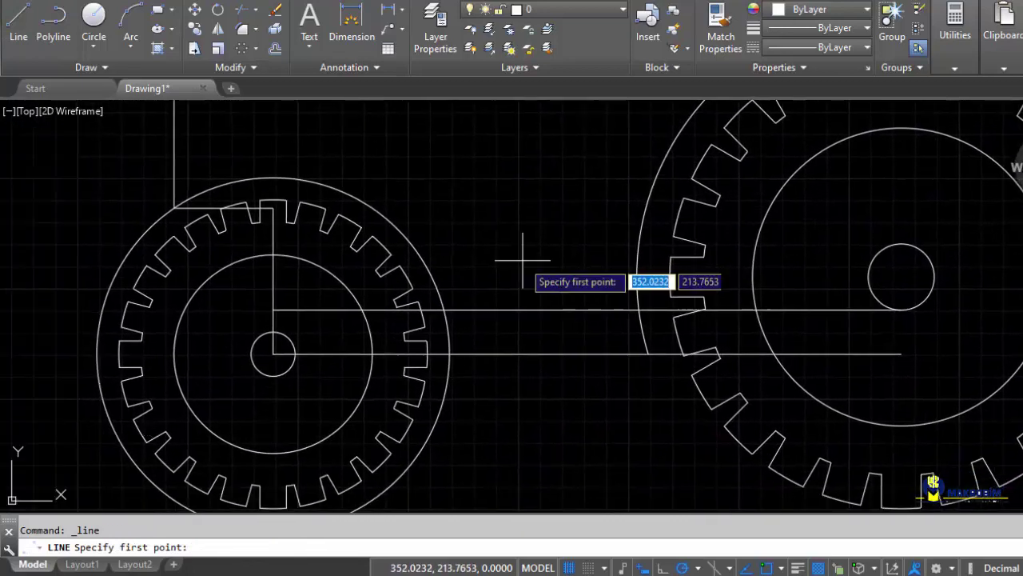
{"action": "left_click", "coordinate": [445, 309]}
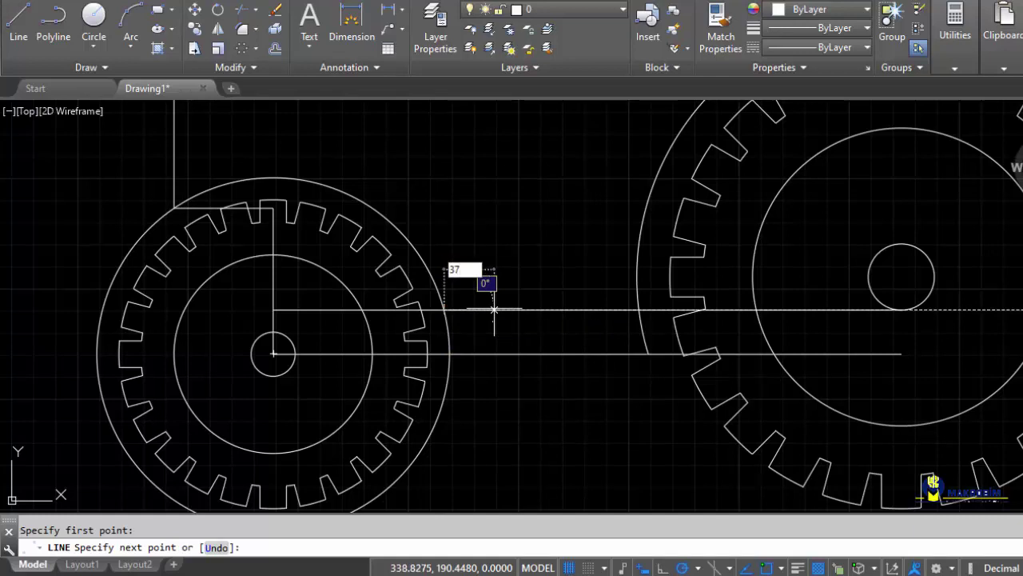
{"action": "type", "text": "37.54"}
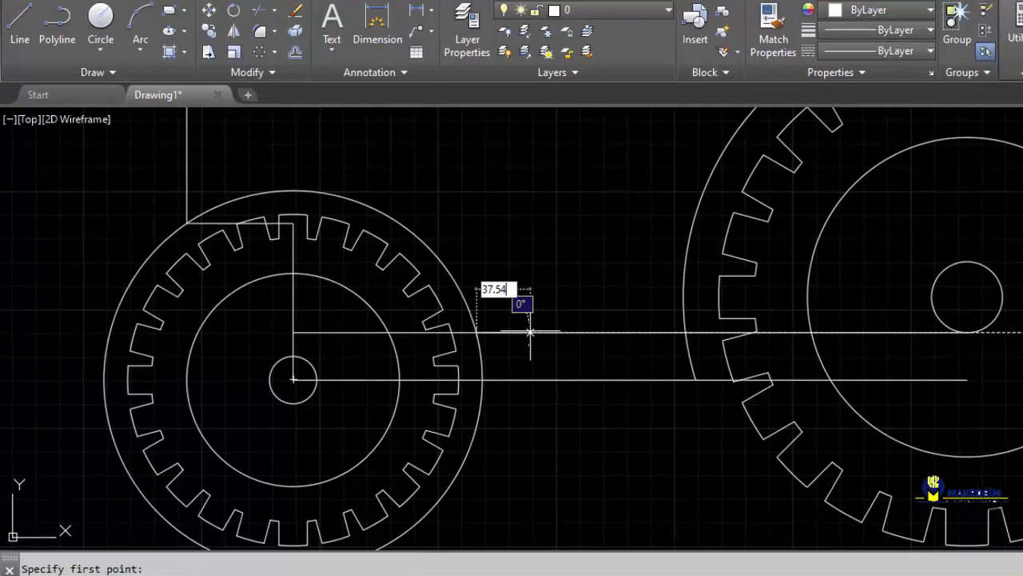
{"action": "key", "text": "Return"}
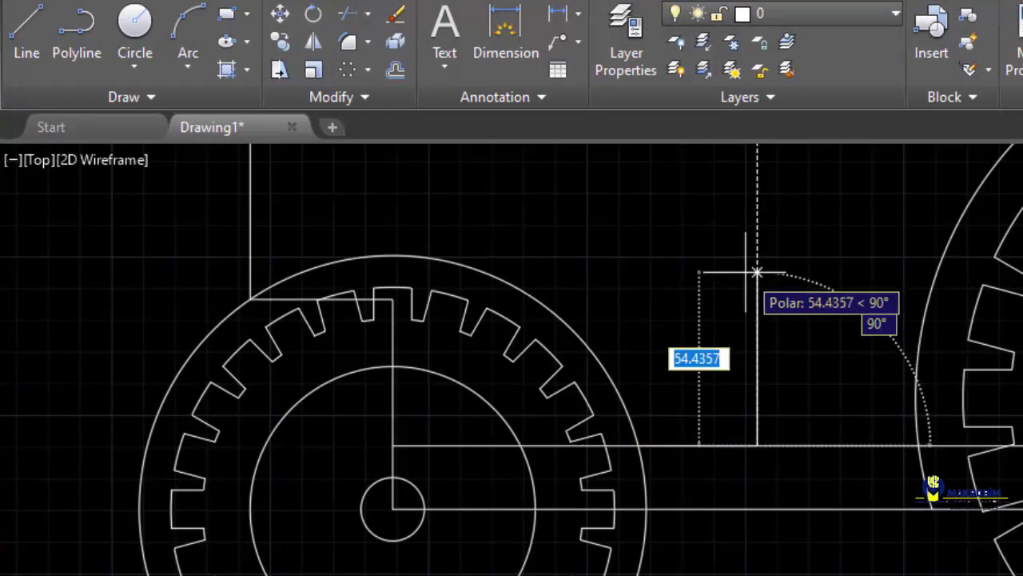
Continue the body outline 60 up, 25 right, 75 up, ending at the cab line's endpoint.
{"action": "type", "text": "60"}
{"action": "key", "text": "Return"}
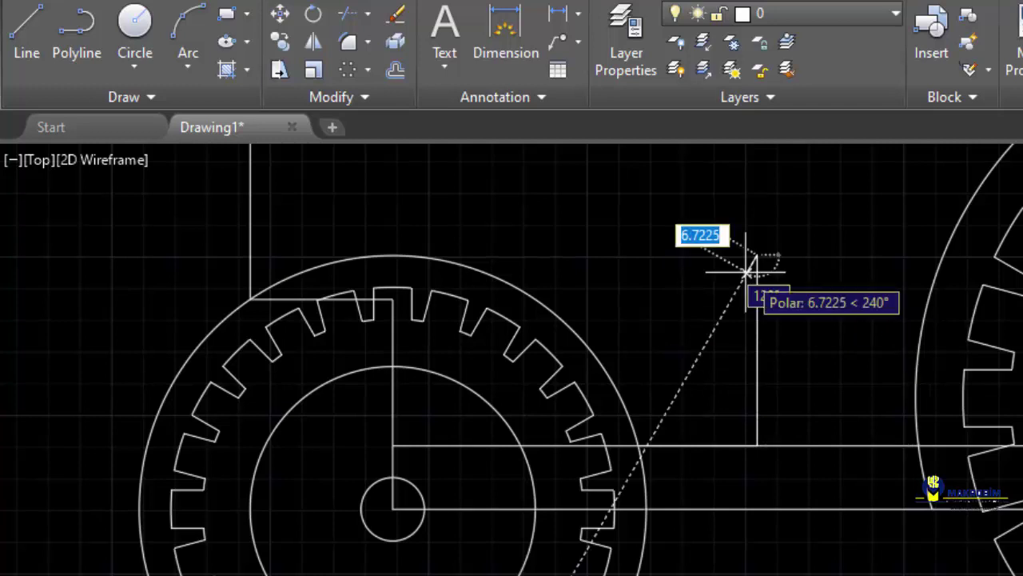
{"action": "type", "text": "25"}
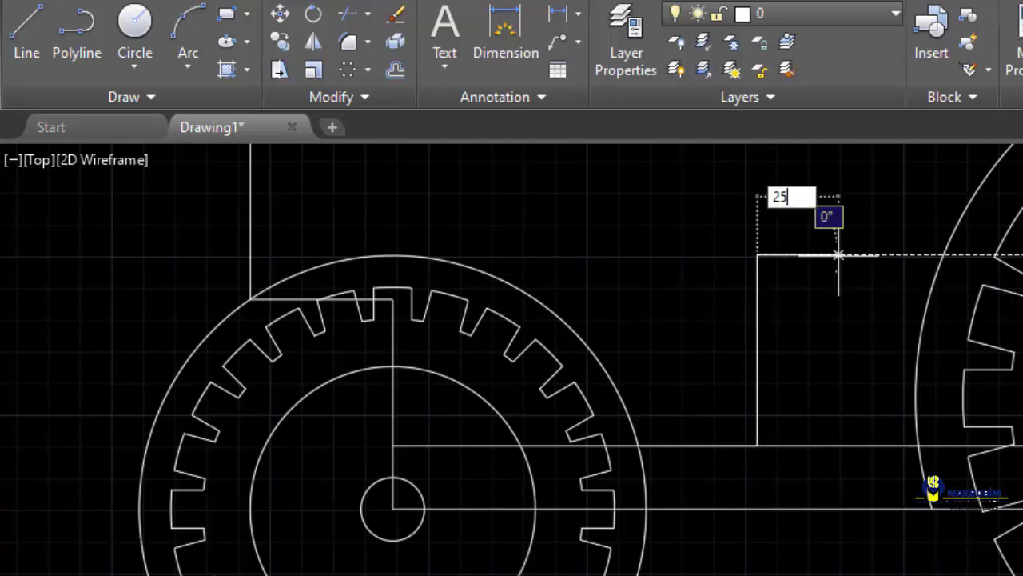
{"action": "key", "text": "Return"}
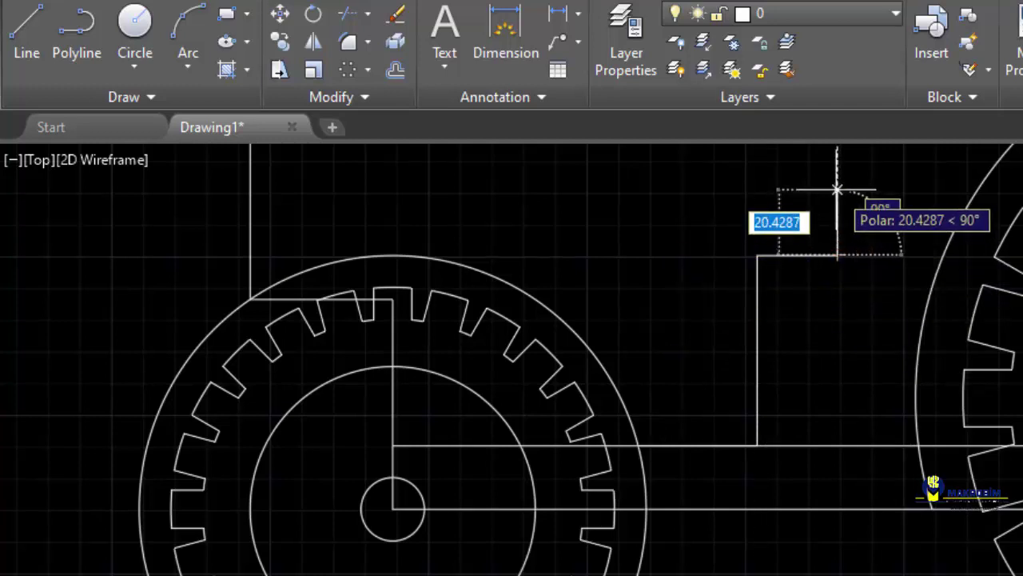
{"action": "middle_click_drag", "start_coordinate": [839, 189], "coordinate": [800, 442]}
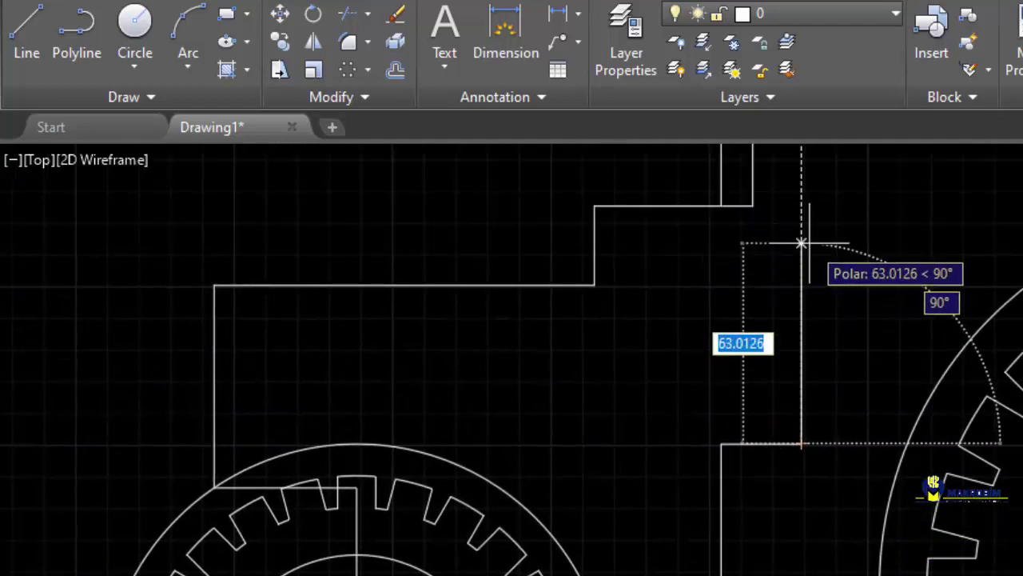
{"action": "type", "text": "75"}
{"action": "key", "text": "Return"}
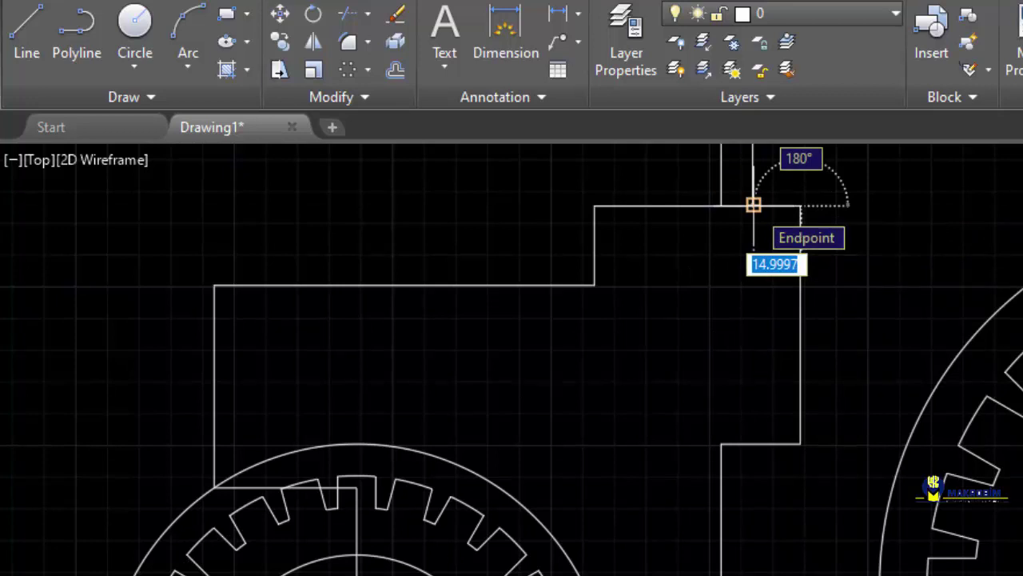
{"action": "left_click", "coordinate": [753, 205]}
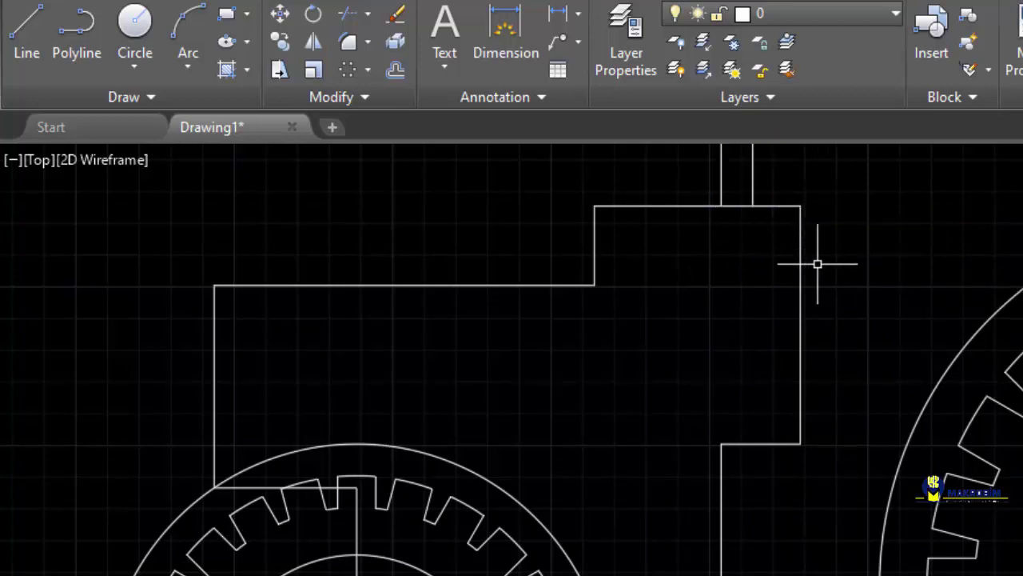
{"action": "mouse_move", "coordinate": [817, 263]}
{"action": "middle_mouse_down"}
{"action": "mouse_move", "coordinate": [653, 229]}
{"action": "mouse_move", "coordinate": [638, 267]}
{"action": "middle_mouse_up"}
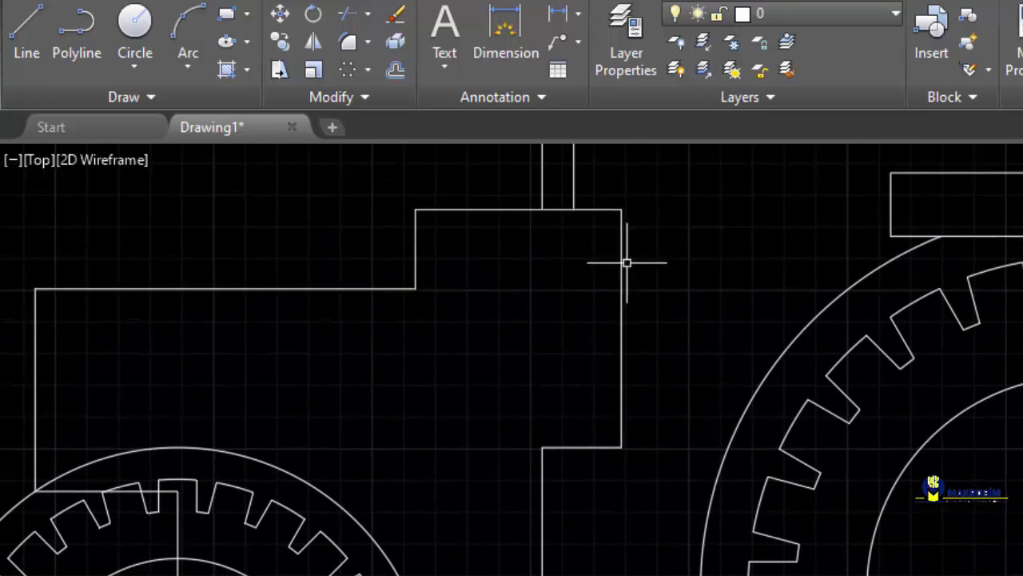
Draw a 120-unit steering column line at 60° from the body's right edge into the cab.
{"action": "left_click", "coordinate": [35, 45]}
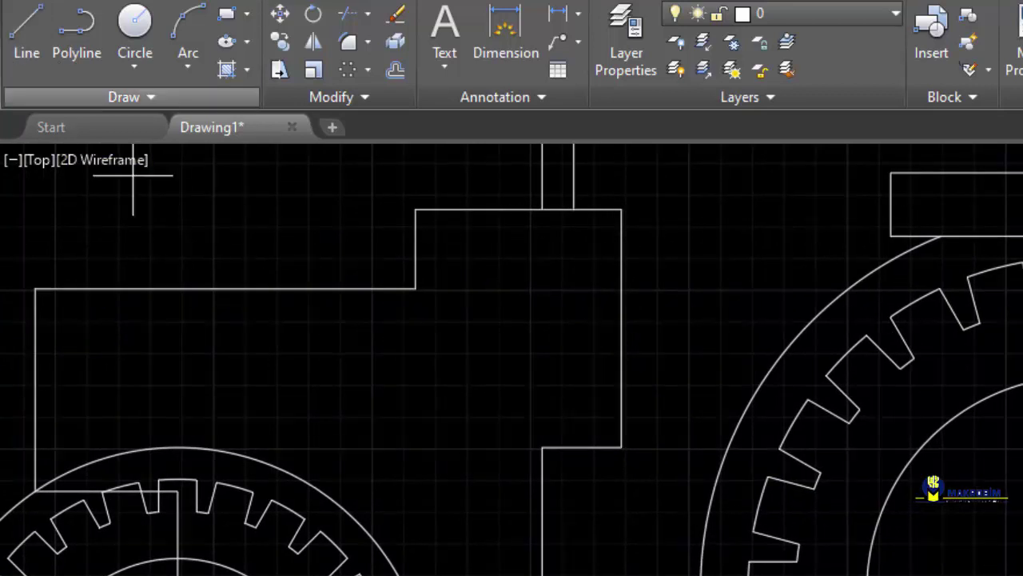
{"action": "left_click", "coordinate": [622, 327]}
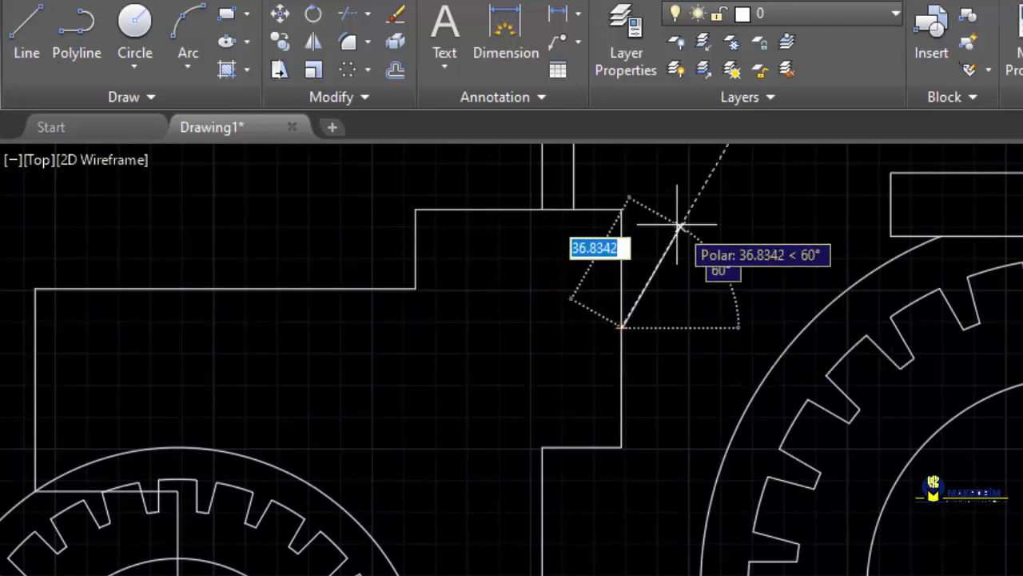
{"action": "mouse_move", "coordinate": [686, 219]}
{"action": "middle_mouse_down"}
{"action": "mouse_move", "coordinate": [545, 291]}
{"action": "mouse_move", "coordinate": [497, 340]}
{"action": "middle_mouse_up"}
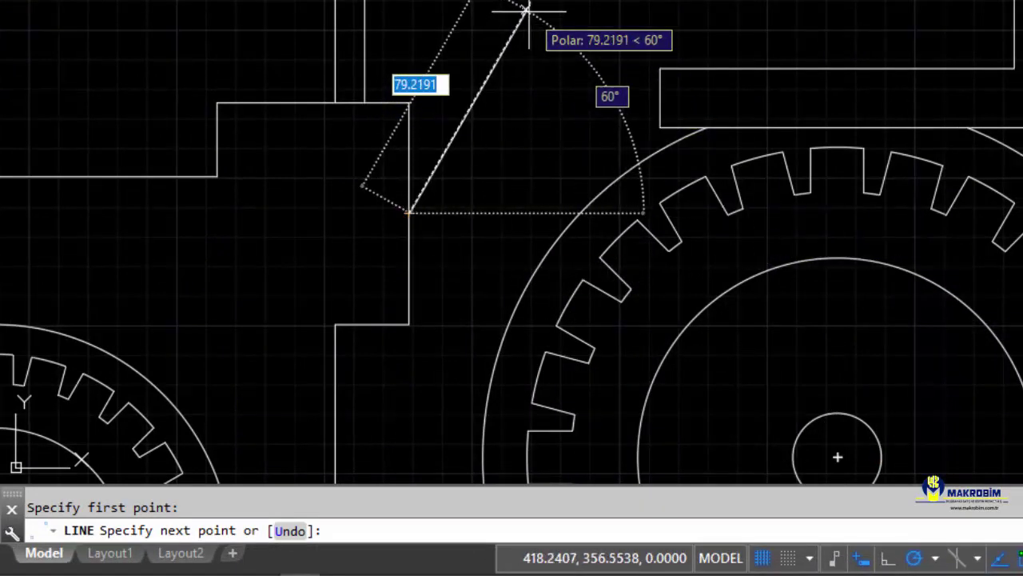
{"action": "type", "text": "120"}
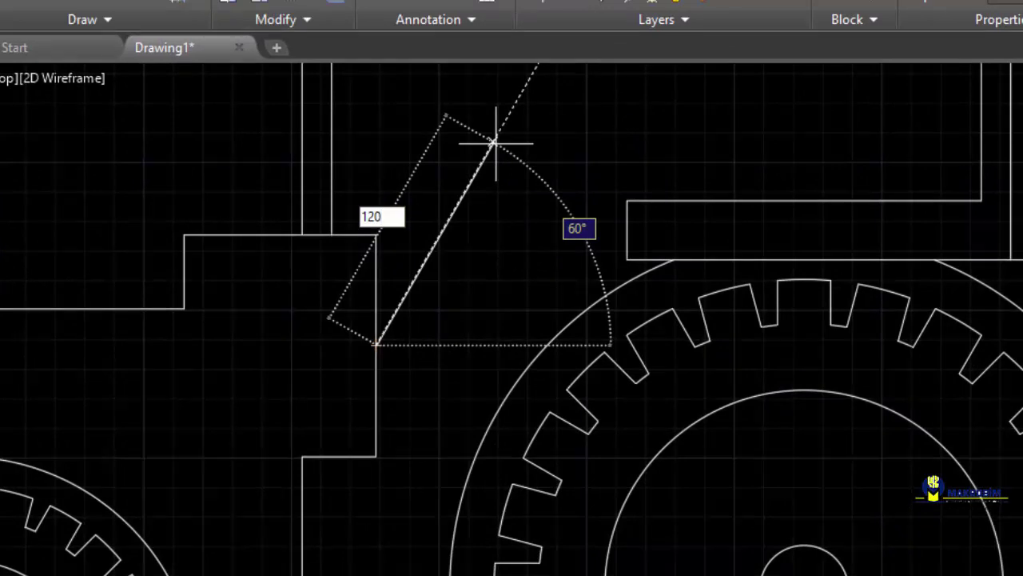
{"action": "key", "text": "Return"}
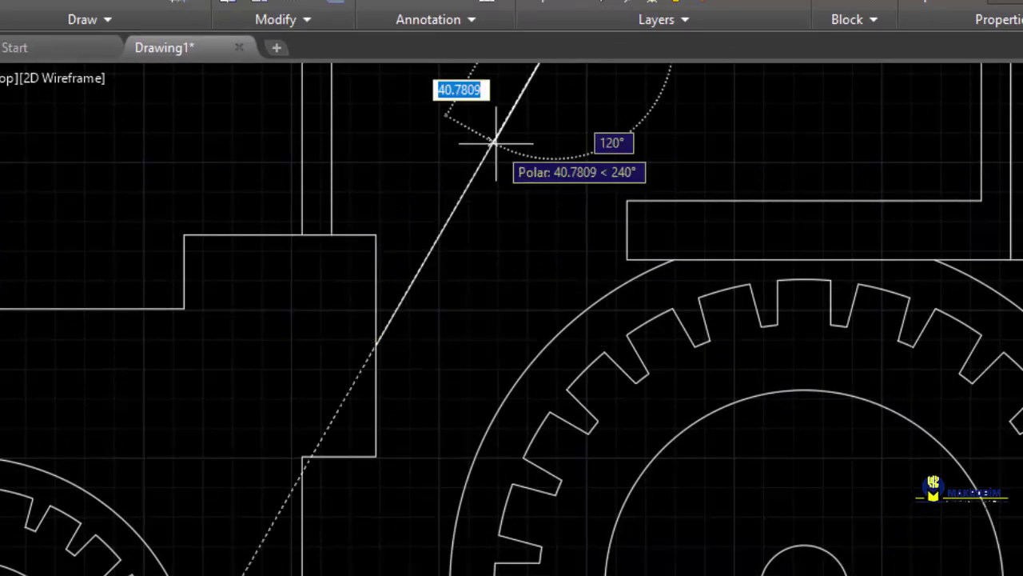
{"action": "key", "text": "Return"}
{"action": "scroll", "coordinate": [520, 192], "scroll_direction": "down", "scroll_amount": 3}
{"action": "middle_click_drag", "start_coordinate": [520, 192], "coordinate": [348, 402]}
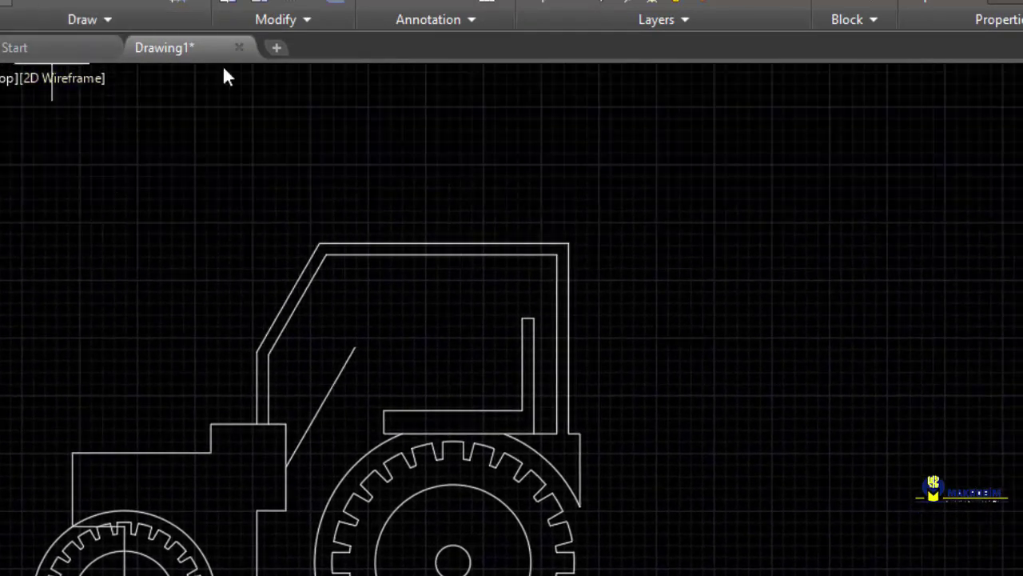
{"action": "key", "text": "Return"}
Outline the steering wheel bar atop the column with segments 30, 10, 6, 11 and 30.
{"action": "left_click", "coordinate": [355, 348]}
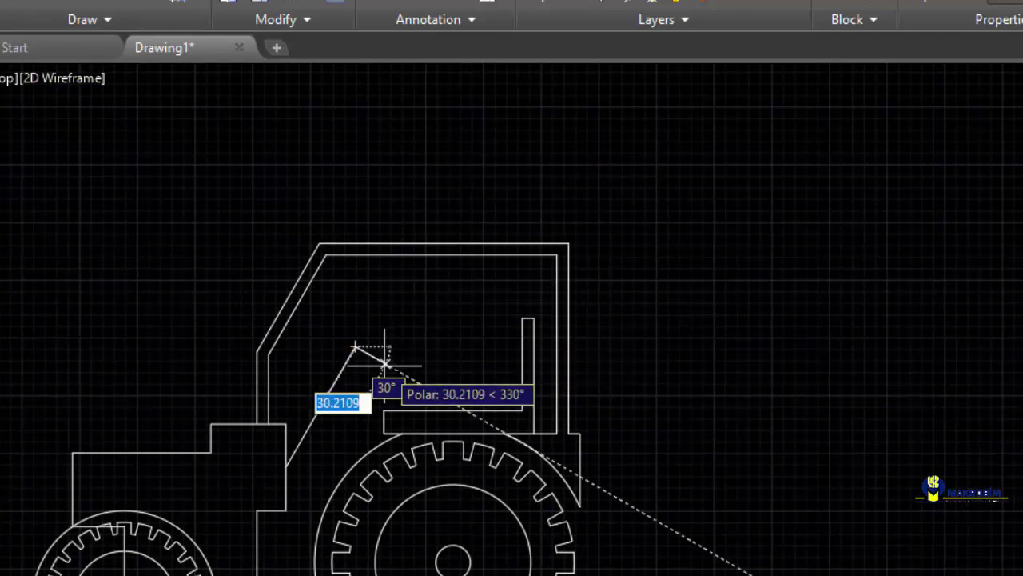
{"action": "type", "text": "30"}
{"action": "key", "text": "Return"}
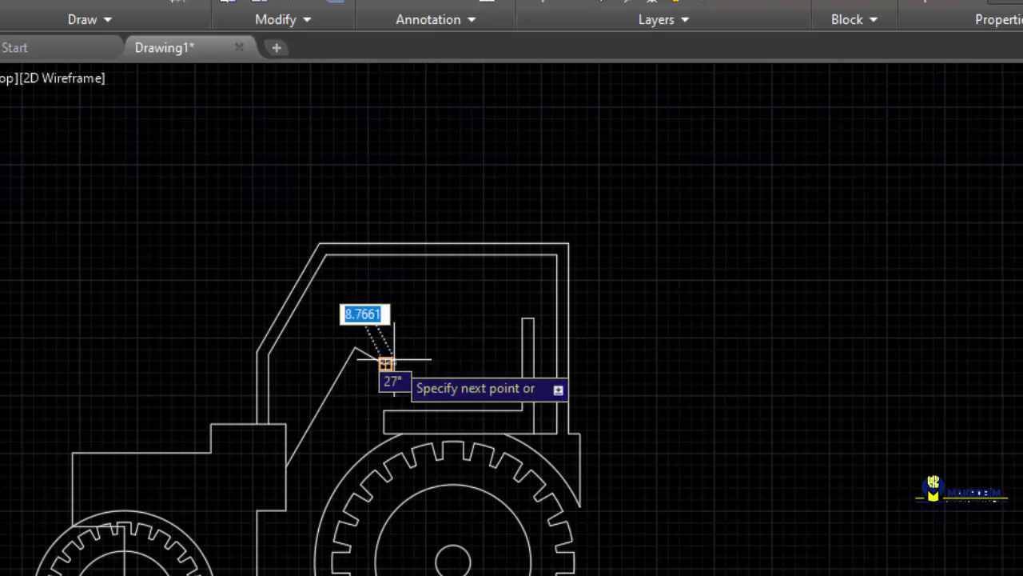
{"action": "scroll", "coordinate": [417, 318], "scroll_direction": "up", "scroll_amount": 4}
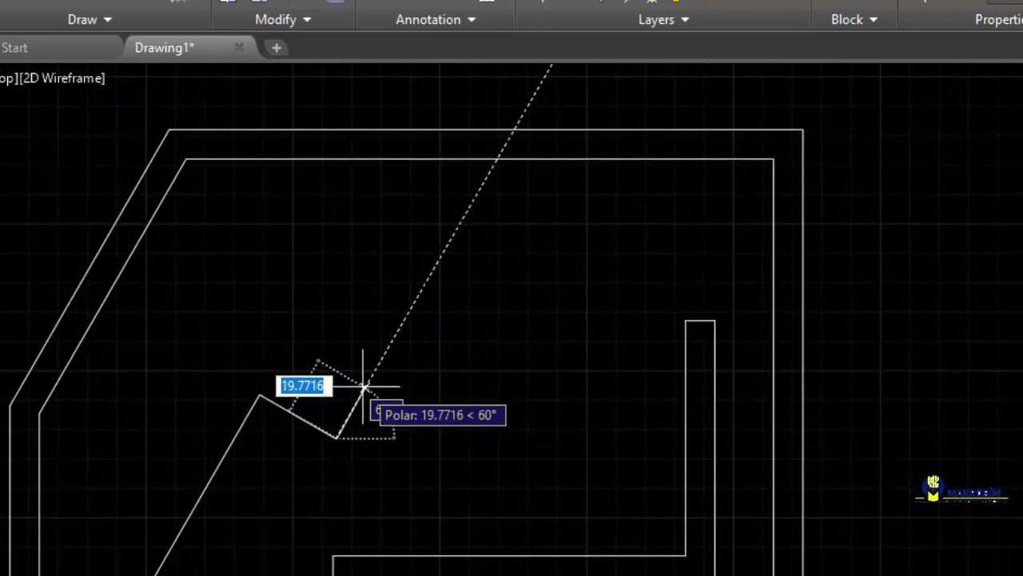
{"action": "type", "text": "10"}
{"action": "key", "text": "Return"}
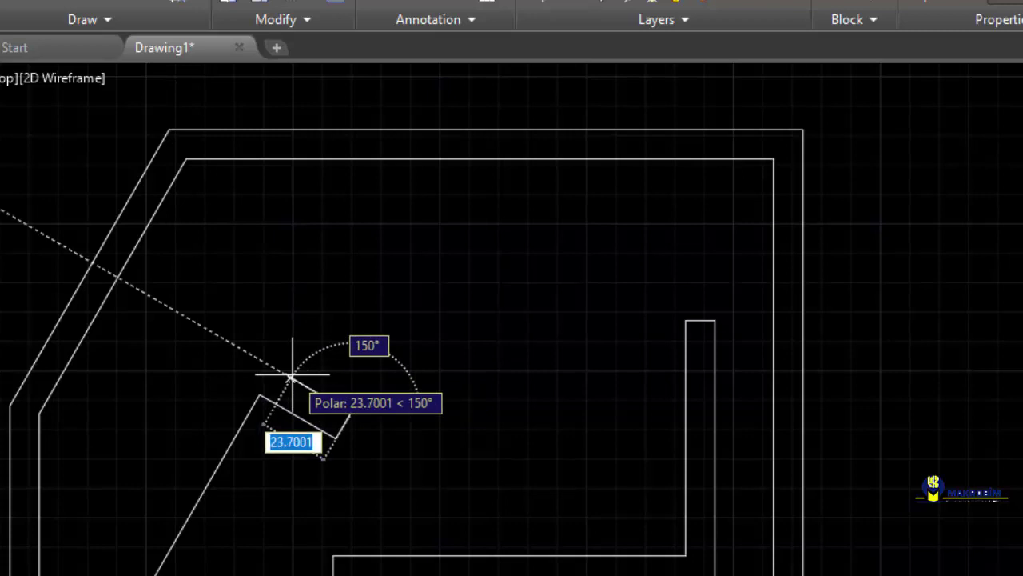
{"action": "type", "text": "6"}
{"action": "key", "text": "Return"}
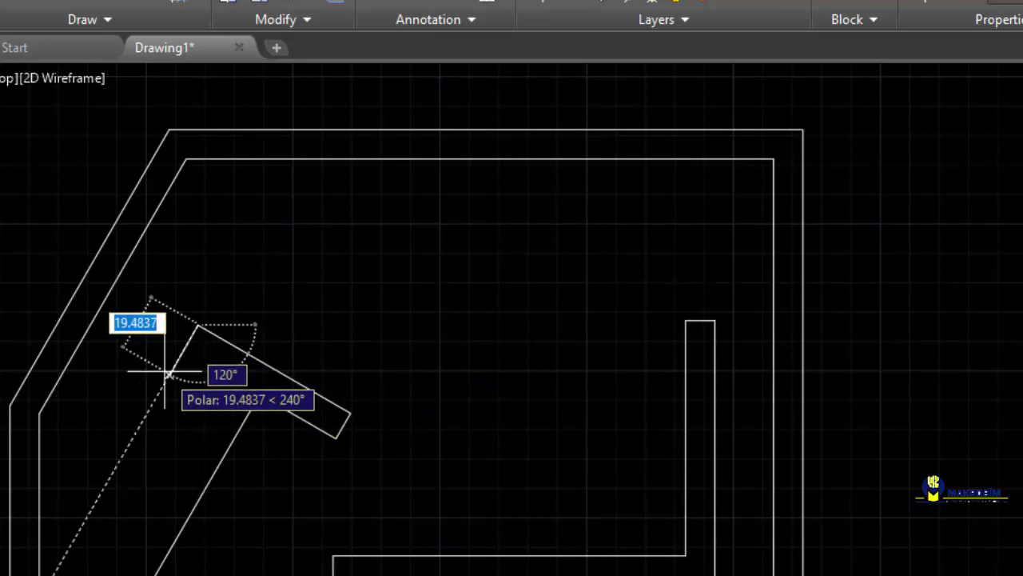
{"action": "type", "text": "11"}
{"action": "key", "text": "Return"}
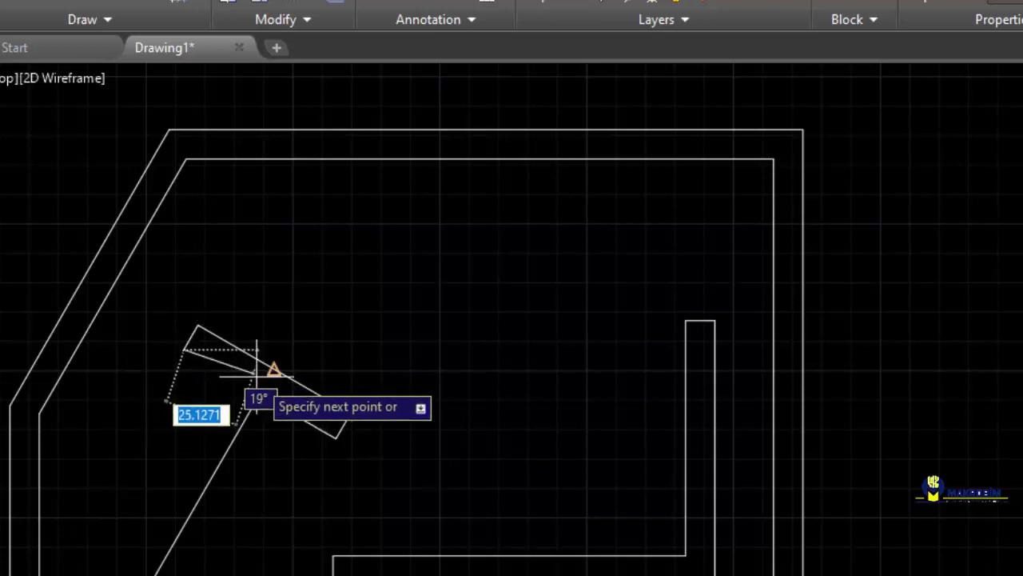
{"action": "type", "text": "30"}
{"action": "key", "text": "Return"}
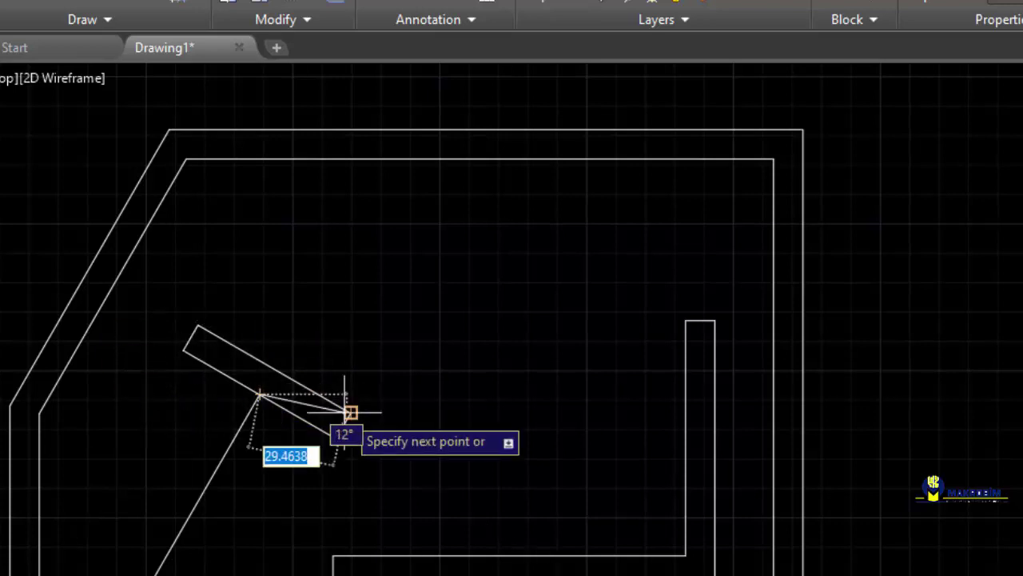
Offset the slanted steering column line 20 units to each side.
{"action": "scroll", "coordinate": [297, 449], "scroll_direction": "down", "scroll_amount": 3}
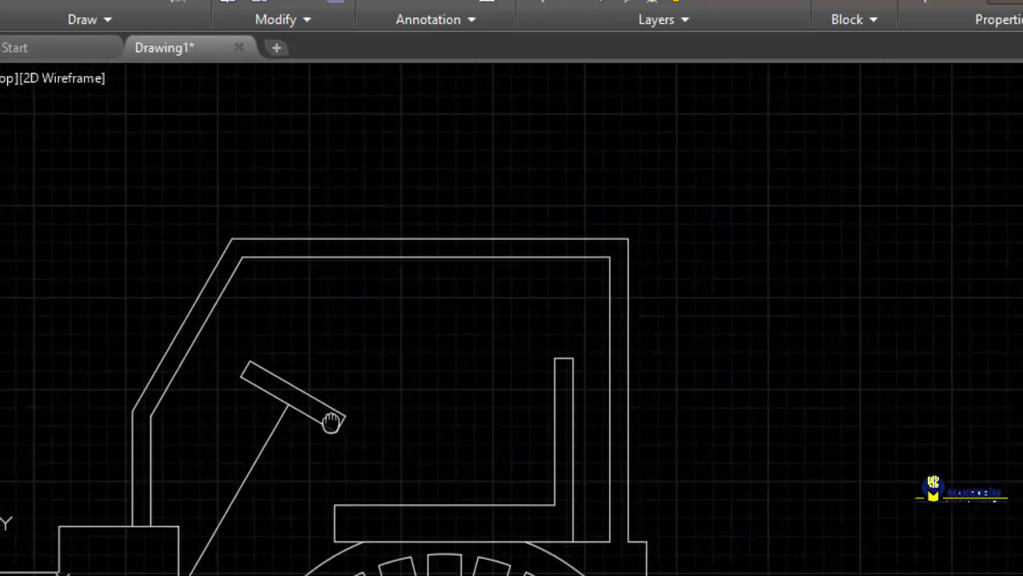
{"action": "middle_click_drag", "start_coordinate": [297, 450], "coordinate": [455, 276]}
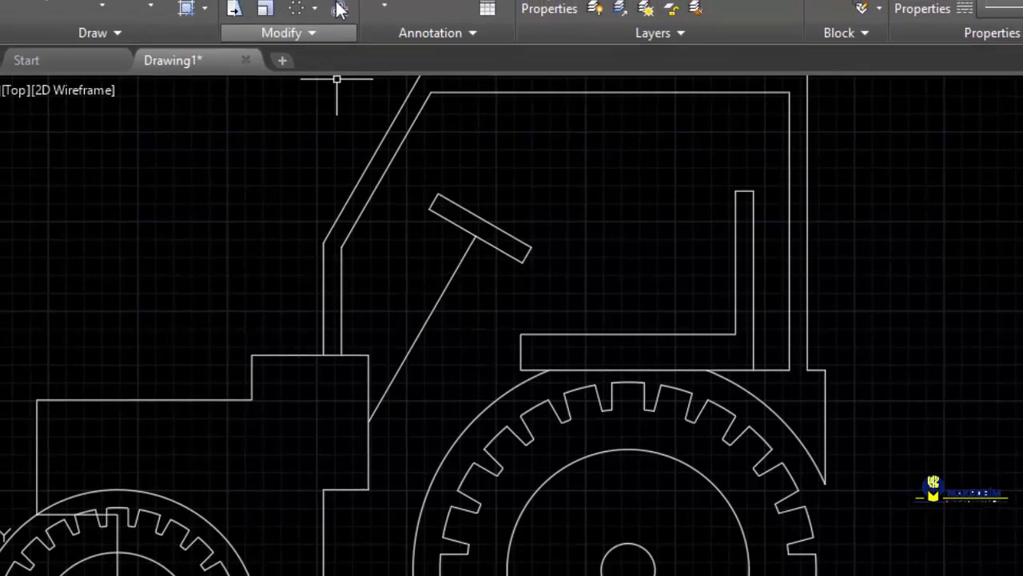
{"action": "left_click", "coordinate": [346, 29]}
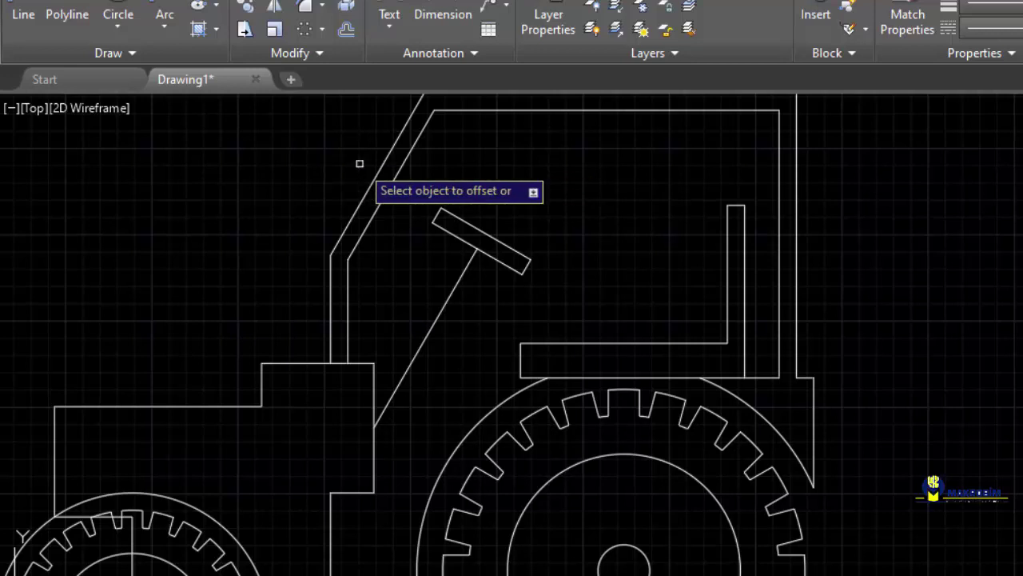
{"action": "left_click", "coordinate": [457, 279]}
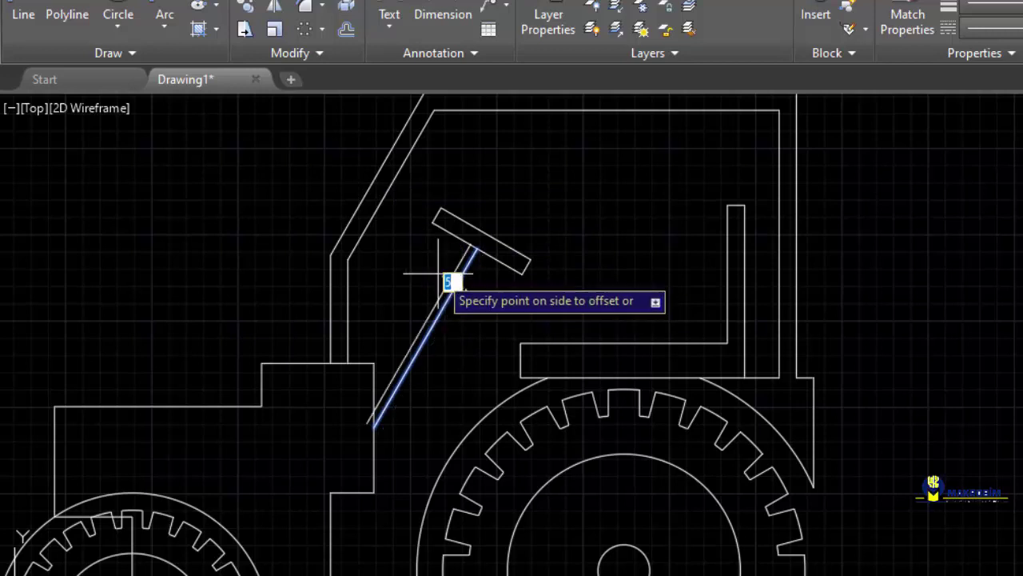
{"action": "left_click", "coordinate": [412, 261]}
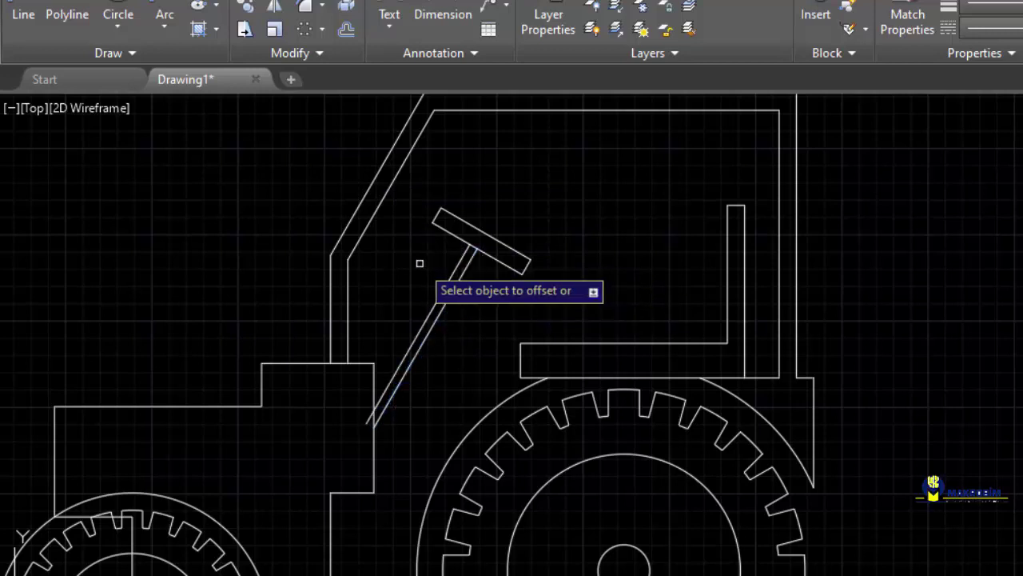
{"action": "left_click", "coordinate": [456, 284]}
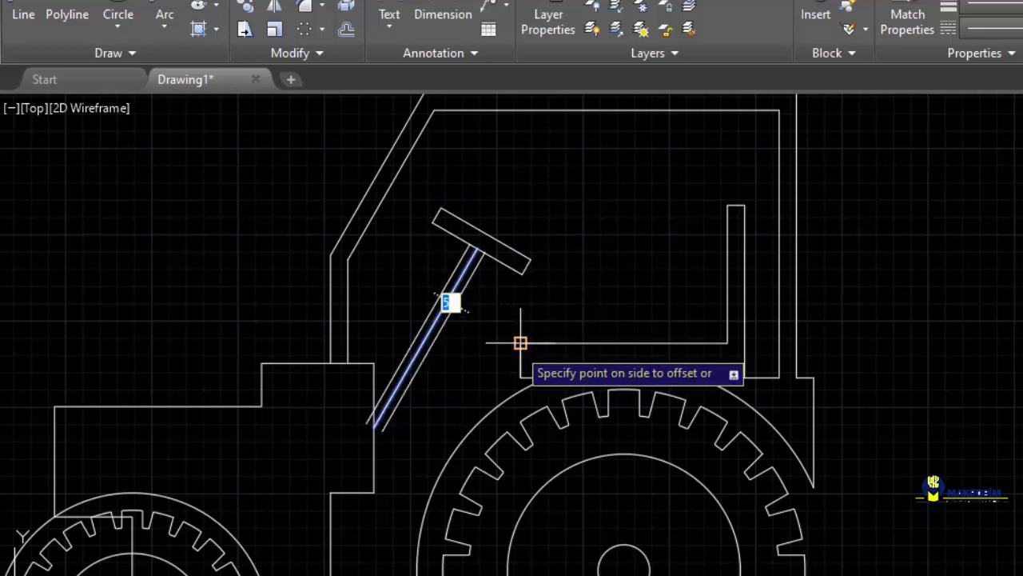
{"action": "left_click", "coordinate": [485, 360]}
{"action": "middle_click_drag", "start_coordinate": [427, 400], "coordinate": [543, 268]}
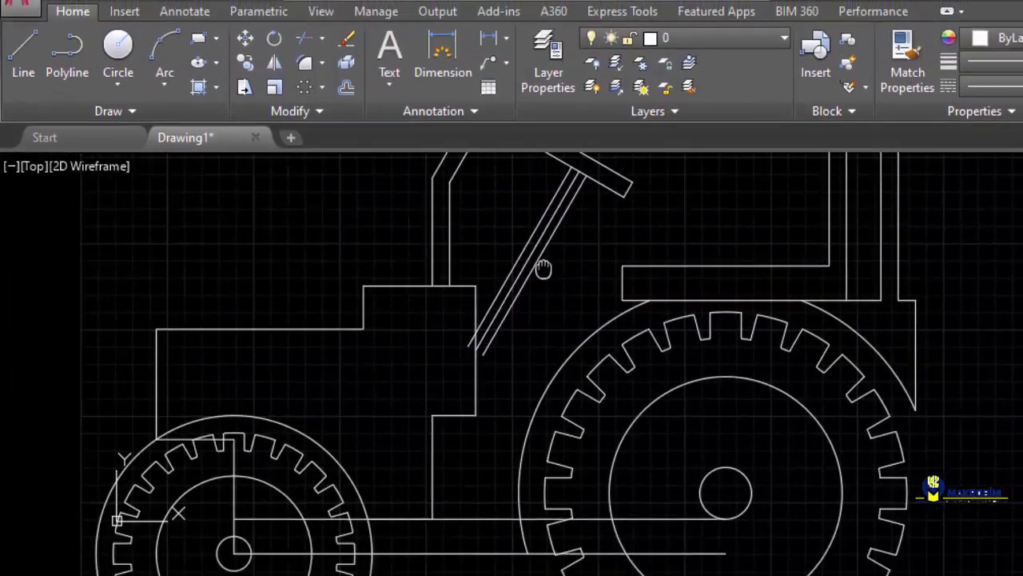
{"action": "scroll", "coordinate": [507, 345], "scroll_direction": "up", "scroll_amount": 5}
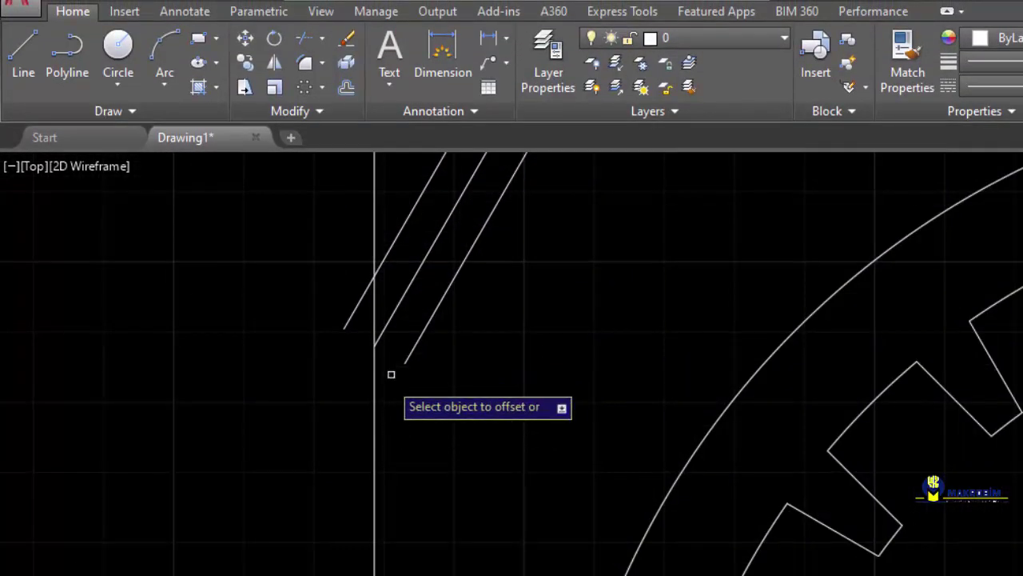
Extend the steering column offset line to the hood's vertical edge, using all objects as boundaries.
{"action": "left_click", "coordinate": [323, 40]}
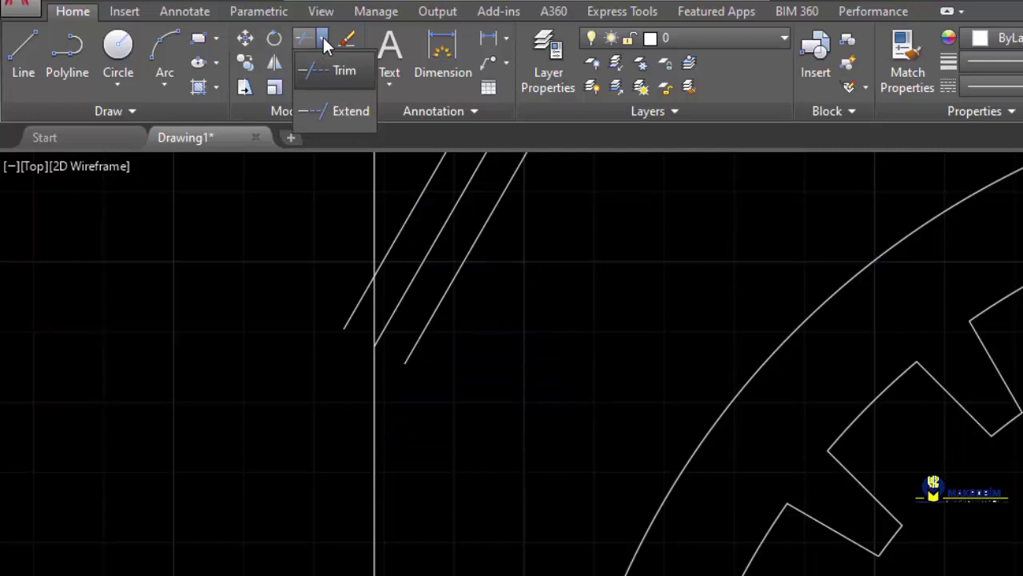
{"action": "left_click", "coordinate": [334, 112]}
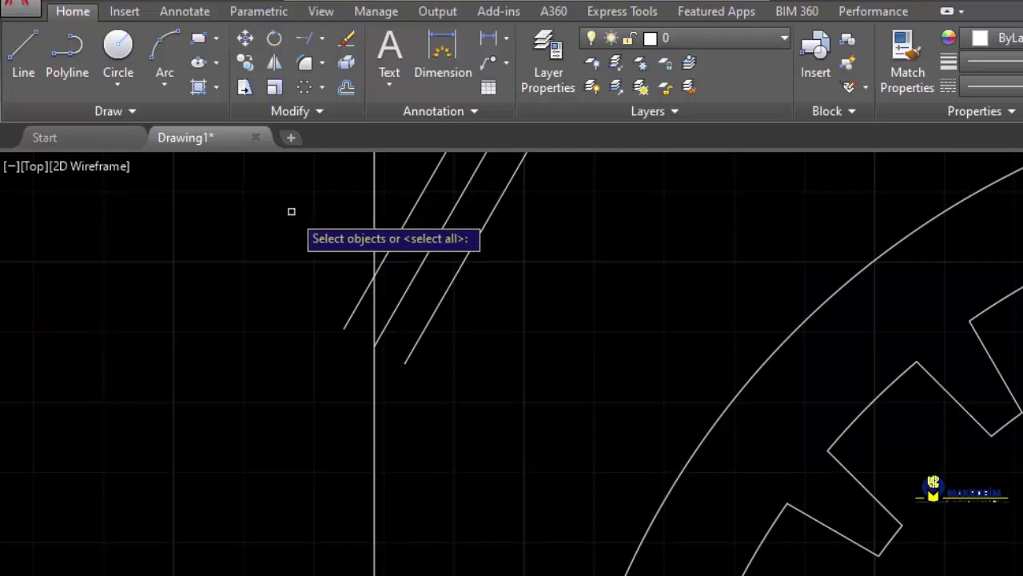
{"action": "key", "text": "Return"}
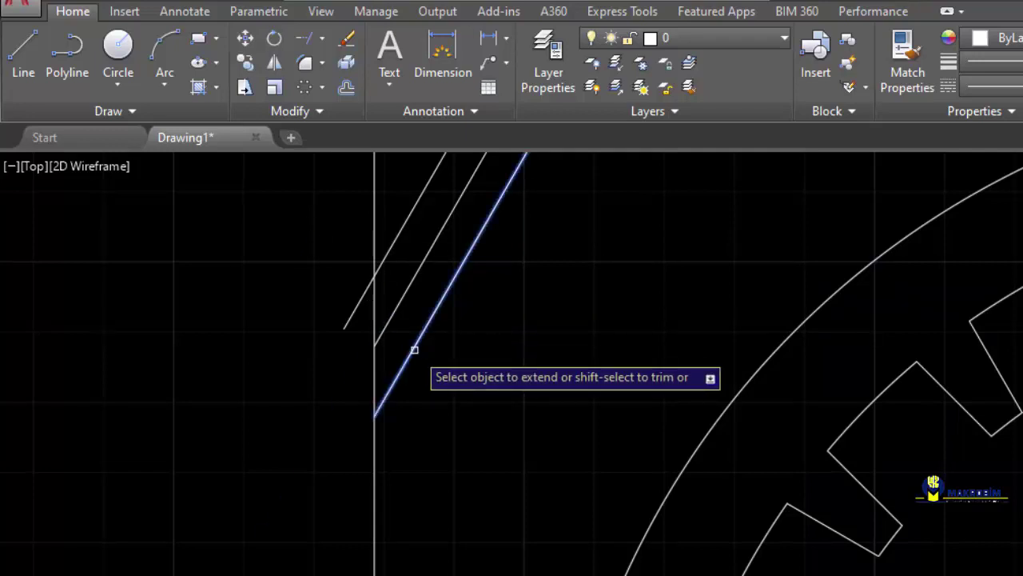
{"action": "scroll", "coordinate": [500, 370], "scroll_direction": "down", "scroll_amount": 6}
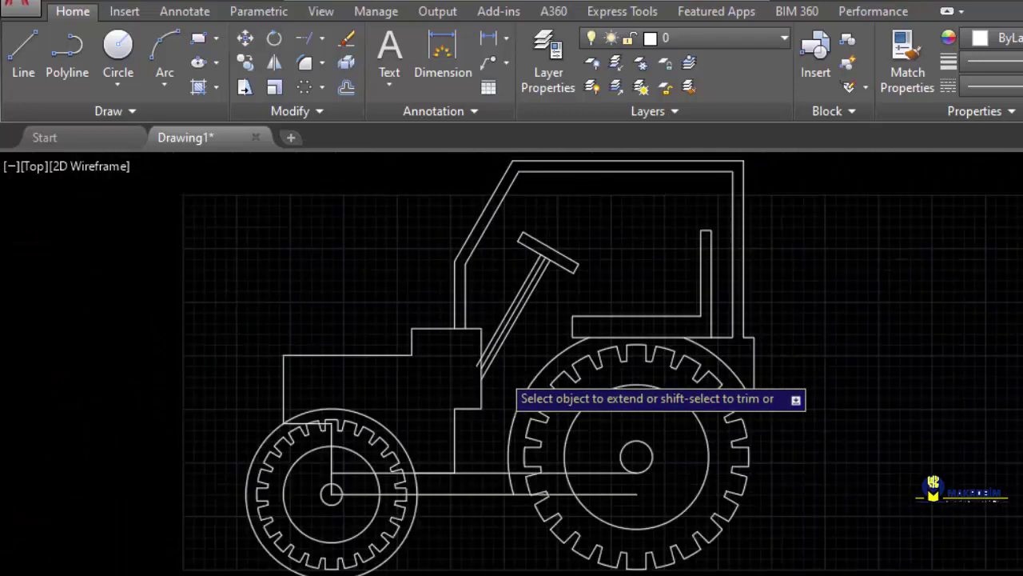
{"action": "scroll", "coordinate": [517, 353], "scroll_direction": "up", "scroll_amount": 2}
{"action": "scroll", "coordinate": [426, 347], "scroll_direction": "up", "scroll_amount": 3}
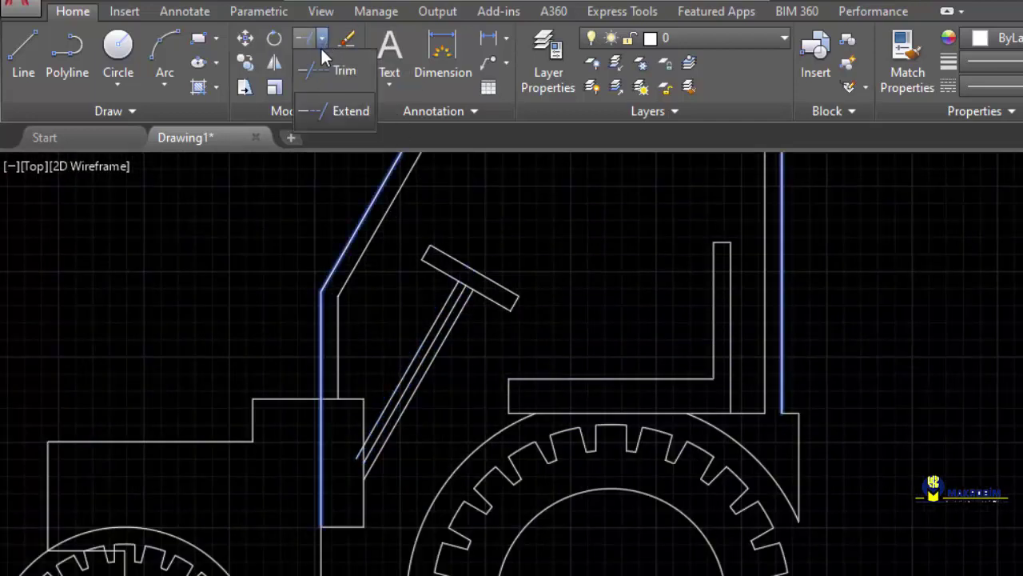
{"action": "left_click", "coordinate": [321, 62]}
{"action": "key", "text": "Return"}
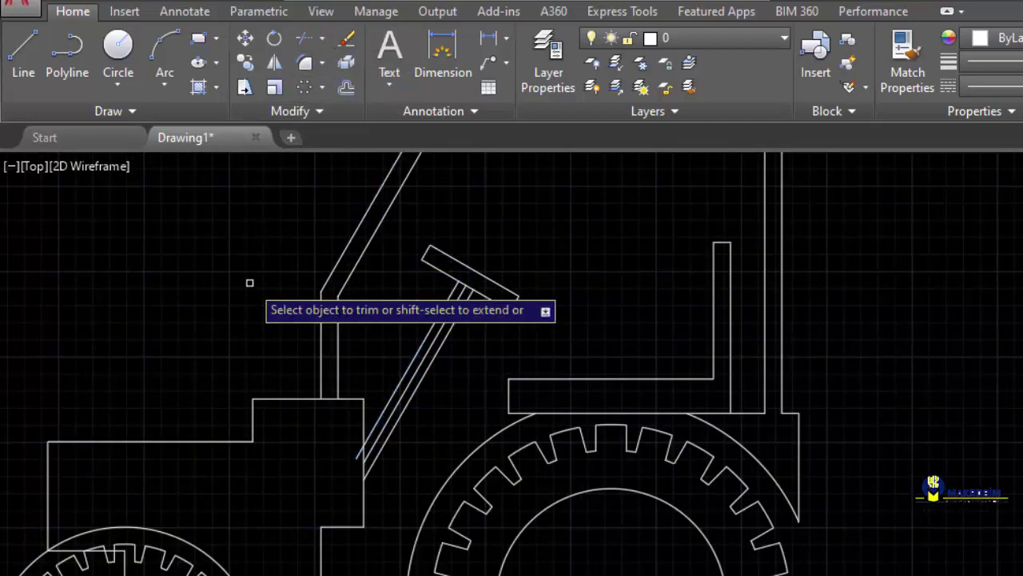
{"action": "scroll", "coordinate": [331, 457], "scroll_direction": "up", "scroll_amount": 3}
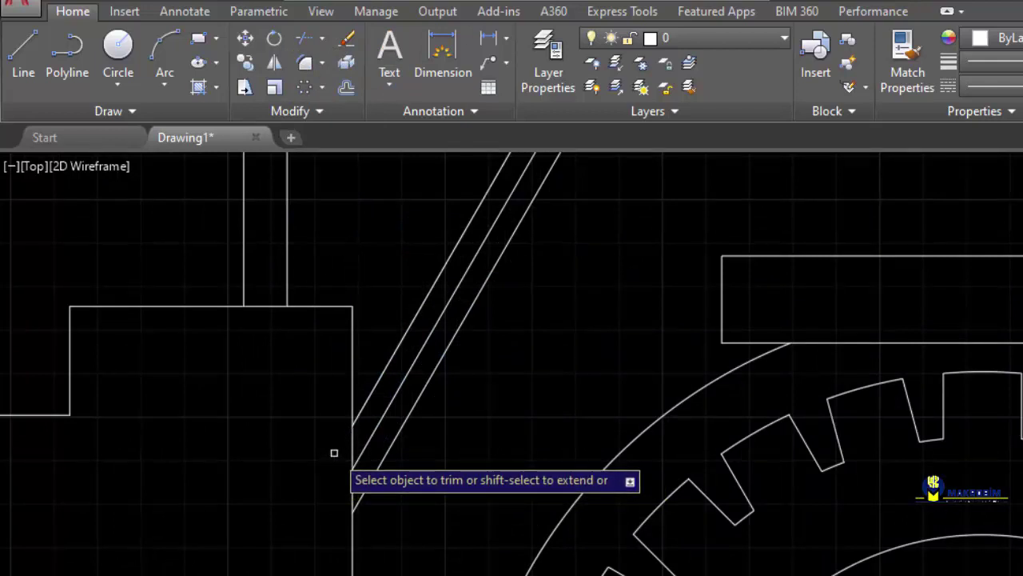
{"action": "scroll", "coordinate": [504, 444], "scroll_direction": "down", "scroll_amount": 6}
{"action": "middle_click_drag", "start_coordinate": [505, 444], "coordinate": [463, 375]}
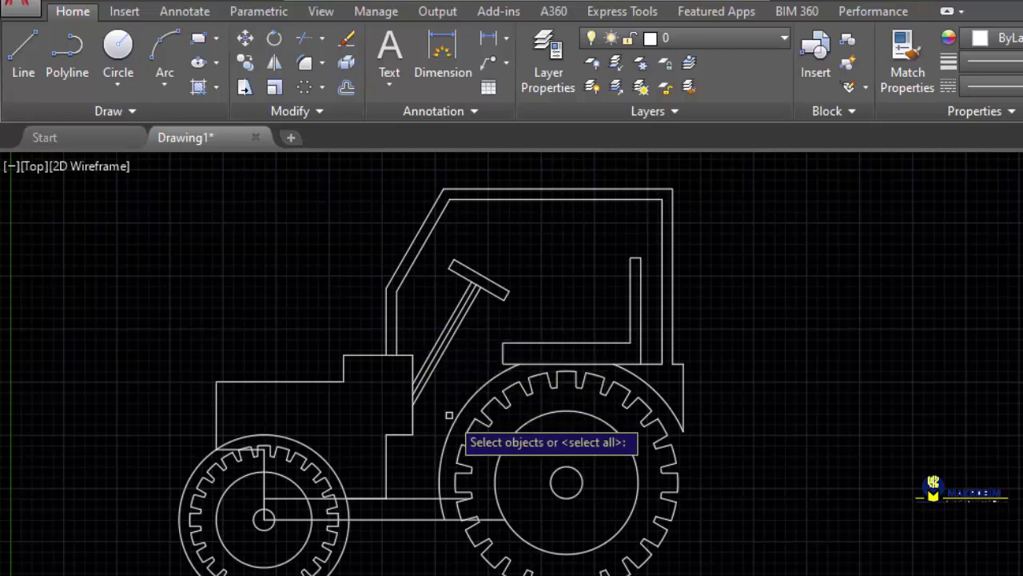
In Trim, select the front wheel's outer circle as the cutting edge.
{"action": "scroll", "coordinate": [454, 417], "scroll_direction": "up", "scroll_amount": 2}
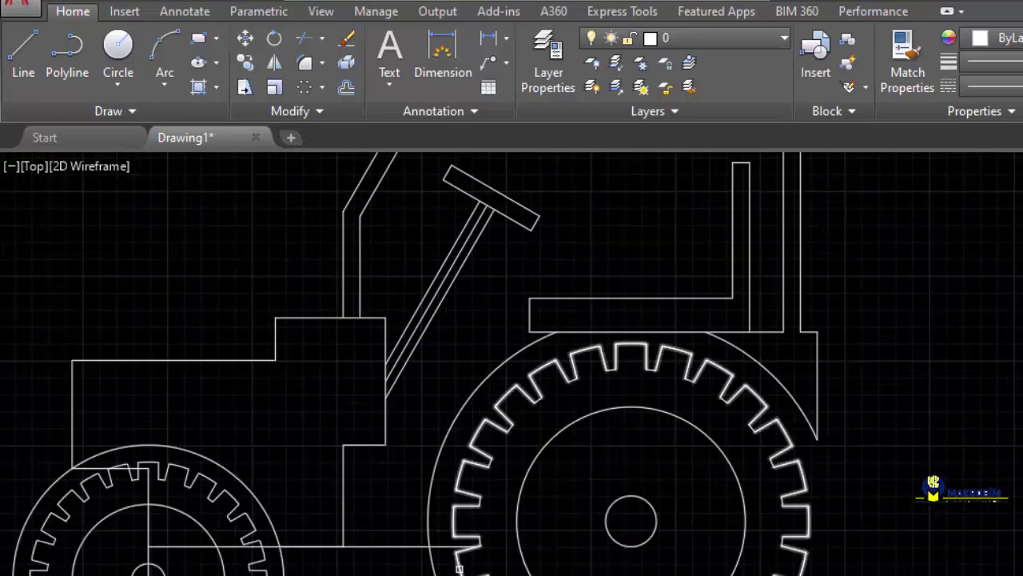
{"action": "type", "text": "e"}
{"action": "key", "text": "Return"}
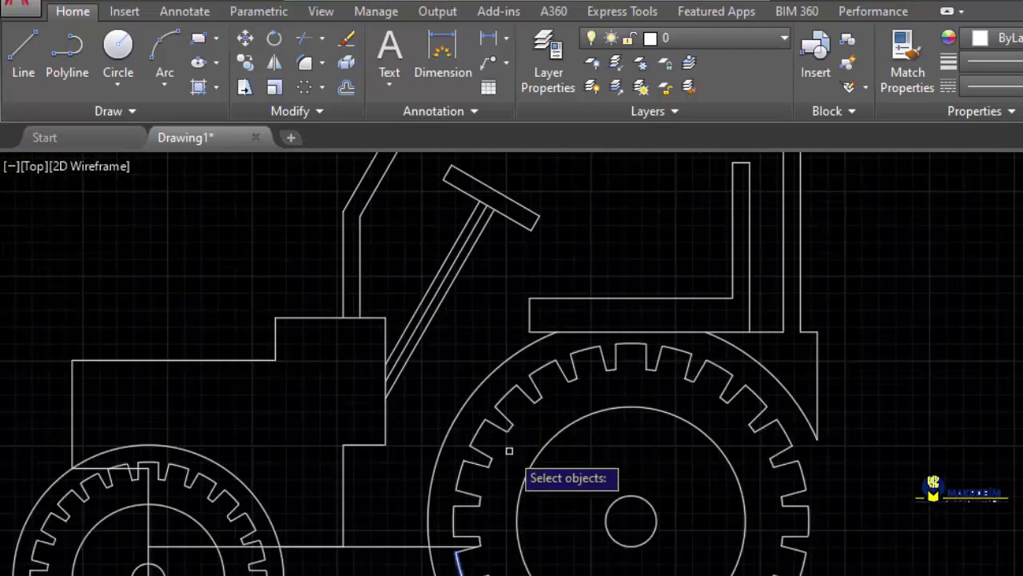
{"action": "scroll", "coordinate": [509, 452], "scroll_direction": "down", "scroll_amount": 2}
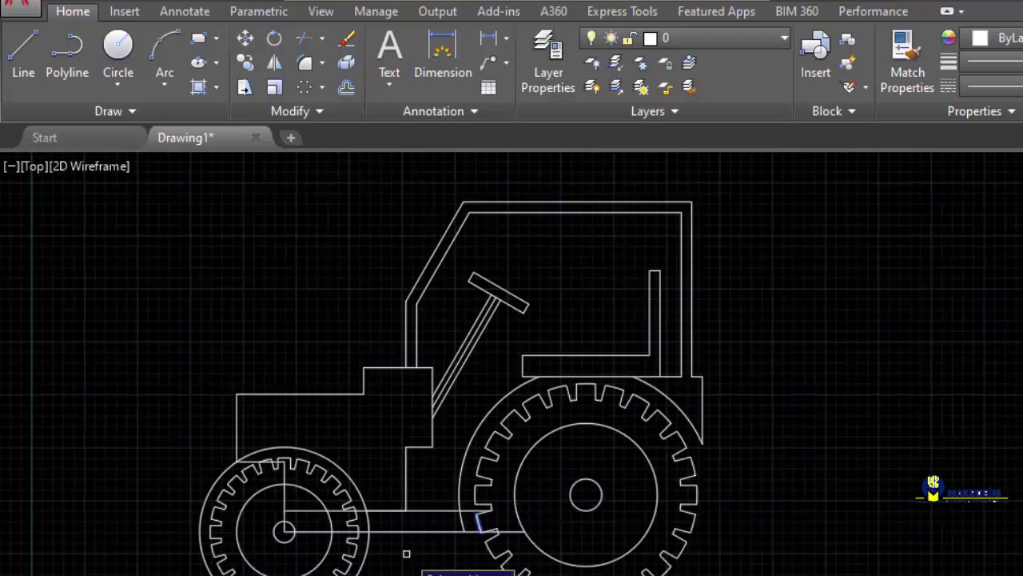
{"action": "scroll", "coordinate": [382, 547], "scroll_direction": "up", "scroll_amount": 2}
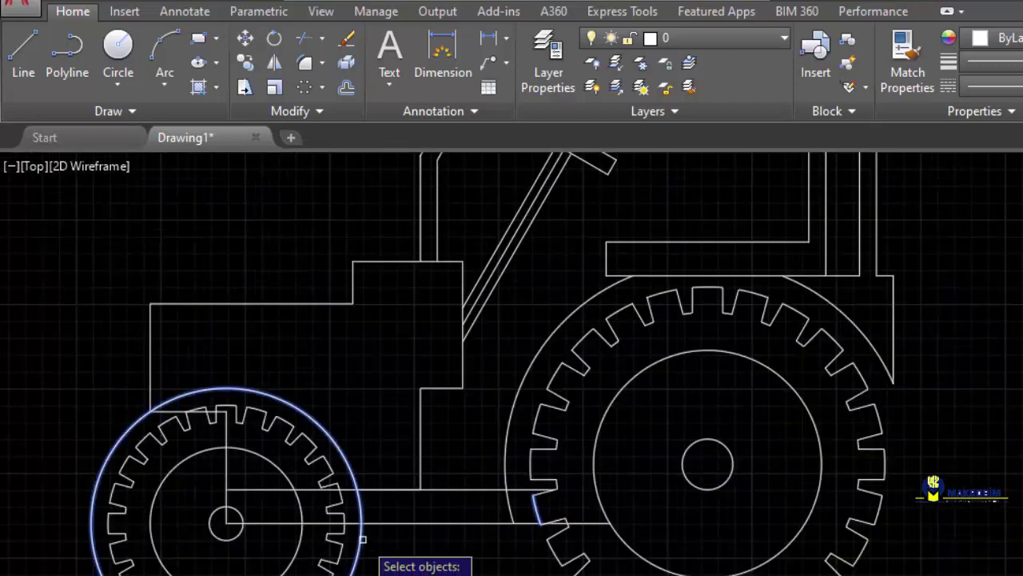
{"action": "left_click", "coordinate": [363, 540]}
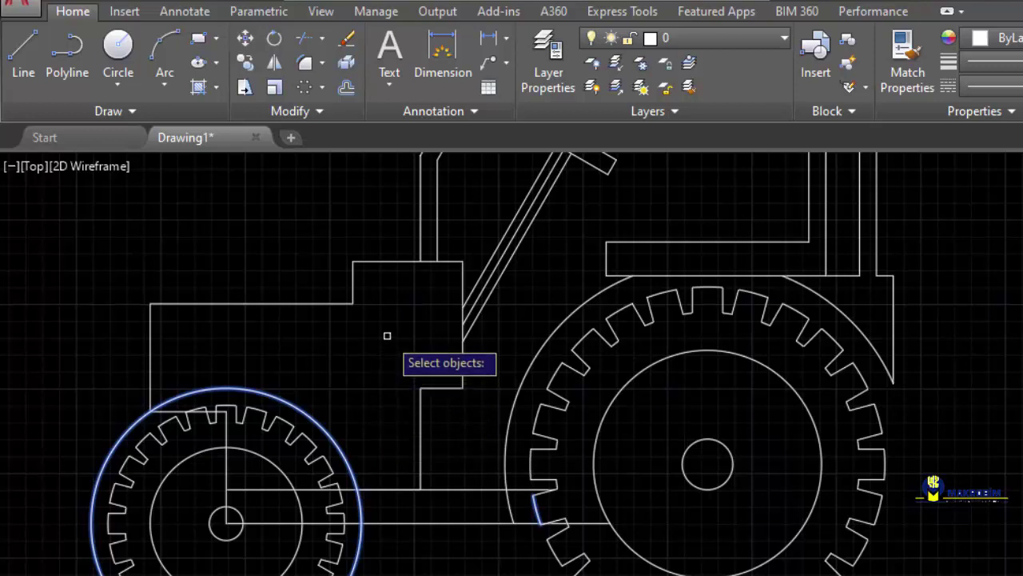
{"action": "key", "text": "Return"}
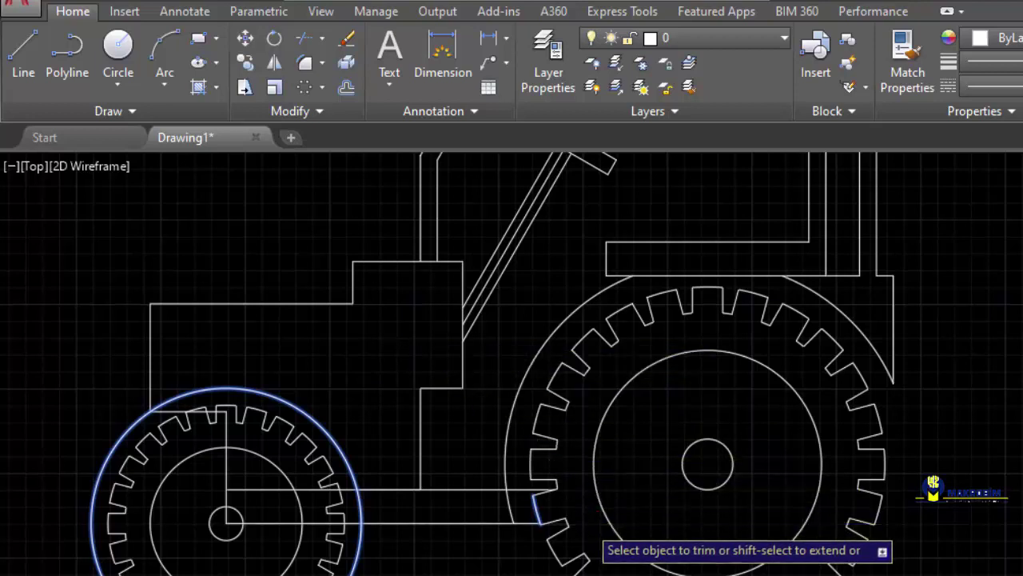
Trim away the horizontal line stretch inside the front wheel.
{"action": "left_click", "coordinate": [542, 506]}
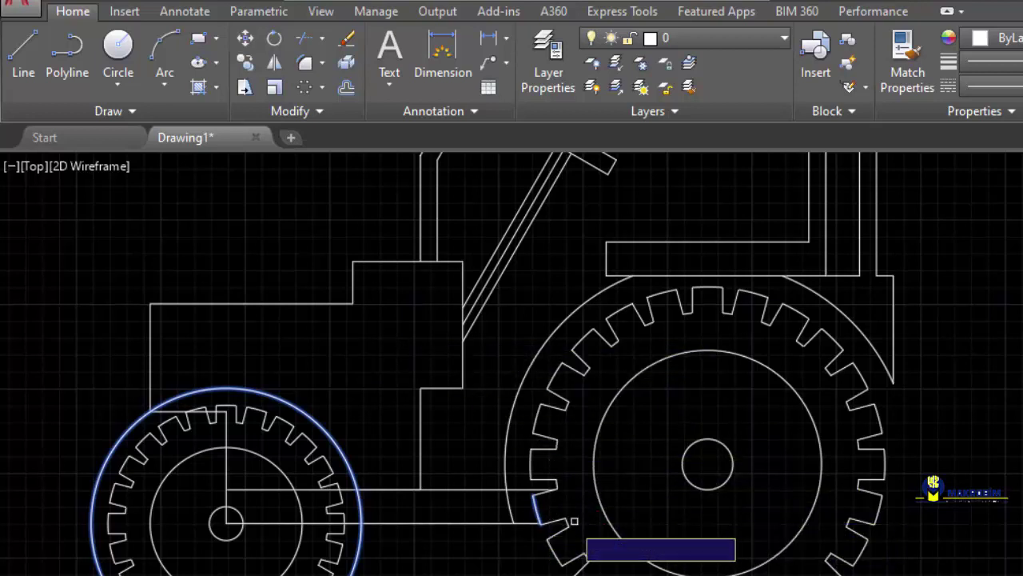
{"action": "left_click", "coordinate": [553, 510]}
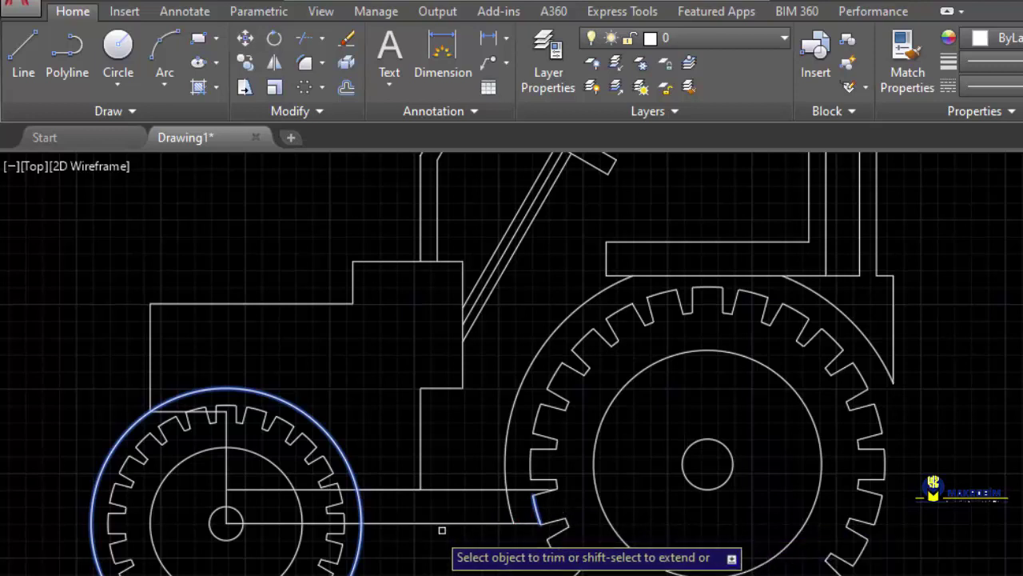
{"action": "left_click", "coordinate": [319, 523]}
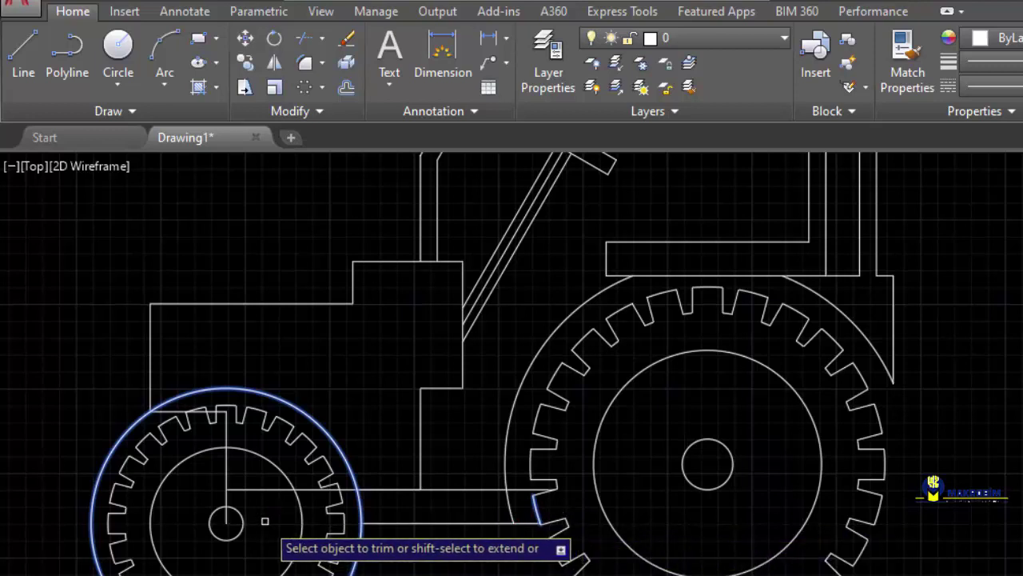
{"action": "left_click", "coordinate": [376, 486]}
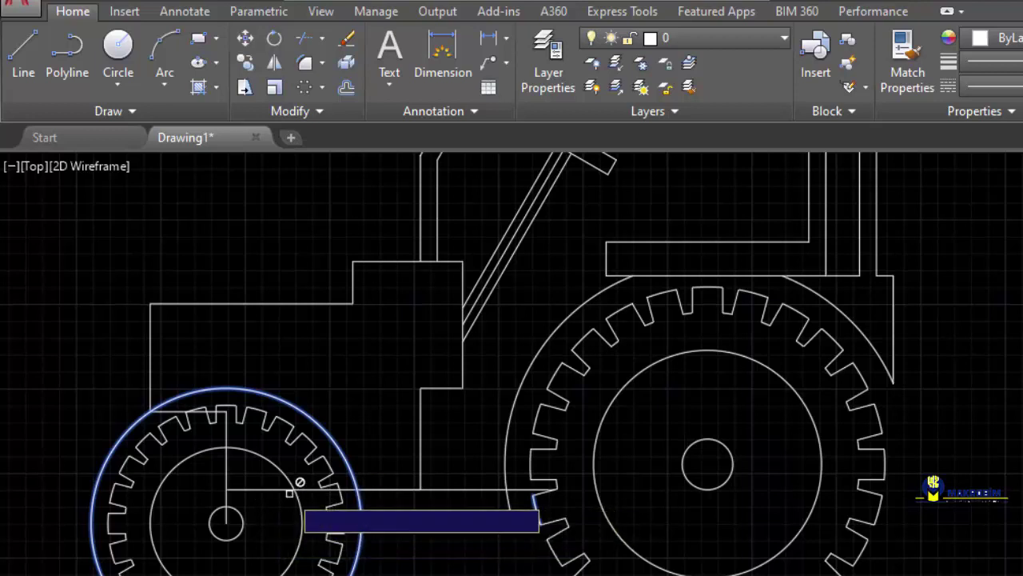
{"action": "left_click", "coordinate": [289, 491]}
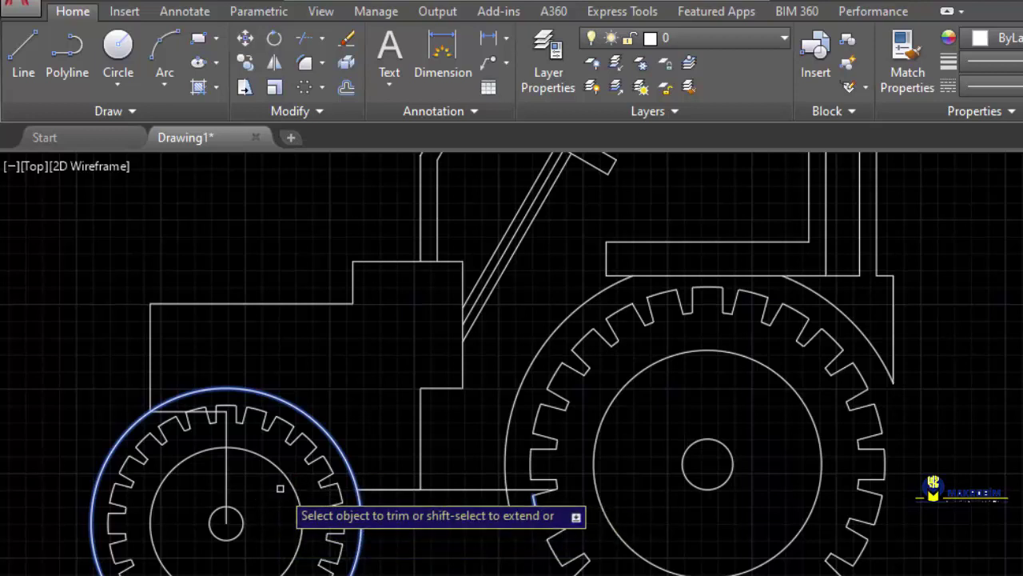
{"action": "middle_click_drag", "start_coordinate": [537, 512], "coordinate": [440, 546]}
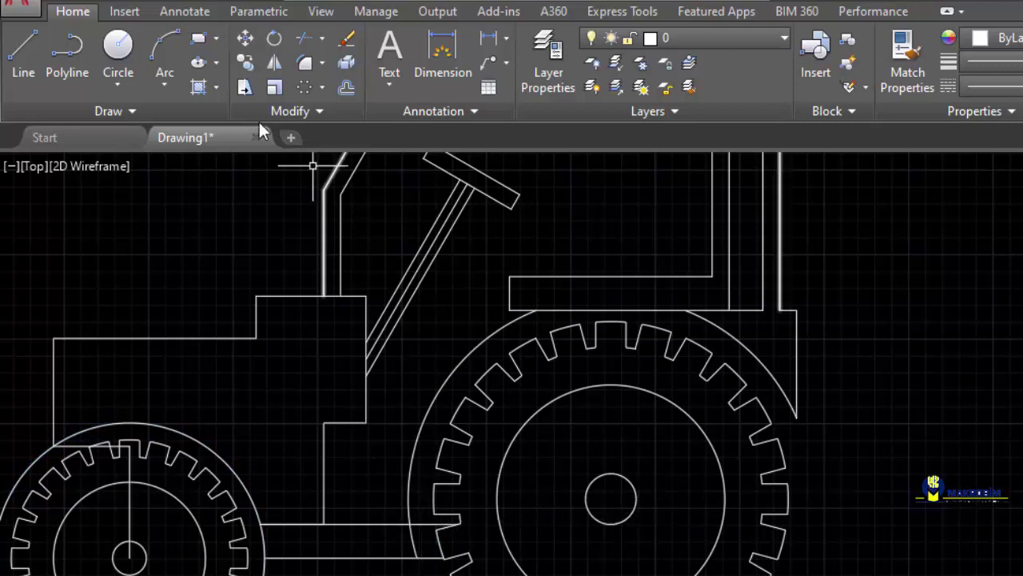
Erase the leftover vertical line and short horizontal ledge over the front wheel with Trim's eRase option.
{"action": "left_click", "coordinate": [307, 42]}
{"action": "key", "text": "Return"}
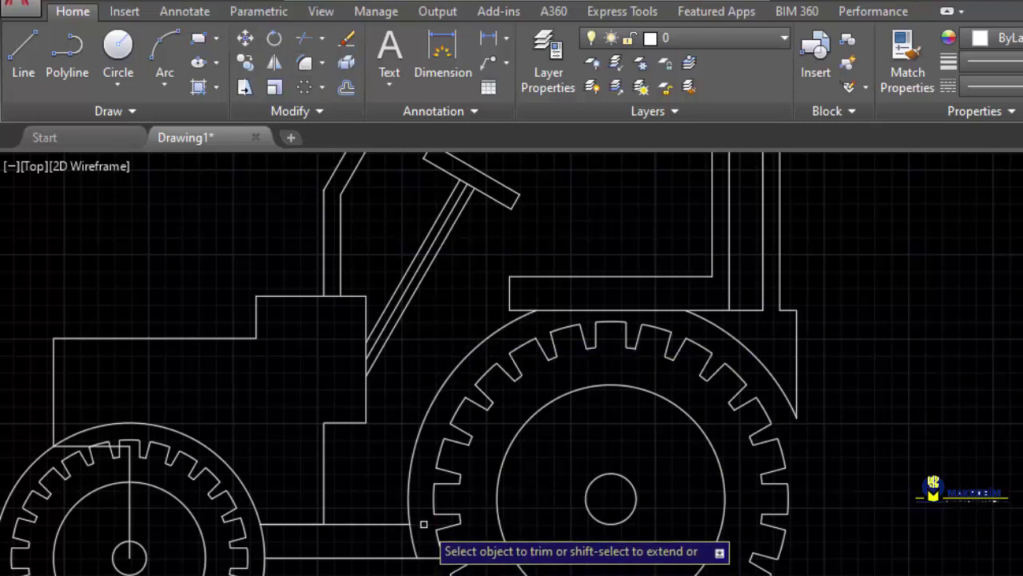
{"action": "scroll", "coordinate": [491, 507], "scroll_direction": "down", "scroll_amount": 4}
{"action": "mouse_move", "coordinate": [547, 523]}
{"action": "middle_mouse_down"}
{"action": "mouse_move", "coordinate": [599, 496]}
{"action": "mouse_move", "coordinate": [676, 480]}
{"action": "middle_mouse_up"}
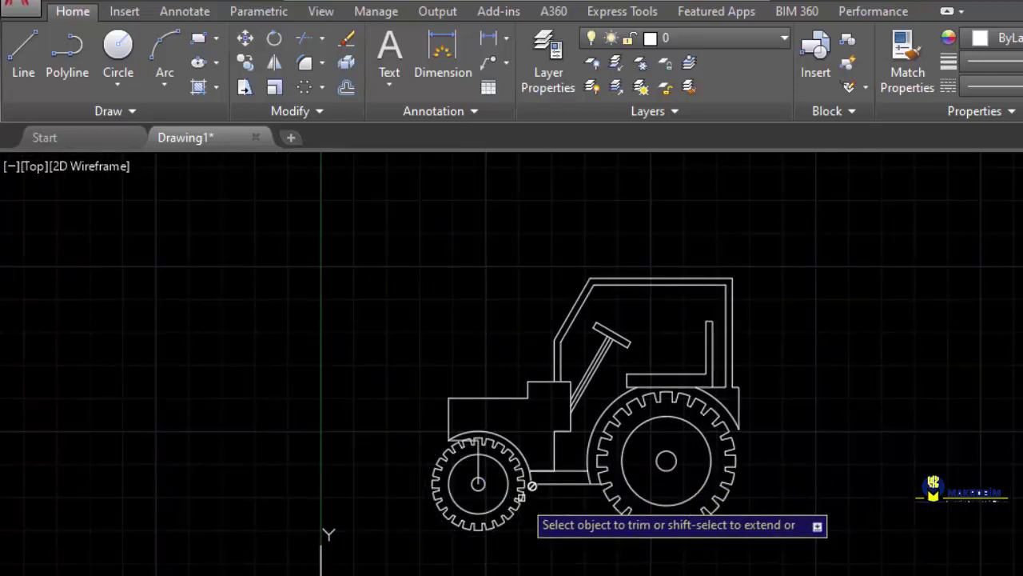
{"action": "left_click", "coordinate": [518, 458]}
{"action": "scroll", "coordinate": [487, 434], "scroll_direction": "up", "scroll_amount": 5}
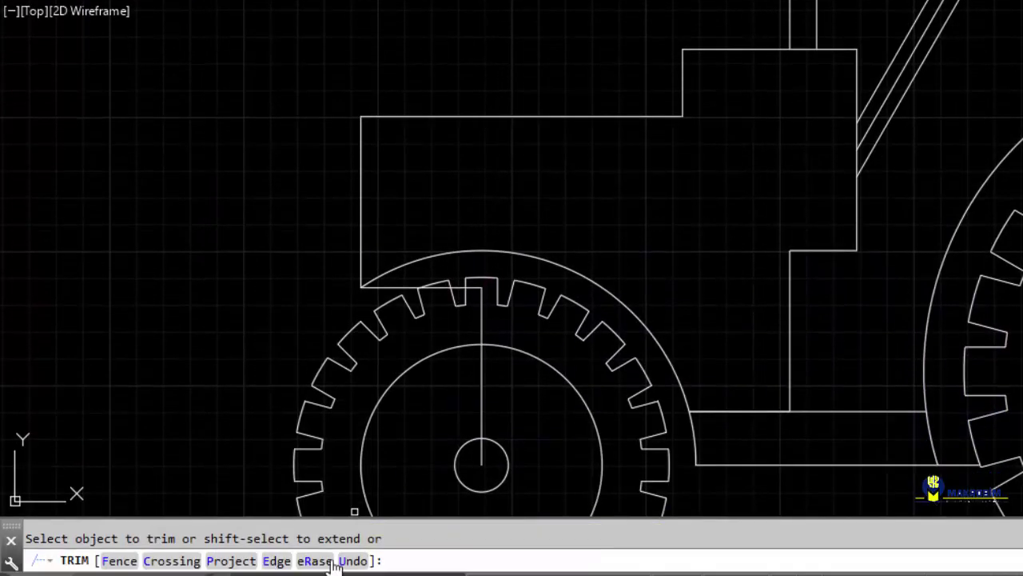
{"action": "left_click", "coordinate": [316, 561]}
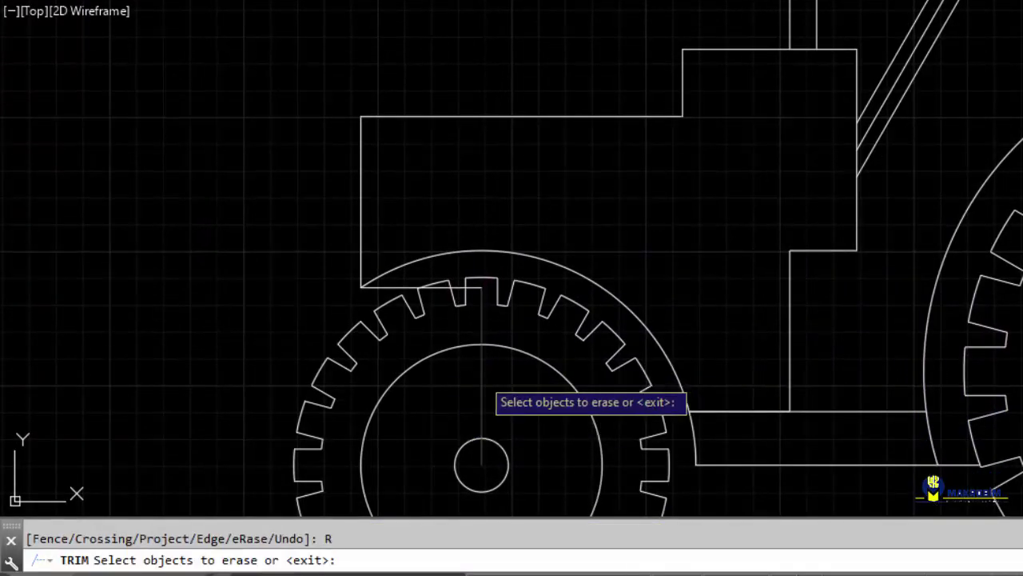
{"action": "left_click", "coordinate": [481, 376]}
{"action": "left_click", "coordinate": [436, 286]}
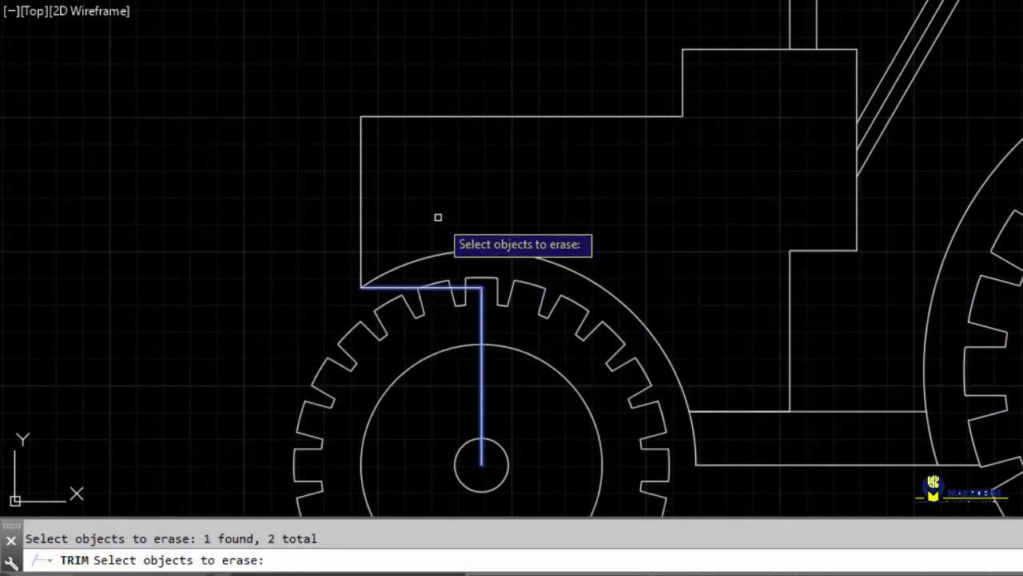
{"action": "key", "text": "Return"}
{"action": "scroll", "coordinate": [496, 222], "scroll_direction": "down", "scroll_amount": 6}
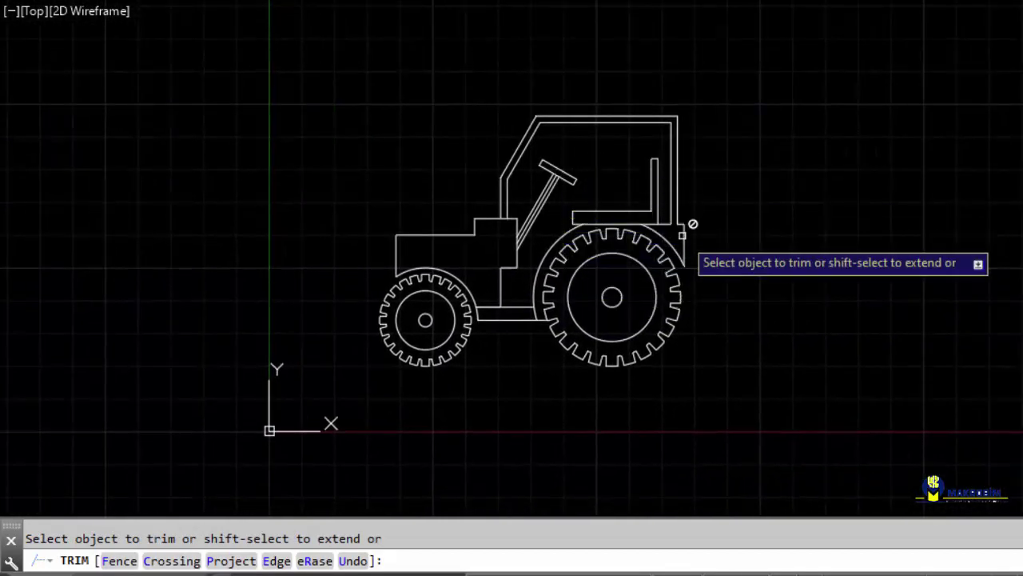
{"action": "key", "text": "Escape"}
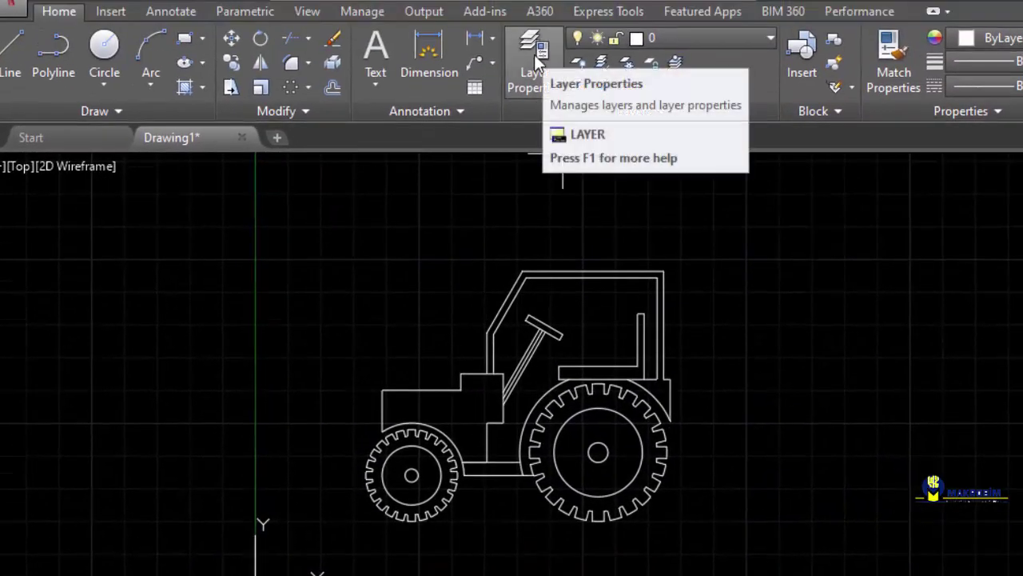
Create a new layer named 'center' with yellow colour 52.
{"action": "left_click", "coordinate": [534, 54]}
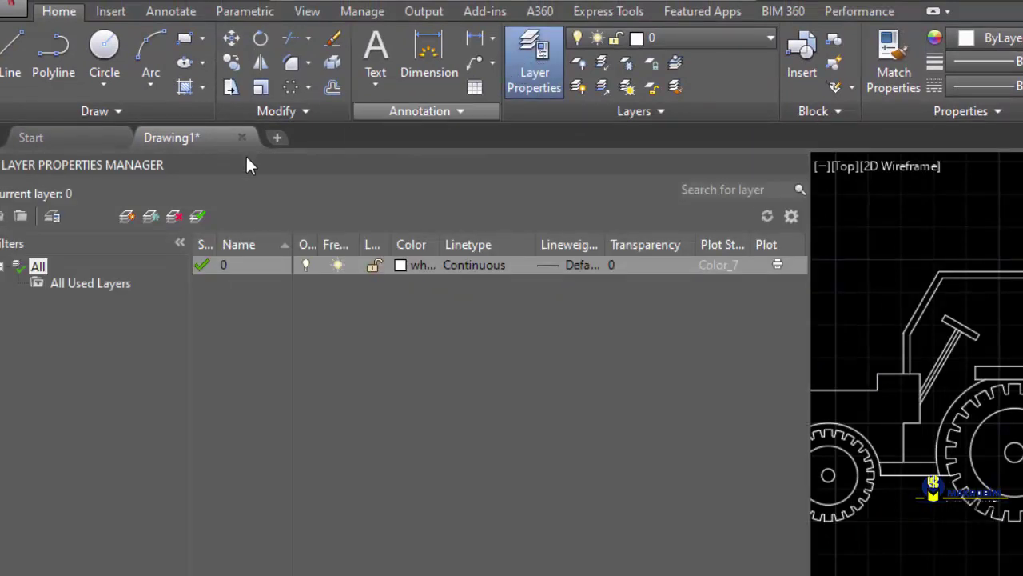
{"action": "left_click", "coordinate": [128, 218]}
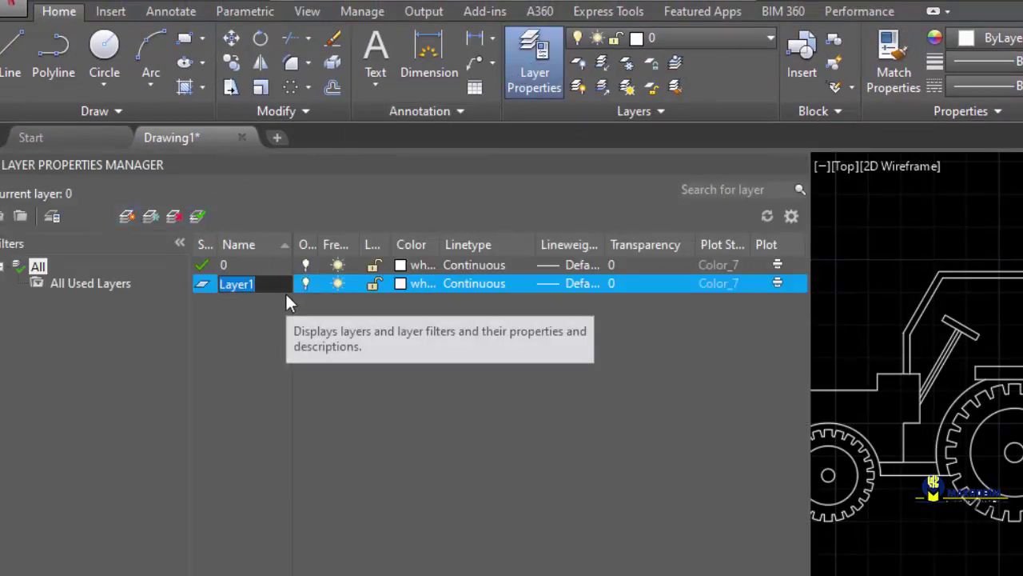
{"action": "type", "text": "center"}
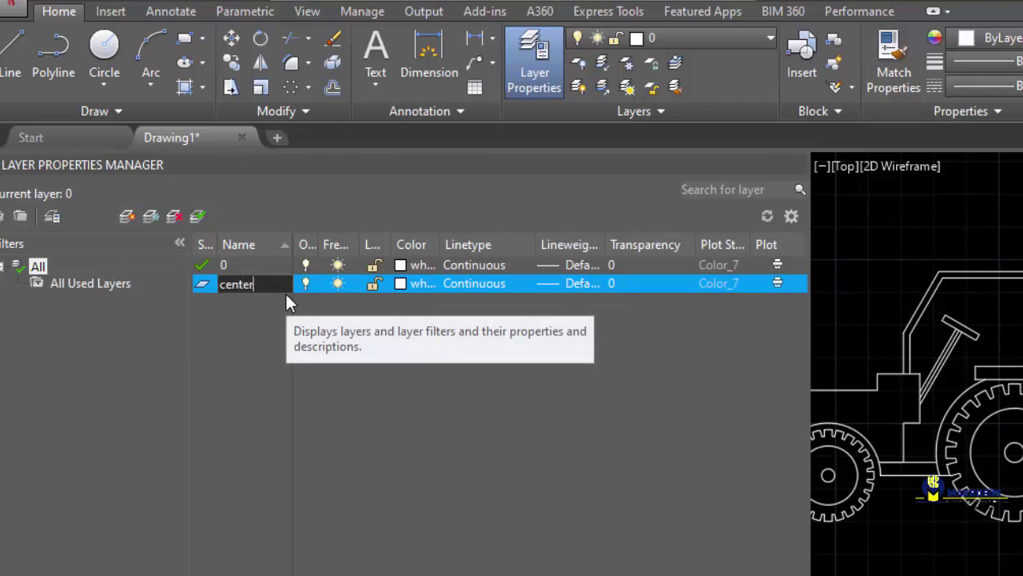
{"action": "left_click", "coordinate": [402, 283]}
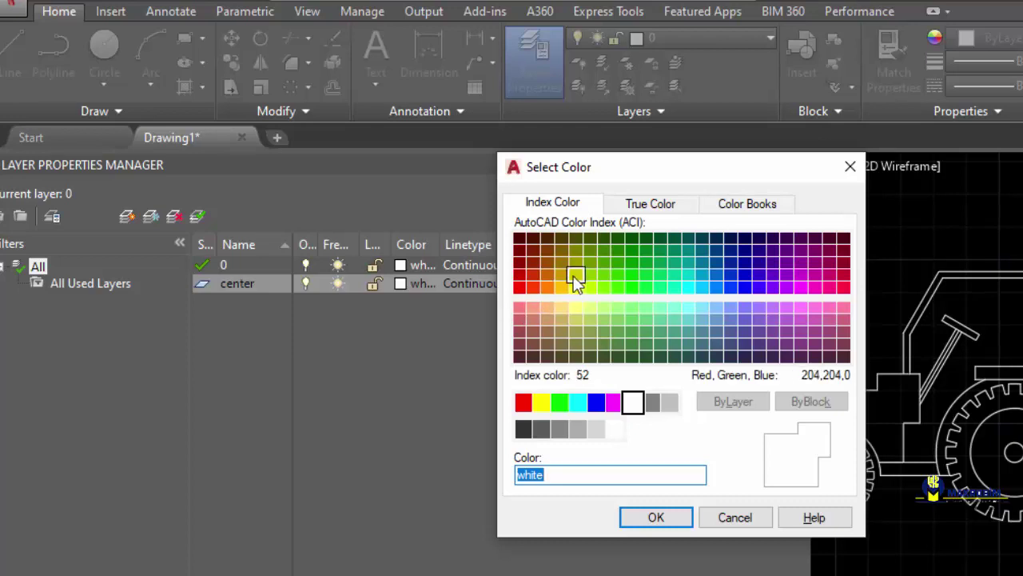
{"action": "left_click", "coordinate": [576, 275]}
{"action": "left_click", "coordinate": [656, 517]}
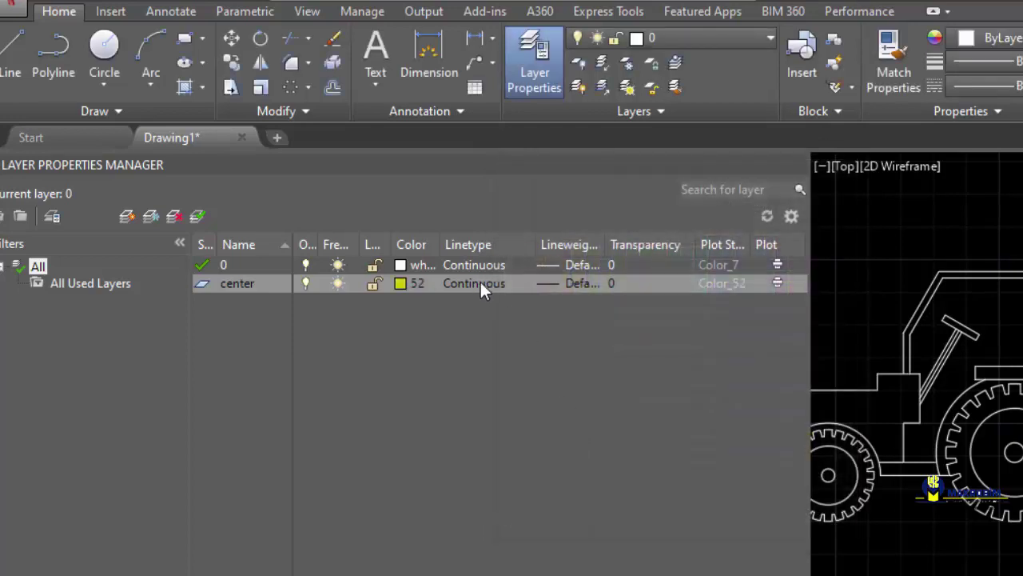
Load the ACAD_ISO02W100 dashed linetype and assign it to the center layer.
{"action": "left_click", "coordinate": [480, 284]}
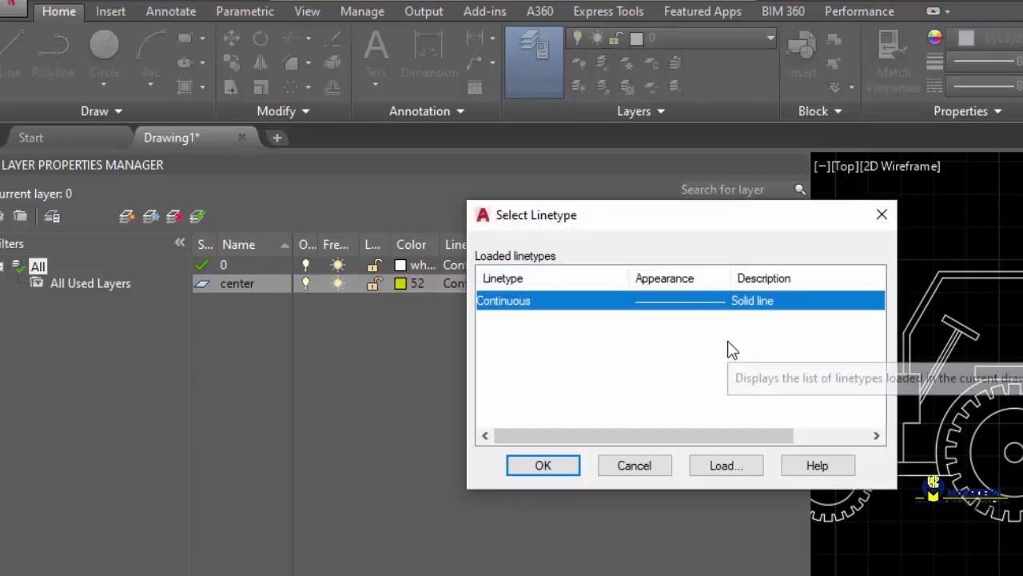
{"action": "left_click", "coordinate": [729, 471]}
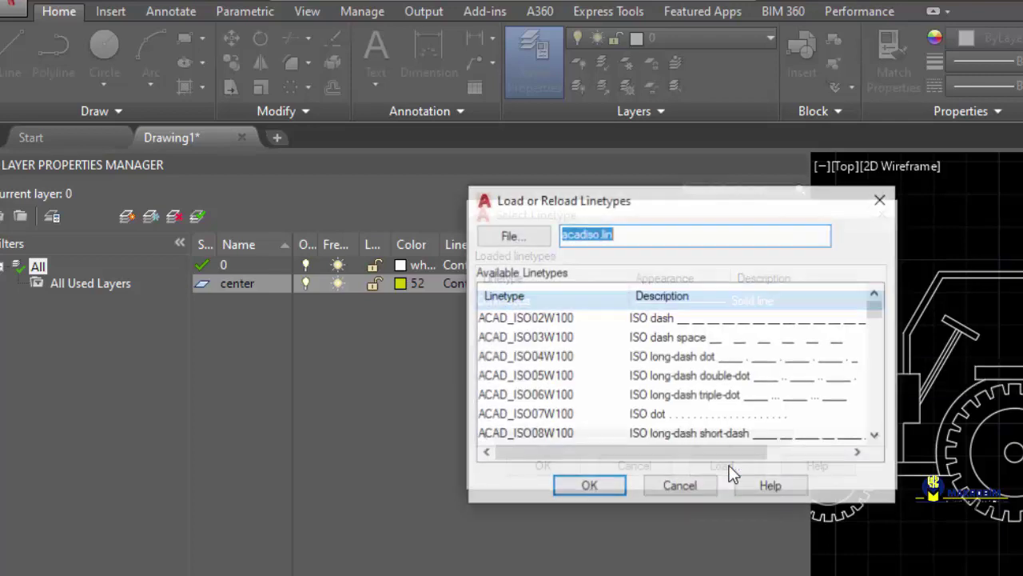
{"action": "left_click", "coordinate": [552, 319]}
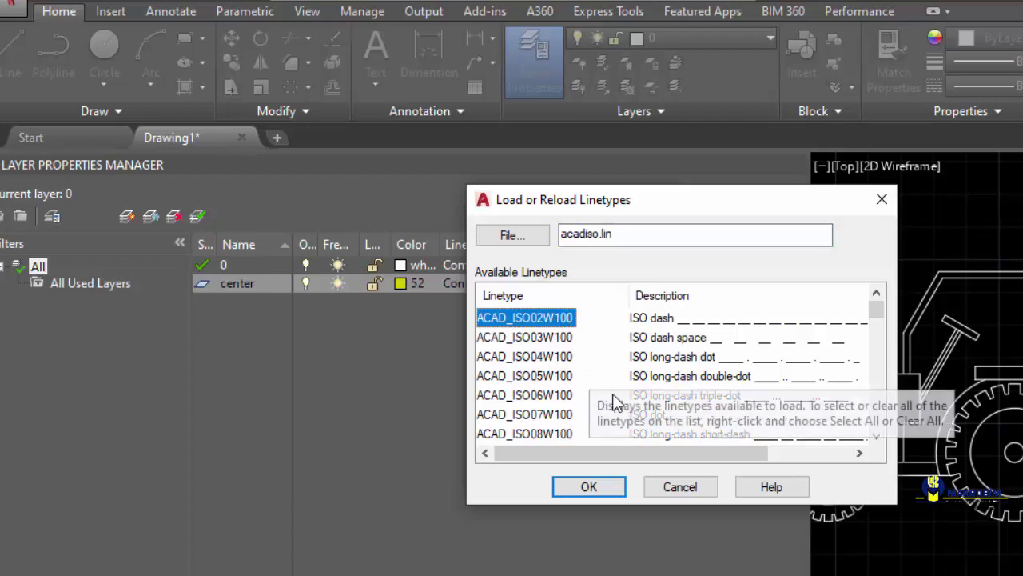
{"action": "scroll", "coordinate": [589, 354], "scroll_direction": "down", "scroll_amount": 2}
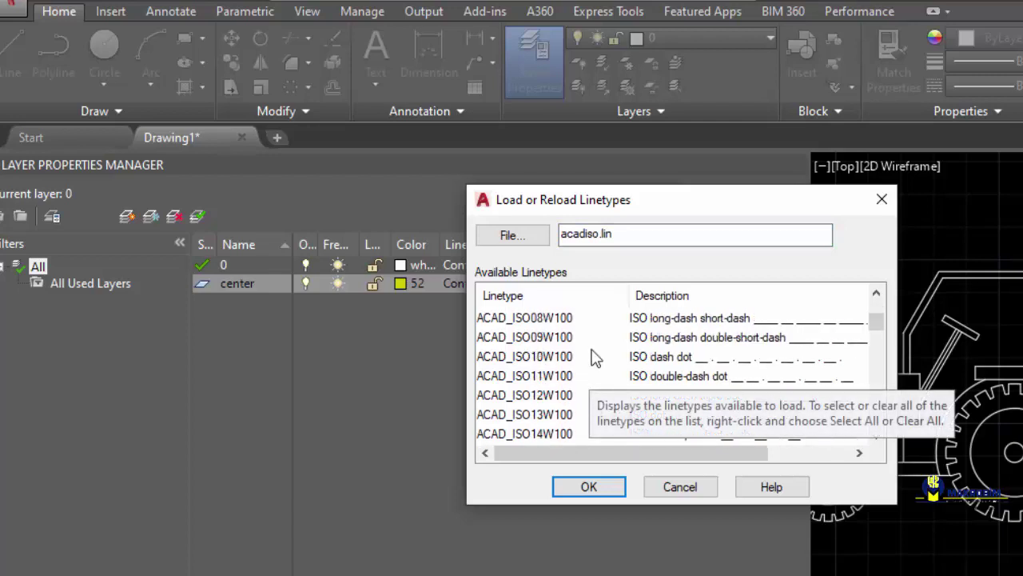
{"action": "scroll", "coordinate": [590, 354], "scroll_direction": "up", "scroll_amount": 2}
{"action": "left_click", "coordinate": [591, 484]}
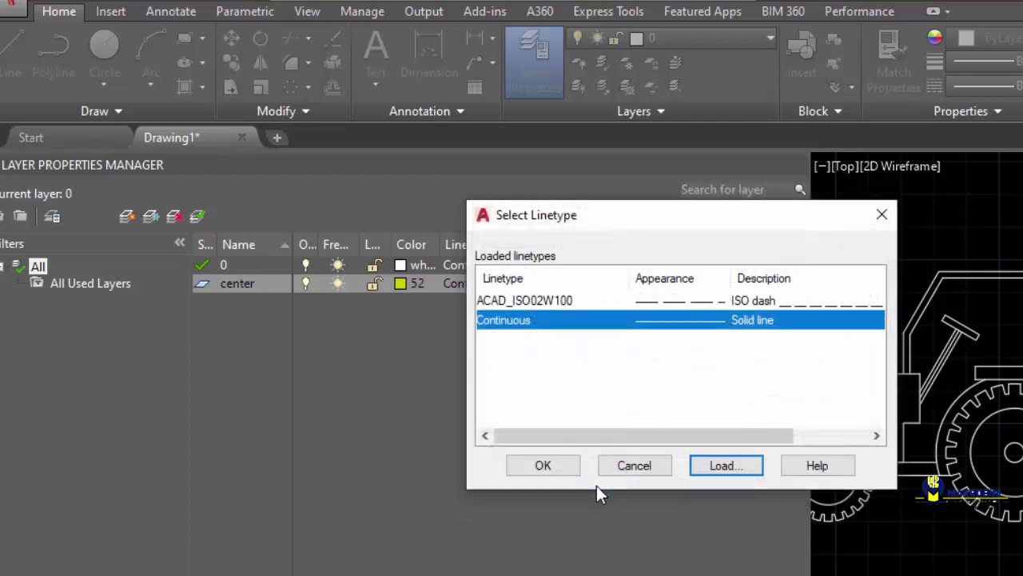
{"action": "left_click", "coordinate": [562, 306]}
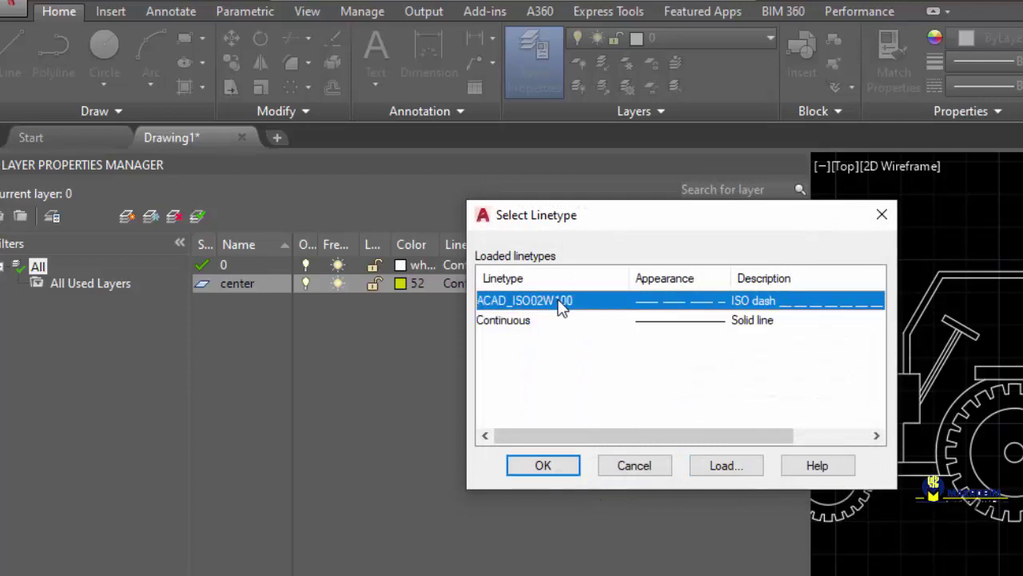
{"action": "left_click", "coordinate": [566, 473]}
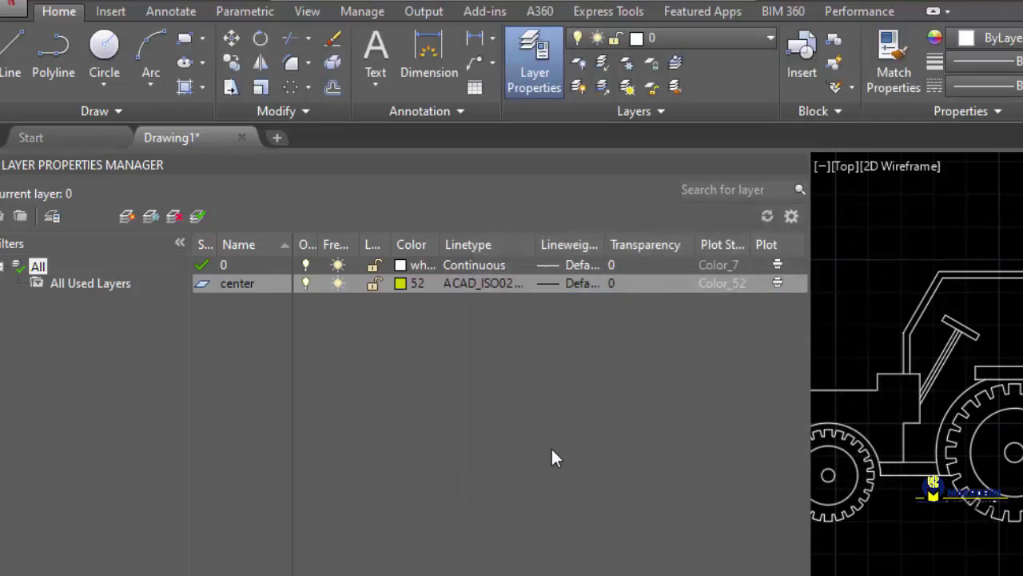
Give the center layer a 0.30 mm lineweight.
{"action": "left_click", "coordinate": [577, 283]}
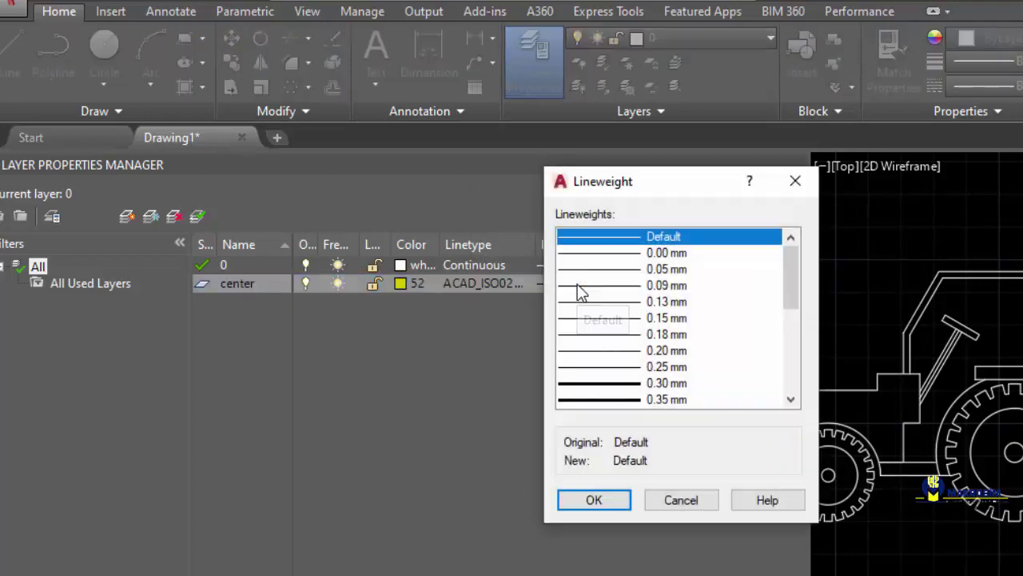
{"action": "left_click", "coordinate": [606, 385]}
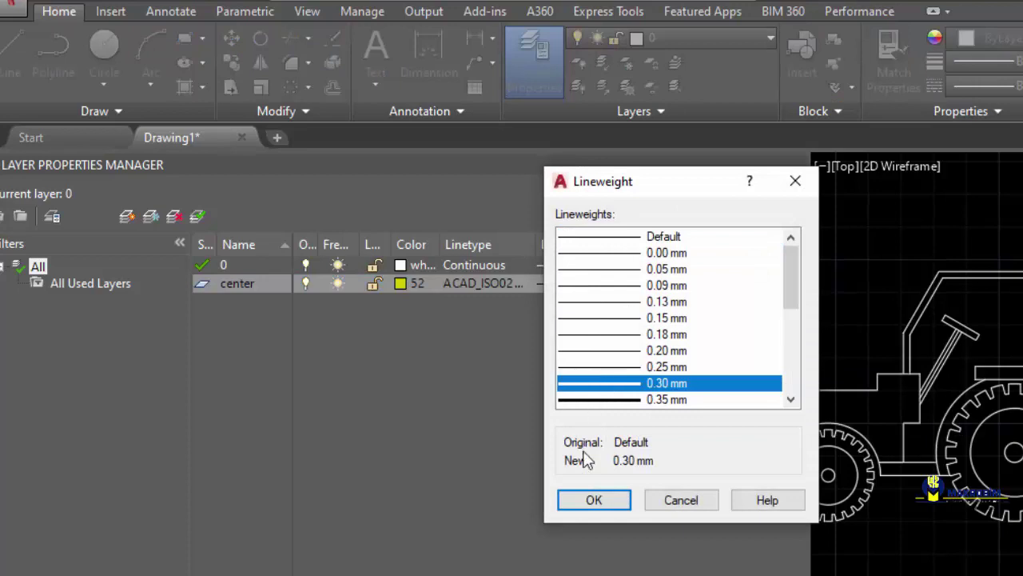
{"action": "left_click", "coordinate": [588, 502]}
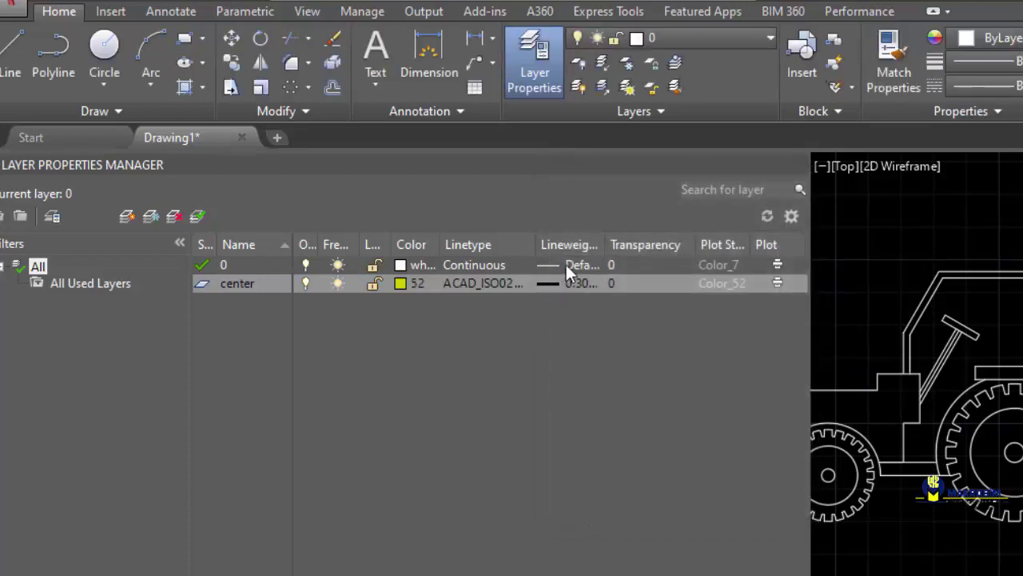
Set layer 0's lineweight to 0.50 mm.
{"action": "left_click", "coordinate": [578, 264]}
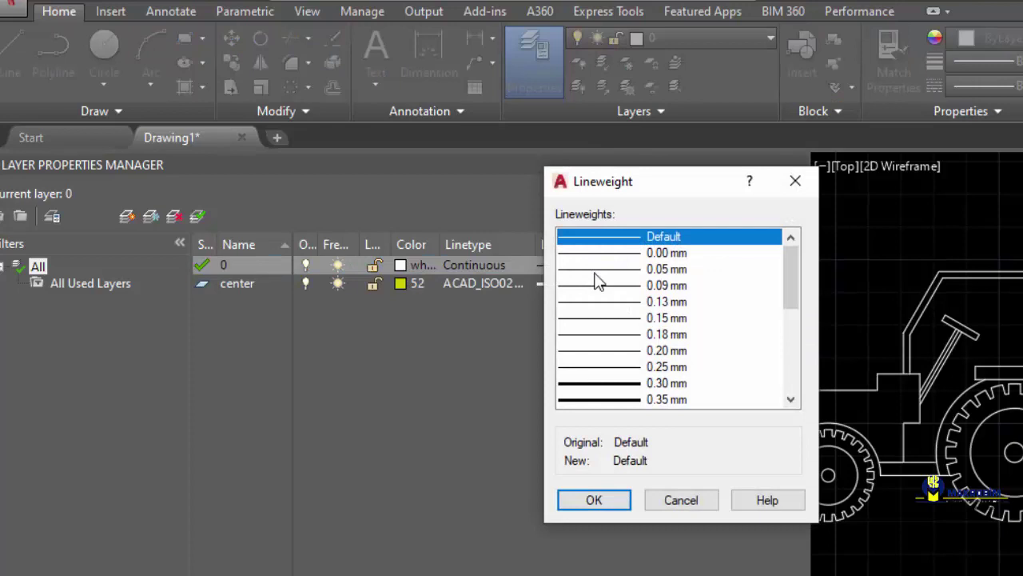
{"action": "scroll", "coordinate": [607, 376], "scroll_direction": "down", "scroll_amount": 1}
{"action": "left_click", "coordinate": [608, 373]}
{"action": "left_click", "coordinate": [607, 387]}
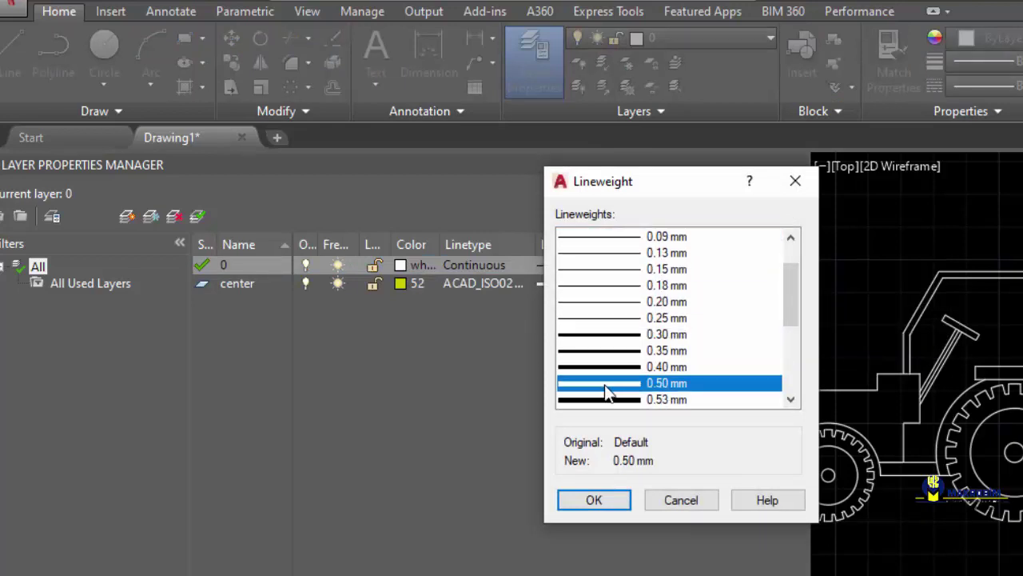
{"action": "left_click", "coordinate": [593, 499]}
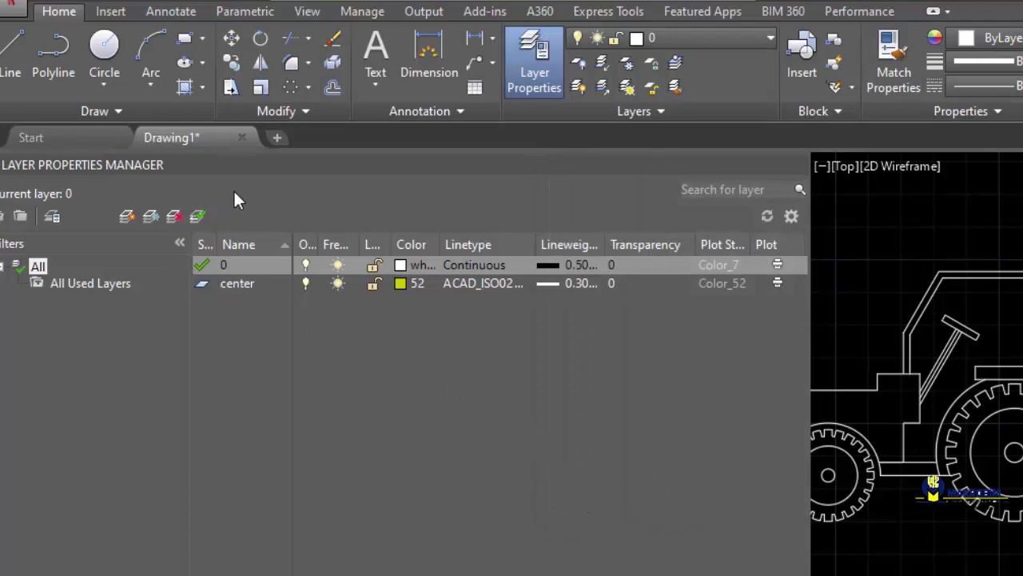
Close the layer settings and make the center layer current.
{"action": "left_click", "coordinate": [240, 162]}
{"action": "left_click", "coordinate": [772, 37]}
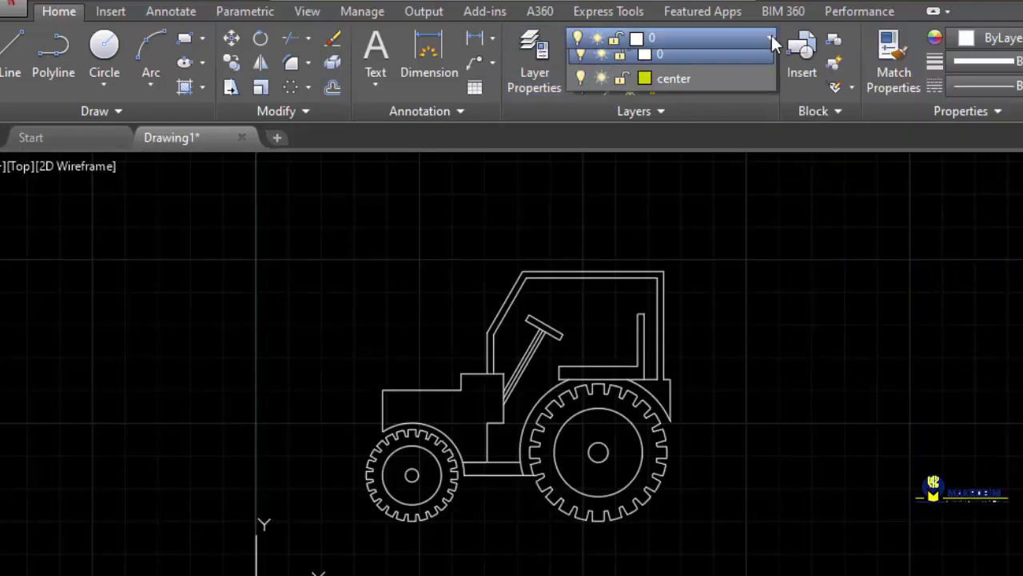
{"action": "left_click", "coordinate": [709, 83]}
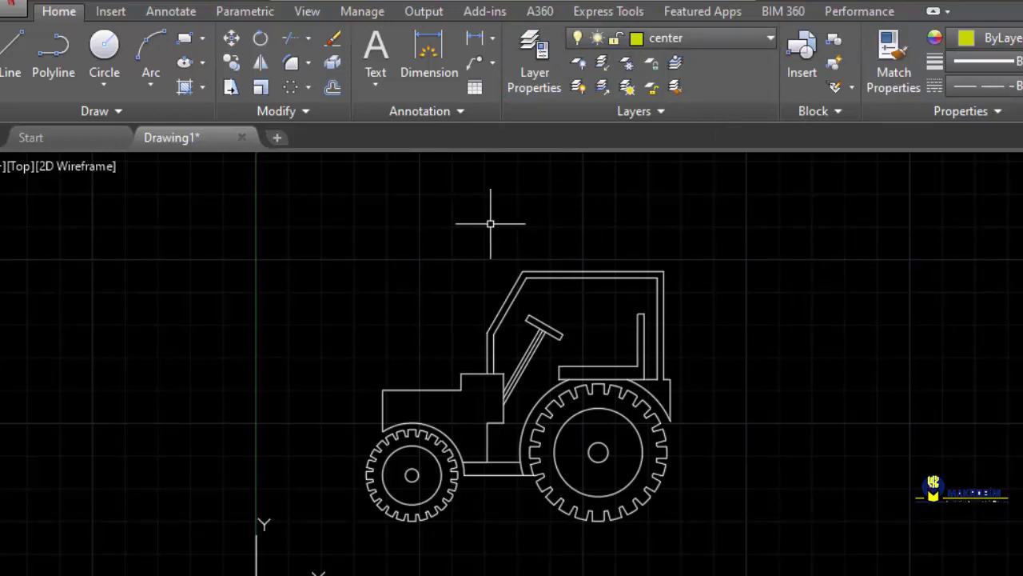
Draw horizontal and vertical centerlines crossing the rear wheel hub.
{"action": "left_click", "coordinate": [12, 56]}
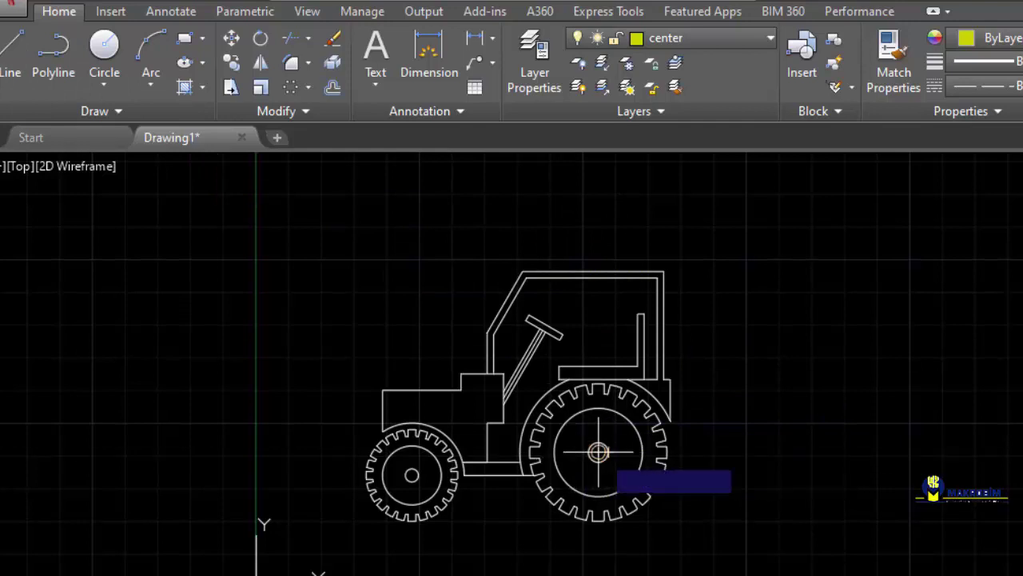
{"action": "left_click", "coordinate": [704, 452]}
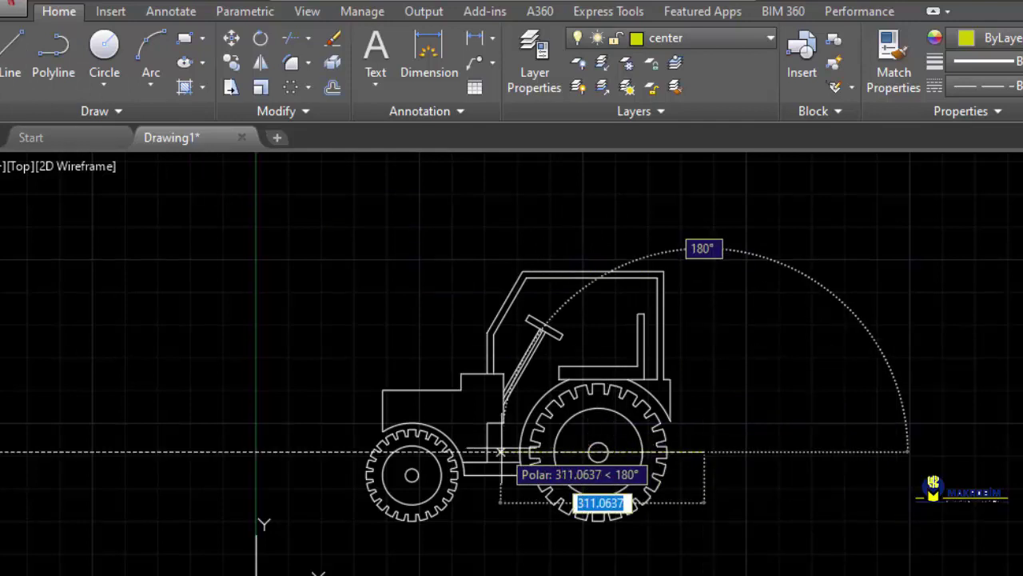
{"action": "left_click", "coordinate": [519, 452]}
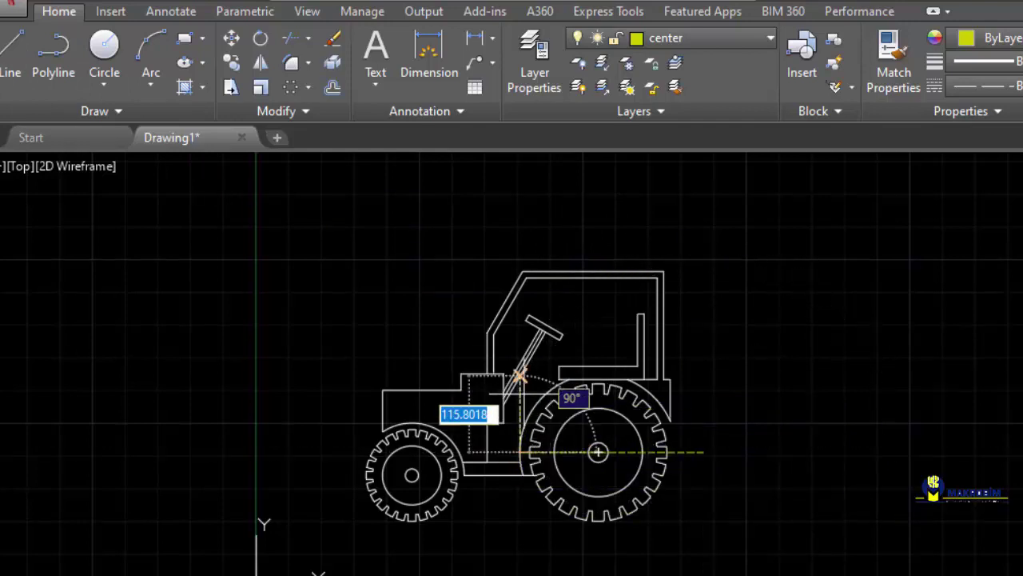
{"action": "key", "text": "Escape"}
{"action": "key", "text": "space"}
{"action": "scroll", "coordinate": [599, 447], "scroll_direction": "up", "scroll_amount": 2}
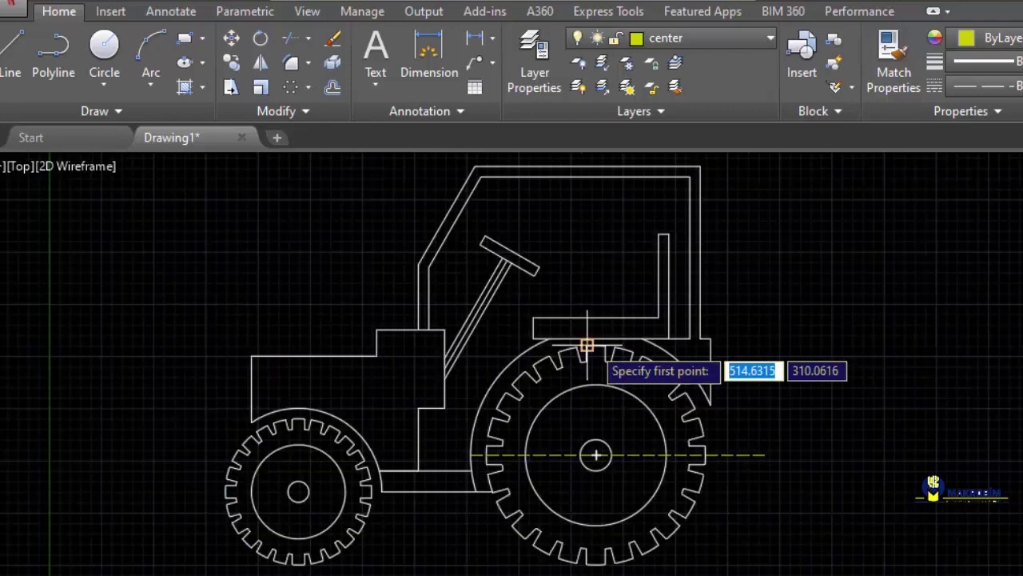
{"action": "left_click", "coordinate": [596, 345]}
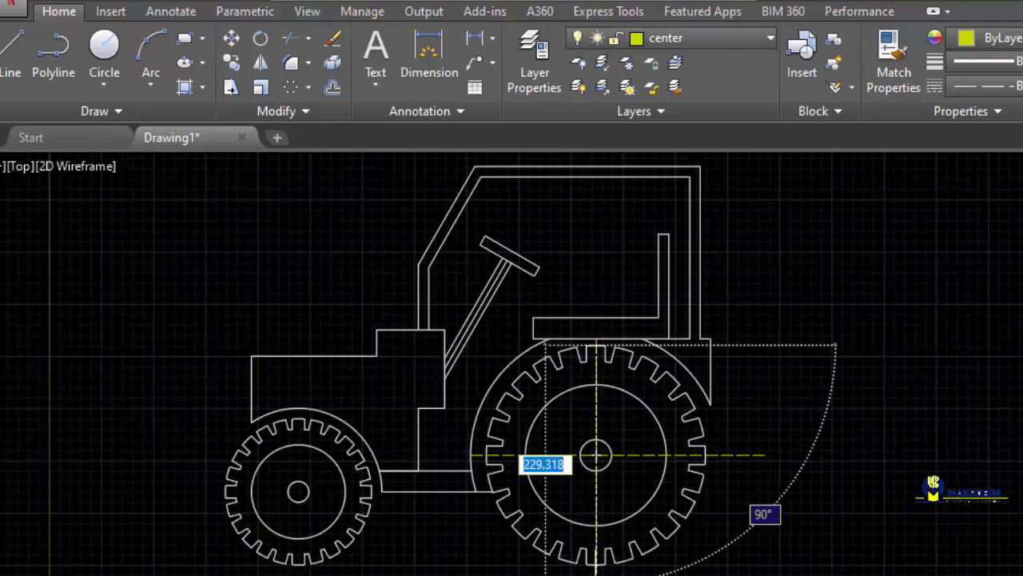
{"action": "left_click", "coordinate": [596, 567]}
{"action": "scroll", "coordinate": [591, 569], "scroll_direction": "down", "scroll_amount": 2}
{"action": "scroll", "coordinate": [407, 526], "scroll_direction": "up", "scroll_amount": 2}
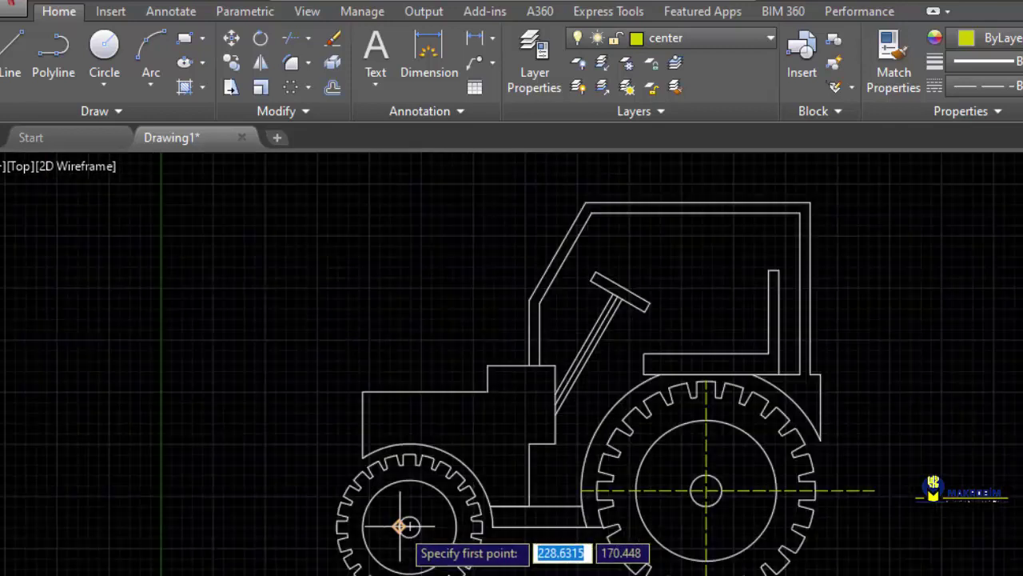
Draw a vertical centerline through the front wheel, from above to below it.
{"action": "left_click", "coordinate": [312, 525]}
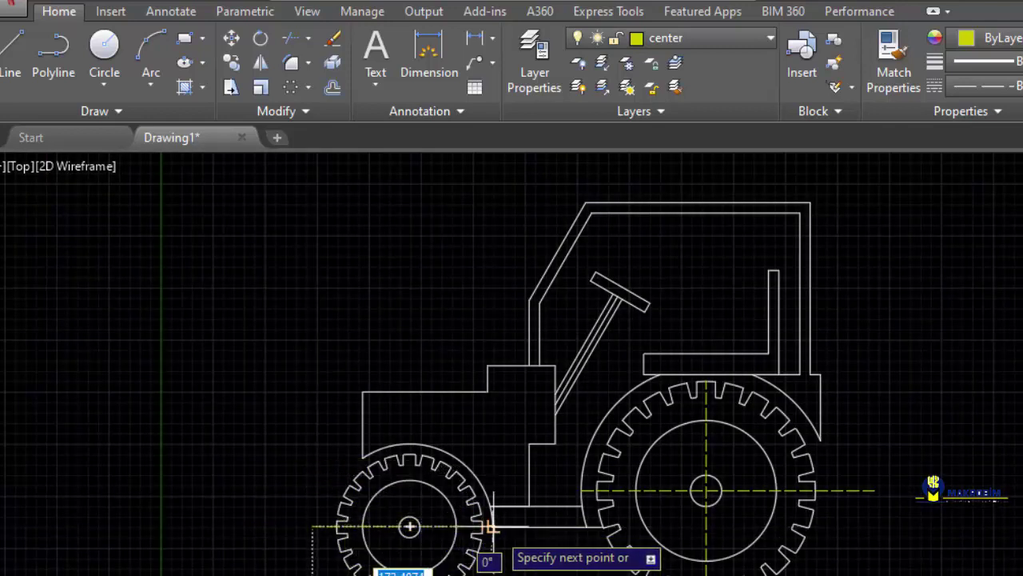
{"action": "key", "text": "Escape"}
{"action": "left_click", "coordinate": [11, 52]}
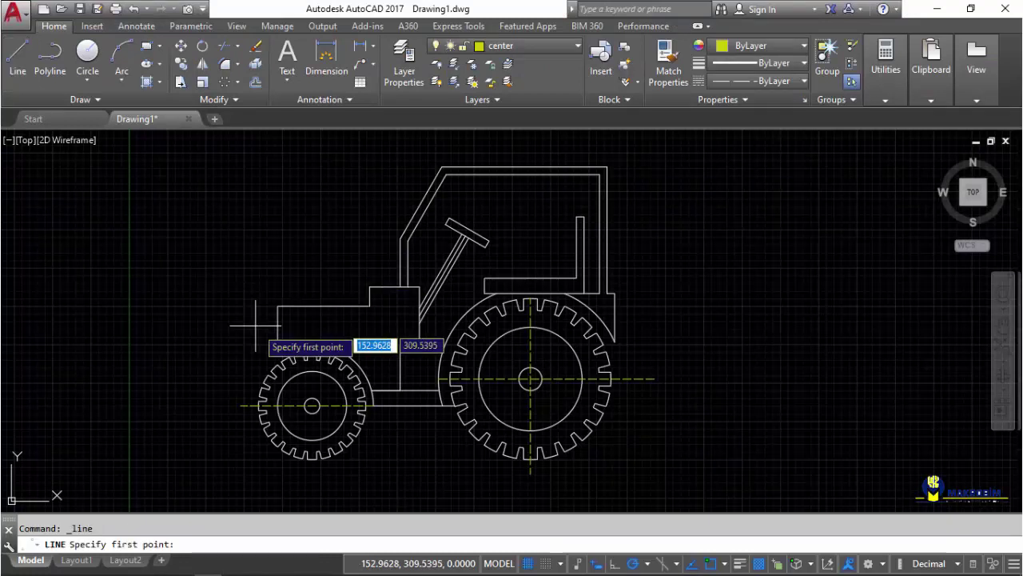
{"action": "left_click", "coordinate": [312, 352]}
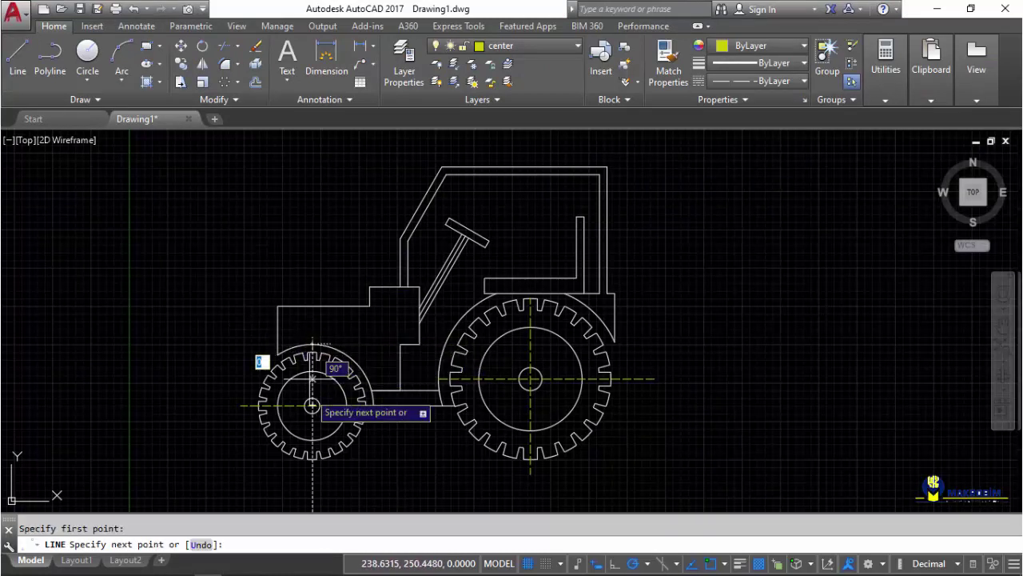
{"action": "left_click", "coordinate": [312, 473]}
{"action": "key", "text": "Return"}
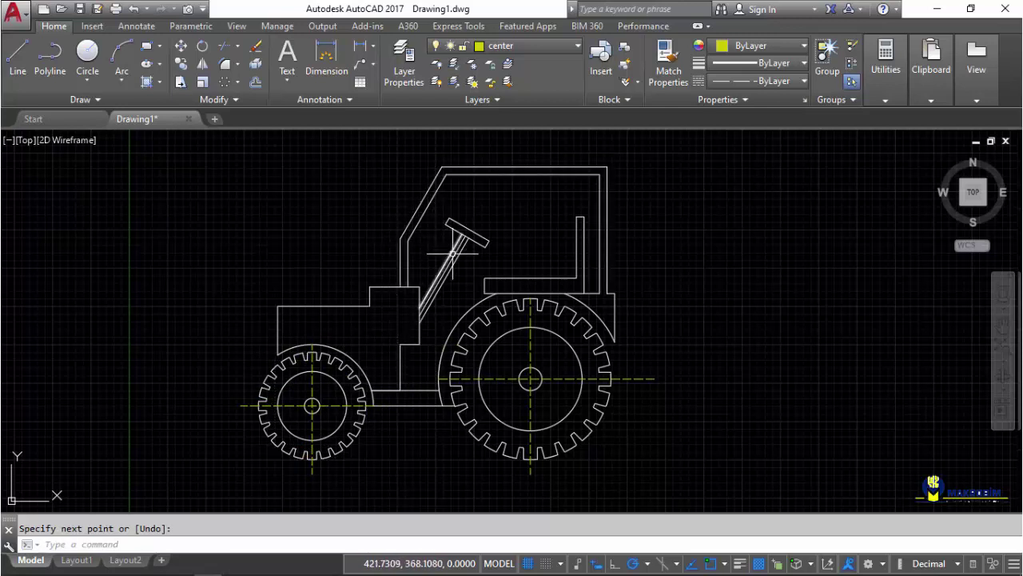
Draw a centerline along the steering column and recentre the tractor in the view.
{"action": "middle_click_drag", "start_coordinate": [463, 264], "coordinate": [432, 288]}
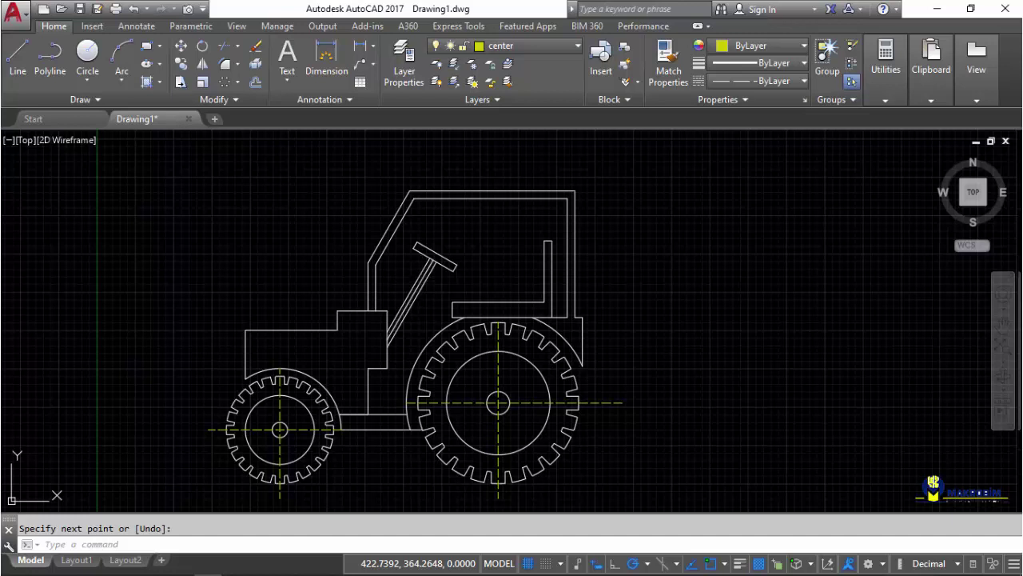
{"action": "left_click", "coordinate": [436, 259]}
{"action": "key", "text": "Return"}
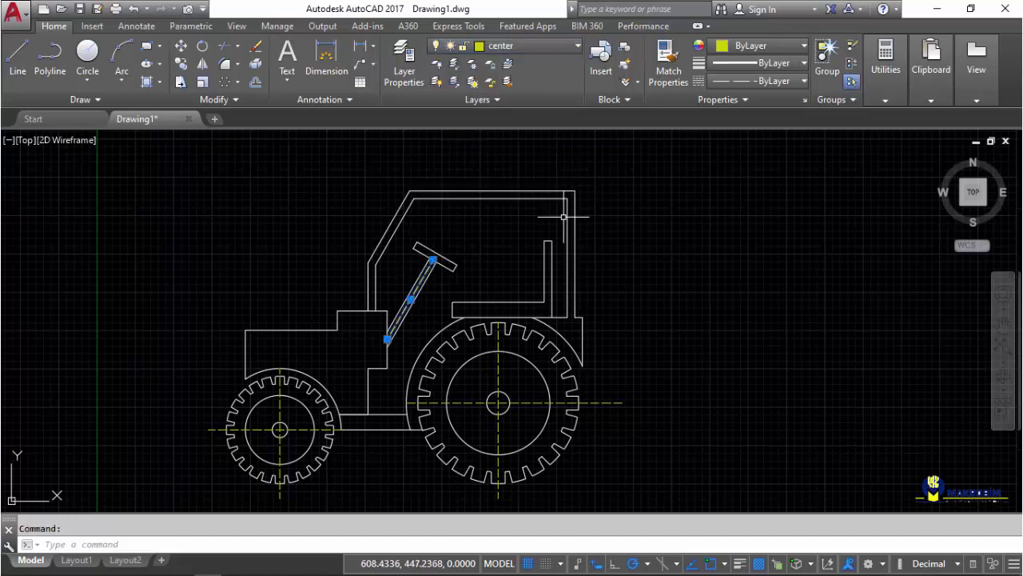
{"action": "mouse_move", "coordinate": [656, 264]}
{"action": "middle_mouse_down"}
{"action": "mouse_move", "coordinate": [678, 239]}
{"action": "mouse_move", "coordinate": [685, 251]}
{"action": "middle_mouse_up"}
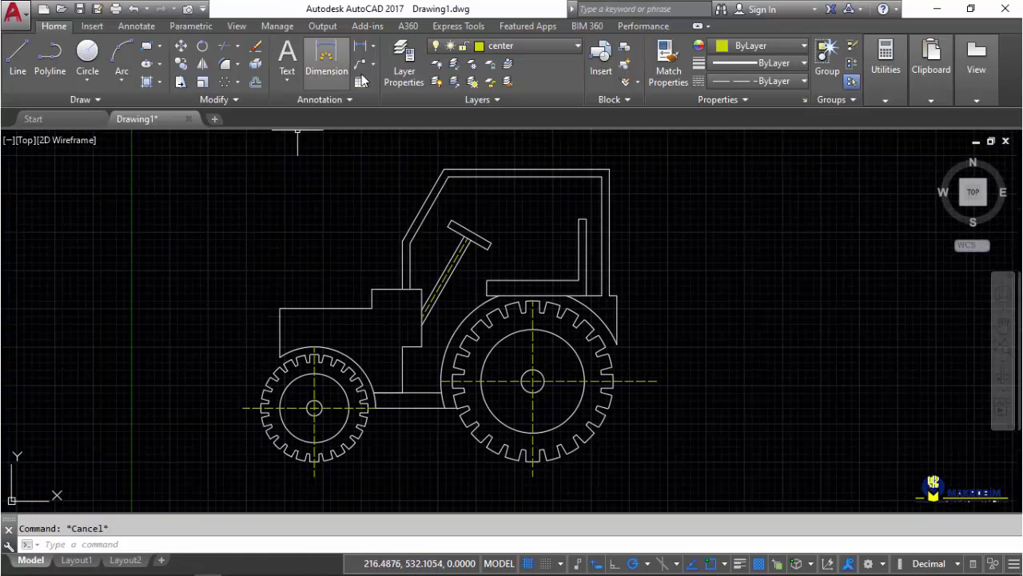
{"action": "left_click", "coordinate": [537, 44]}
On layer 0, draw a radius-15 circle at the hood-front midpoint and trim it using all objects as edges.
{"action": "left_click", "coordinate": [520, 64]}
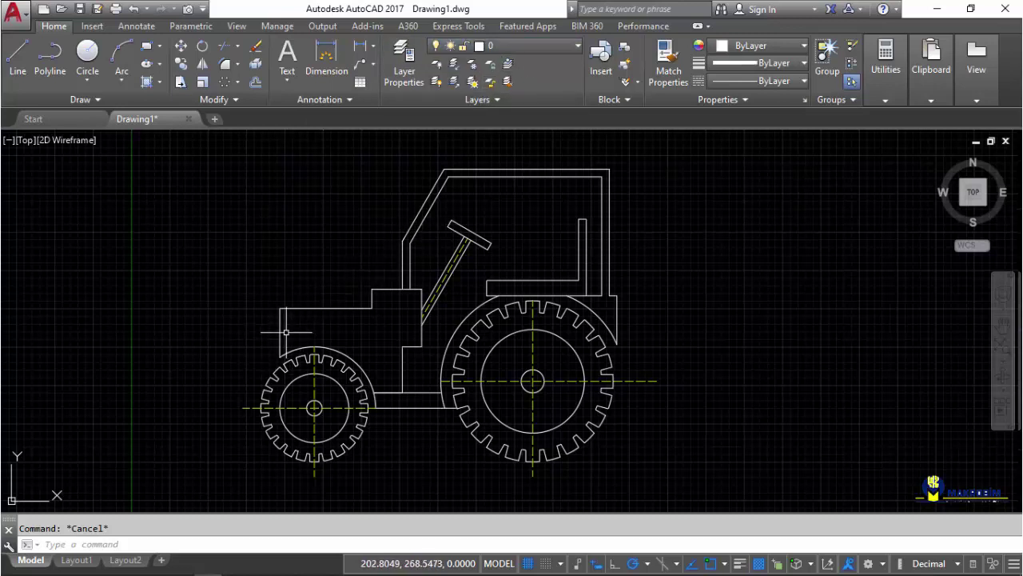
{"action": "scroll", "coordinate": [285, 331], "scroll_direction": "up", "scroll_amount": 2}
{"action": "left_click", "coordinate": [87, 51]}
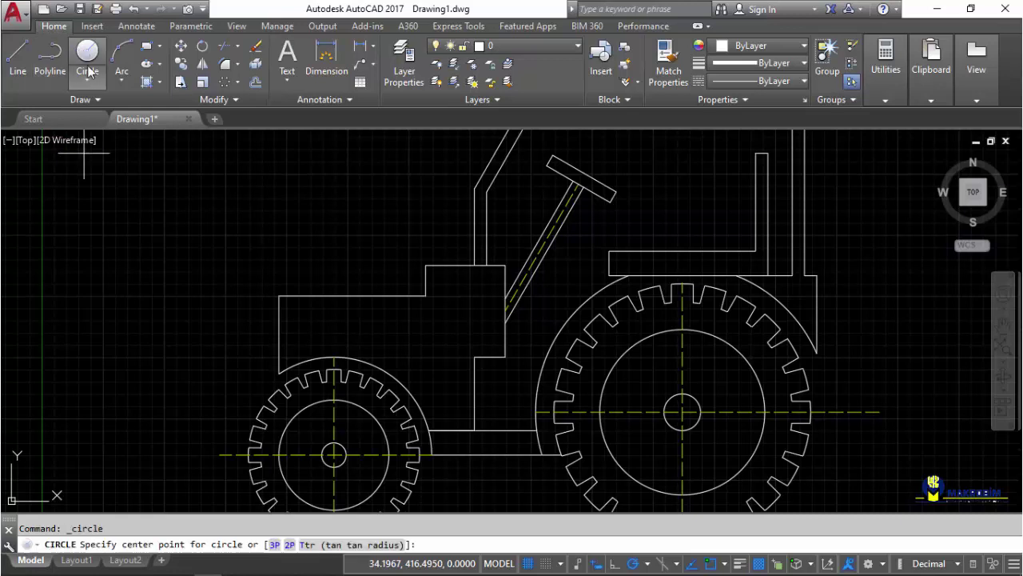
{"action": "left_click", "coordinate": [278, 335]}
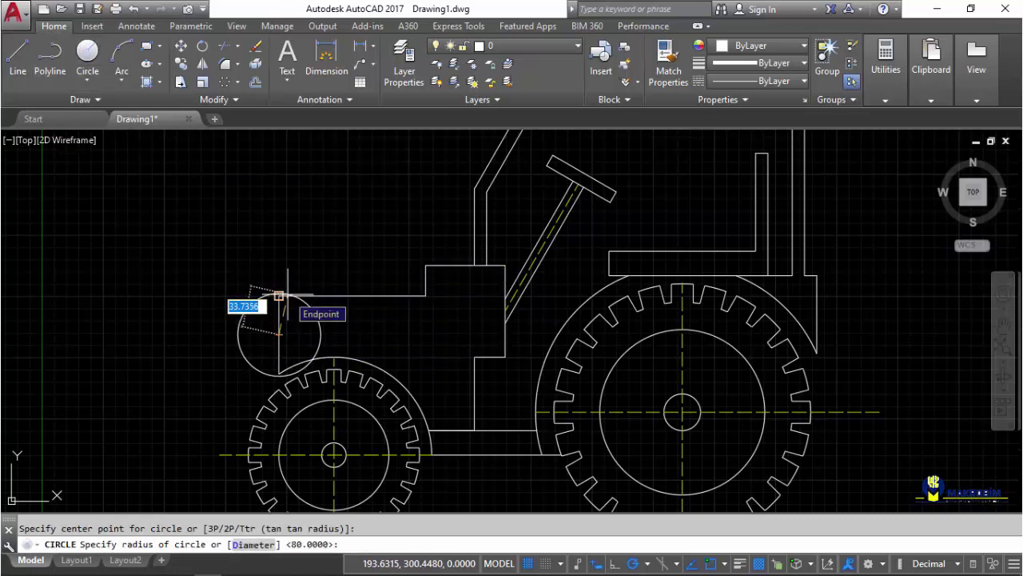
{"action": "type", "text": "15"}
{"action": "key", "text": "Return"}
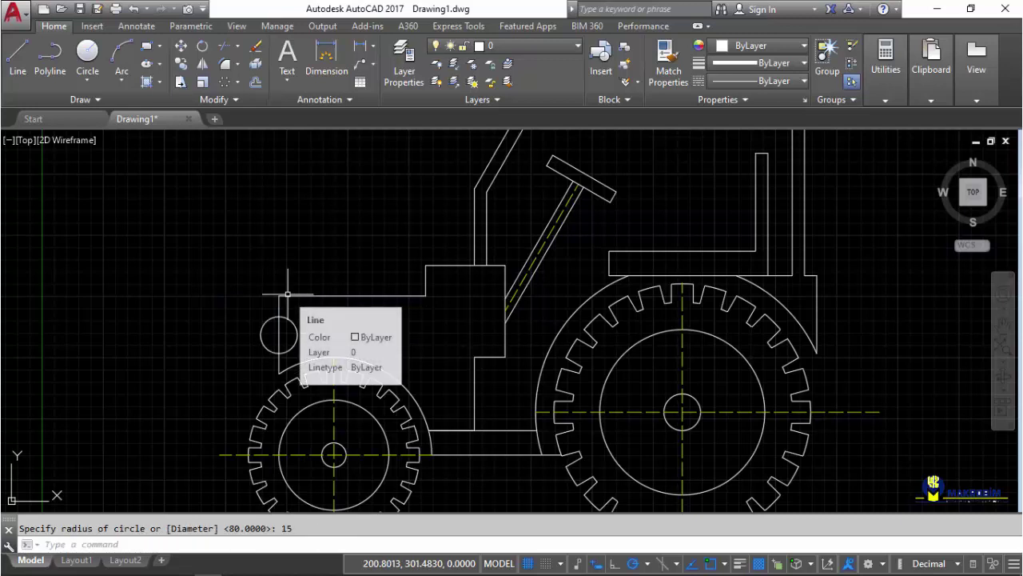
{"action": "left_click", "coordinate": [226, 48]}
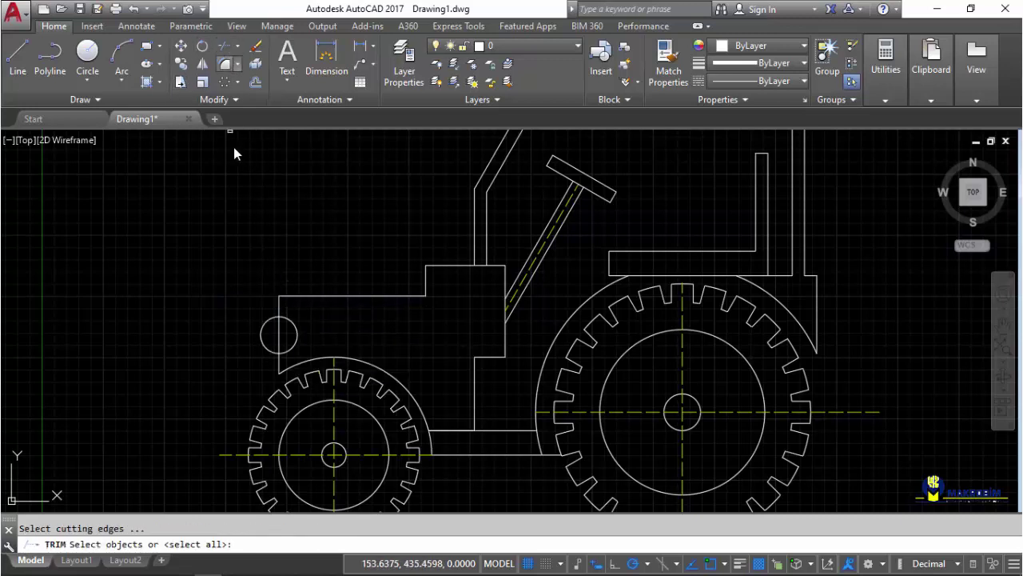
{"action": "key", "text": "Return"}
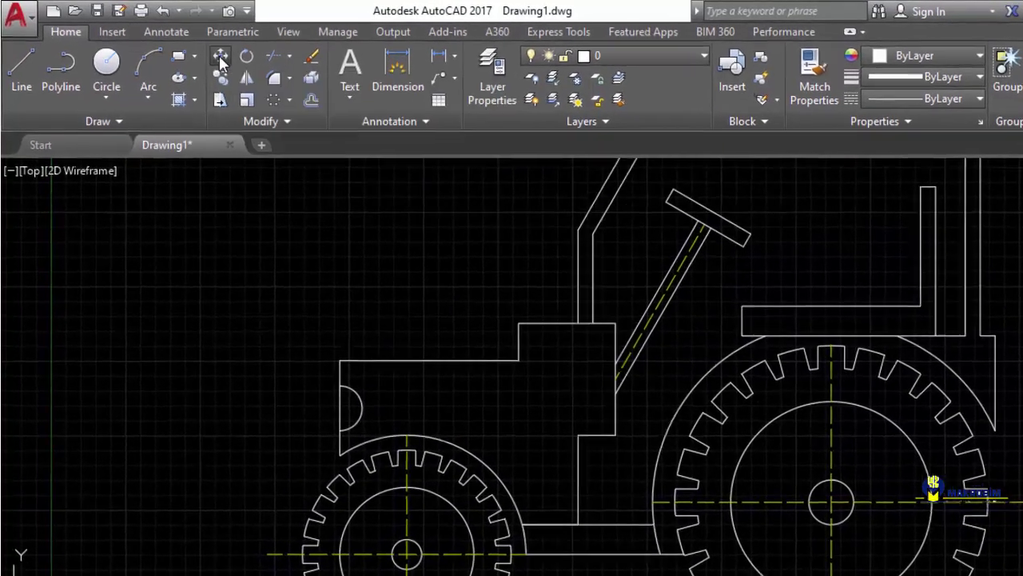
Move the headlight arc from its endpoint to sit outside the hood's front edge.
{"action": "left_click", "coordinate": [234, 66]}
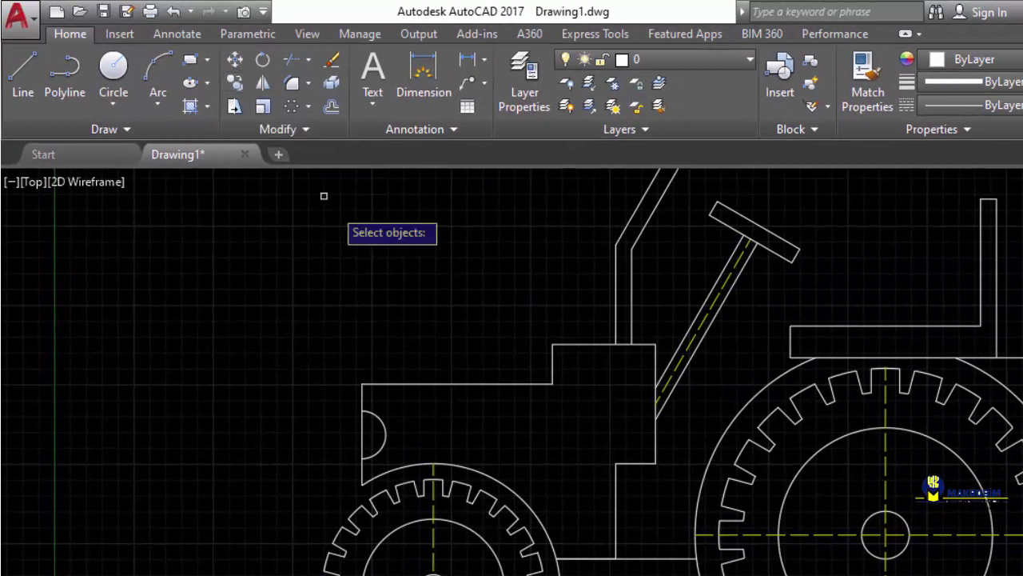
{"action": "left_click", "coordinate": [381, 425]}
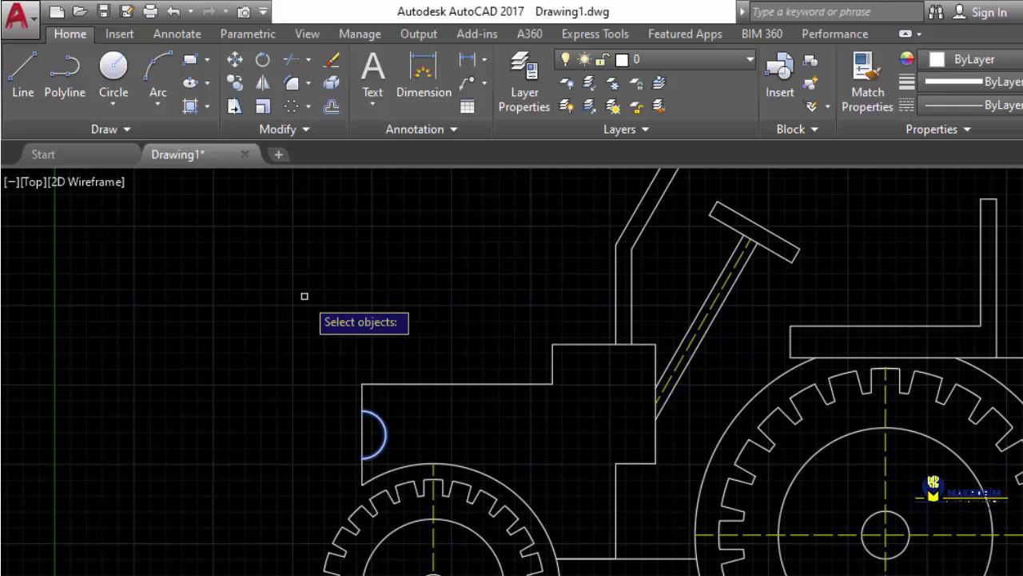
{"action": "key", "text": "Return"}
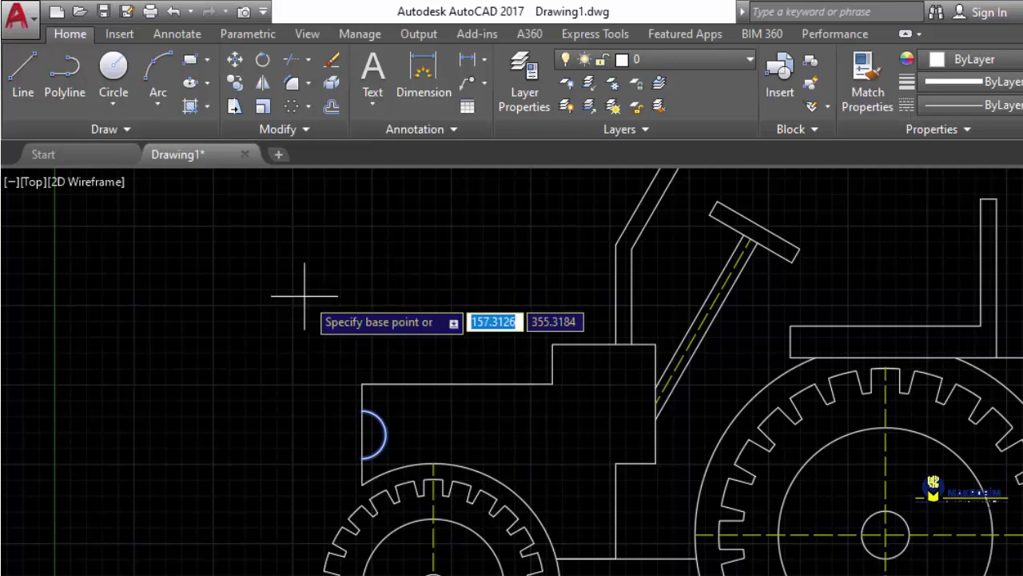
{"action": "left_click", "coordinate": [385, 435]}
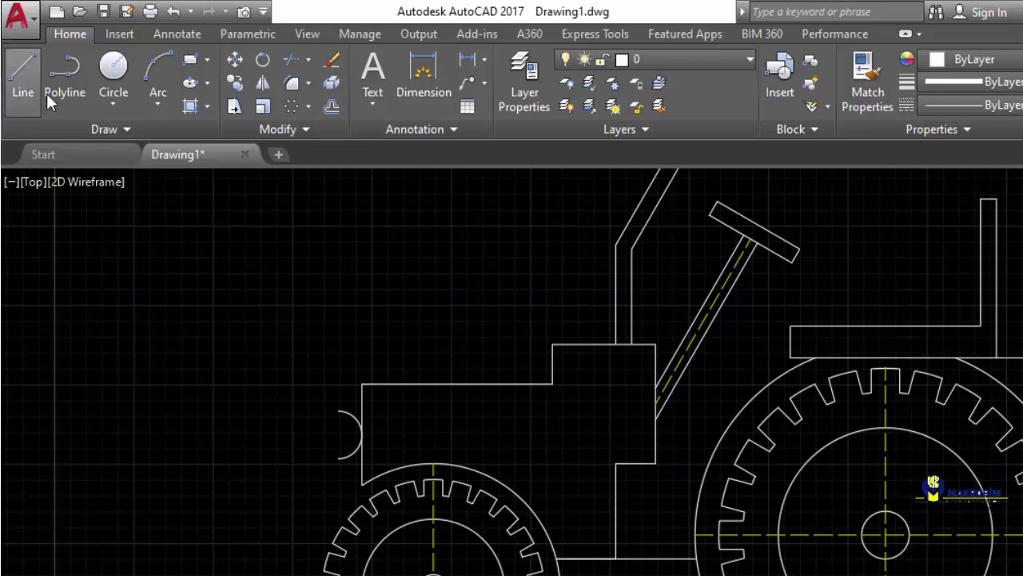
Close the arc's flat side with a vertical line between its endpoints, then zoom out.
{"action": "left_click", "coordinate": [339, 411]}
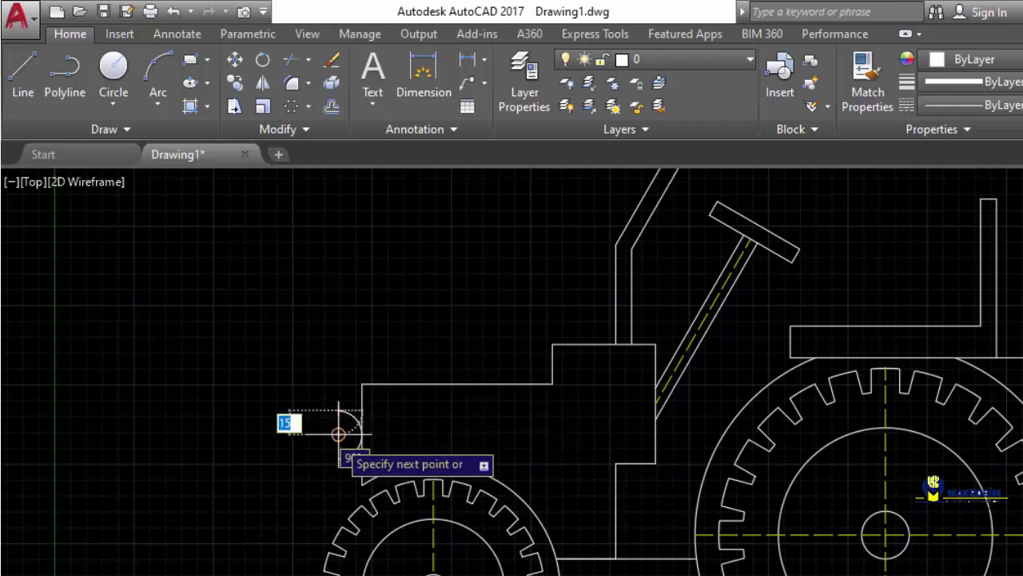
{"action": "left_click", "coordinate": [339, 458]}
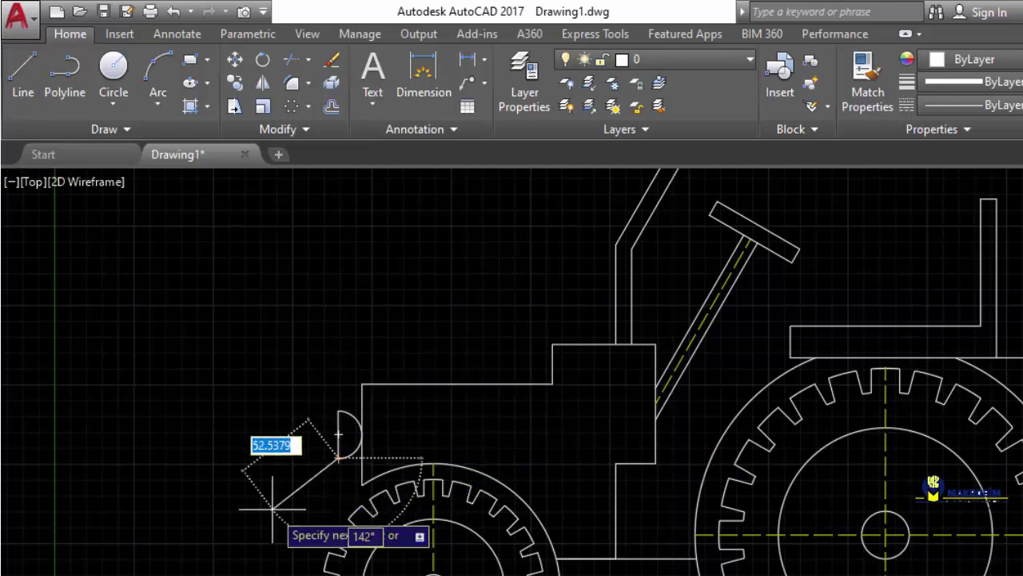
{"action": "key", "text": "Return"}
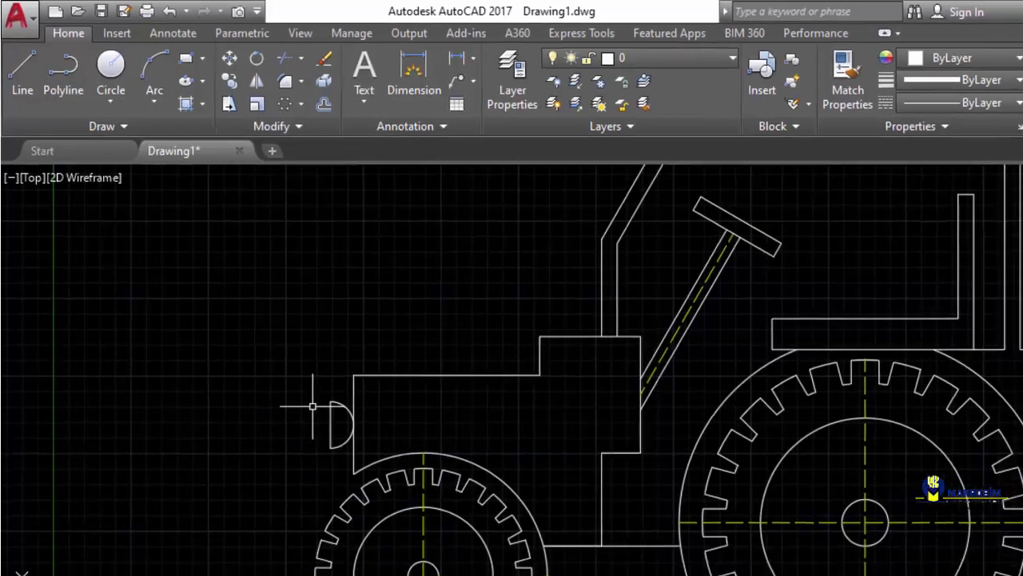
{"action": "scroll", "coordinate": [419, 274], "scroll_direction": "down", "scroll_amount": 3}
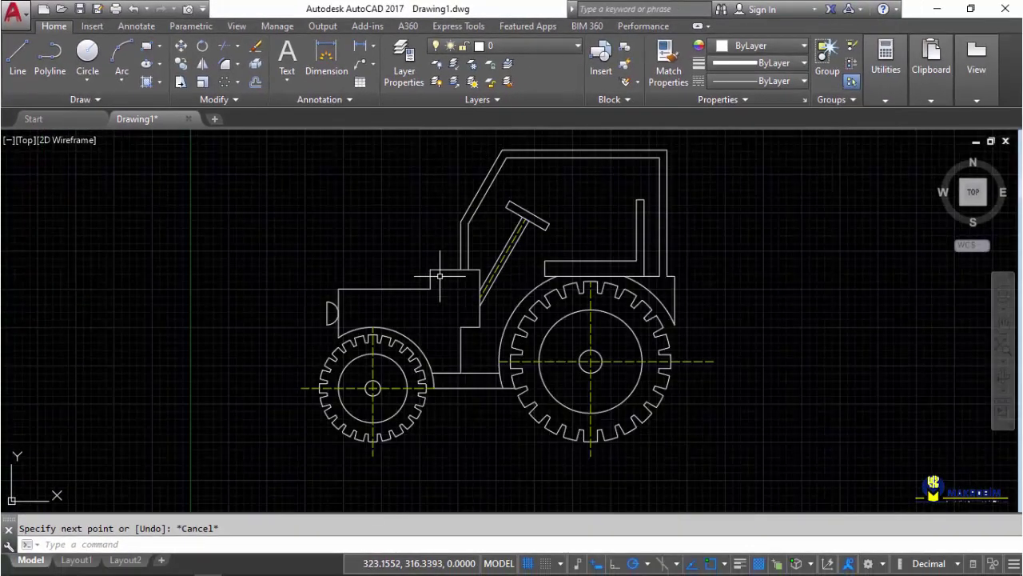